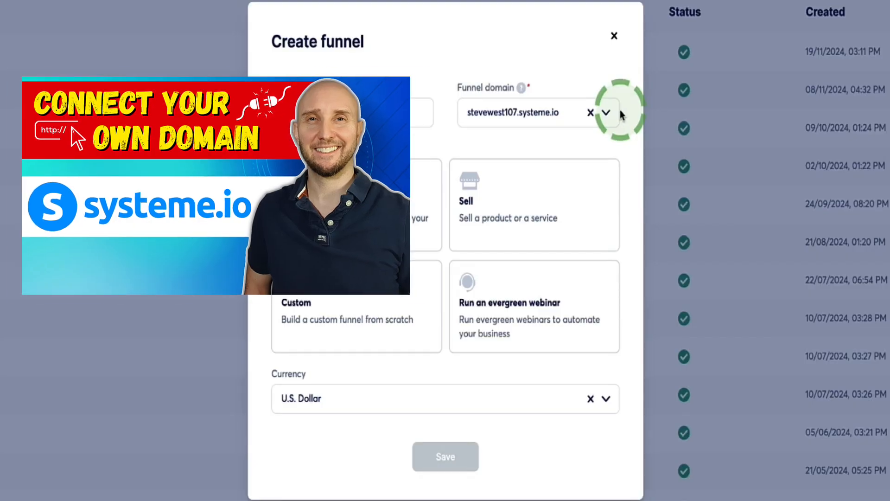
# Step: Create the "Webinar Test Funnel" with the goal of running an evergreen webinar, and open the new funnel
pyautogui.click(550, 301)
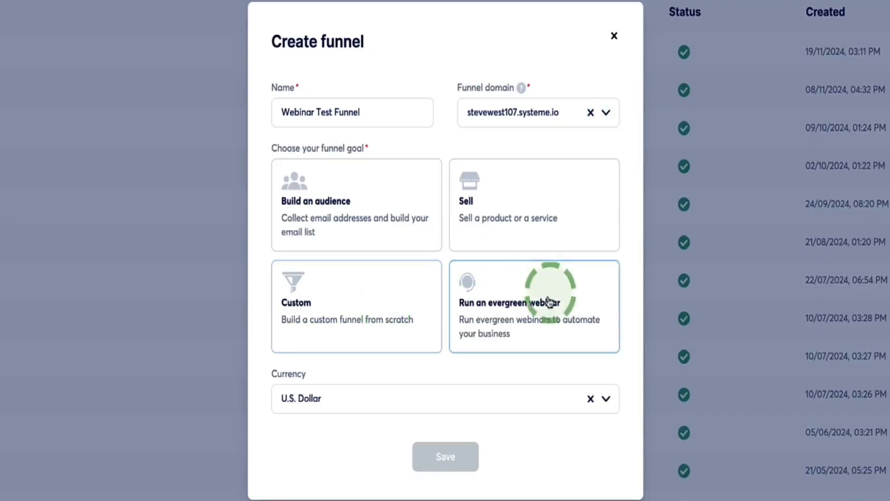
pyautogui.click(504, 302)
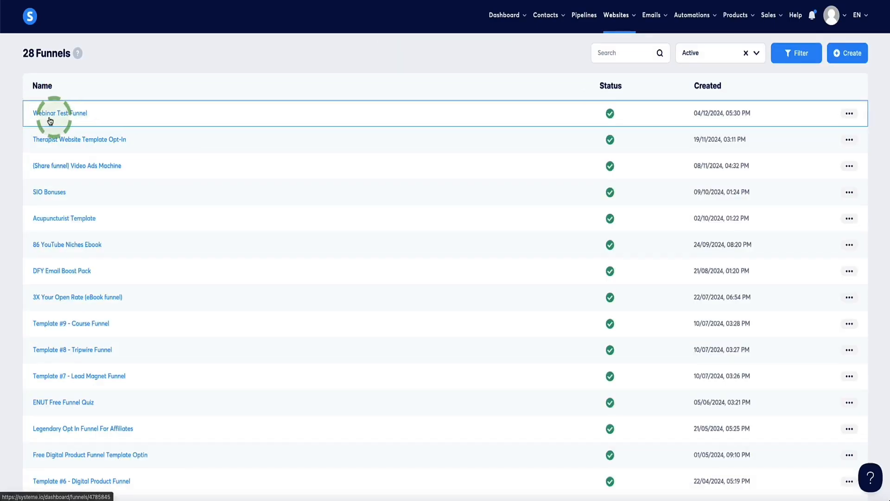
pyautogui.click(71, 115)
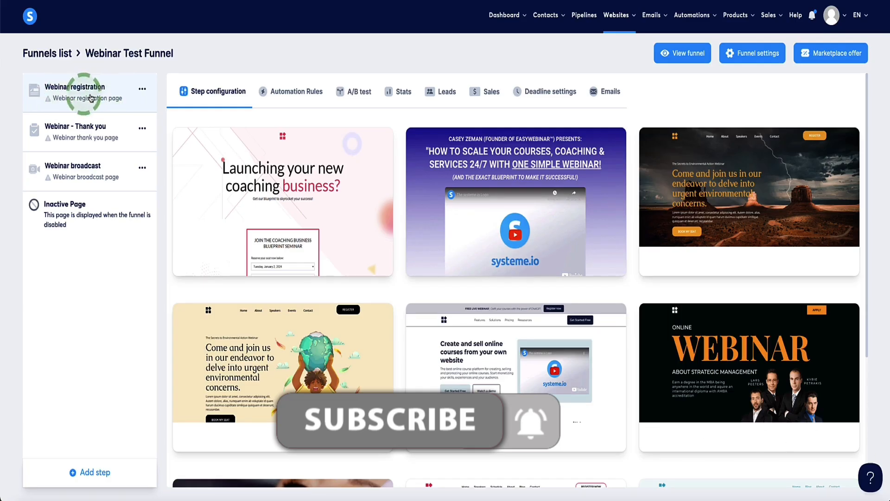
# Step: List 30 templates per page and select the "Innovative Business Ideas for Highly Profitable Online Small Businesses" template for the webinar registration step
pyautogui.moveTo(556, 196)
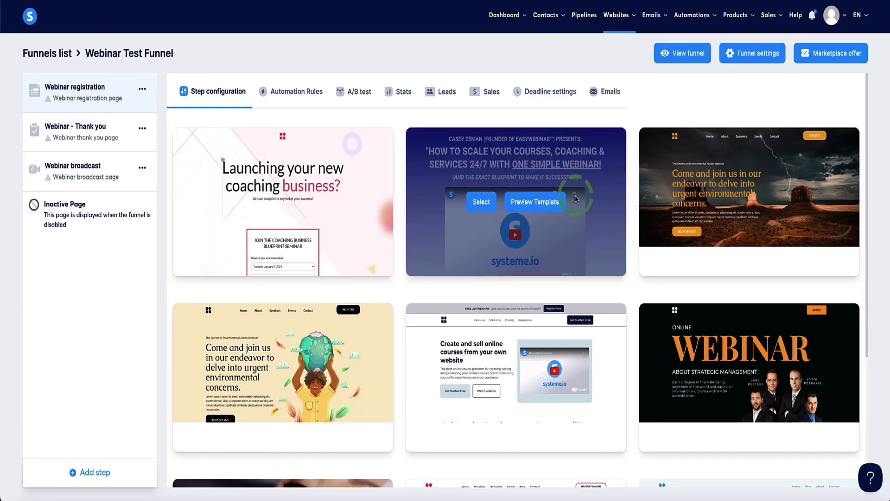
pyautogui.scroll(-5, 522, 216)
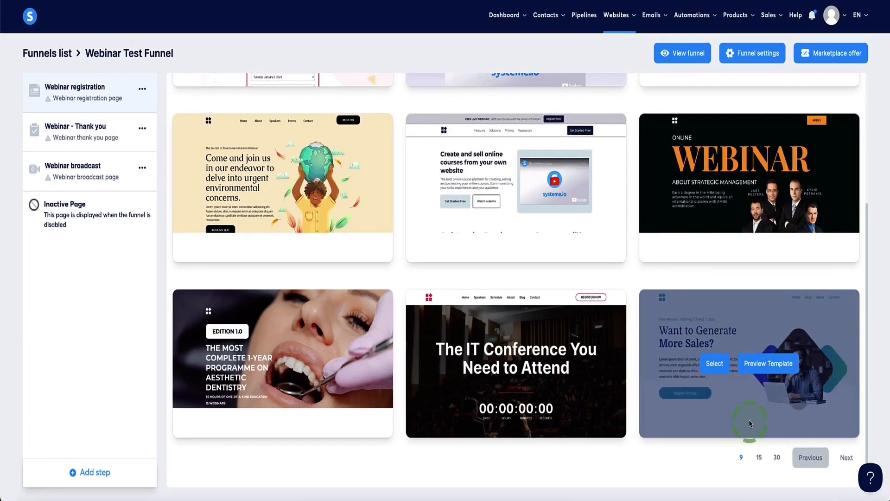
pyautogui.click(777, 457)
pyautogui.scroll(-12, 454, 283)
pyautogui.scroll(-10, 454, 283)
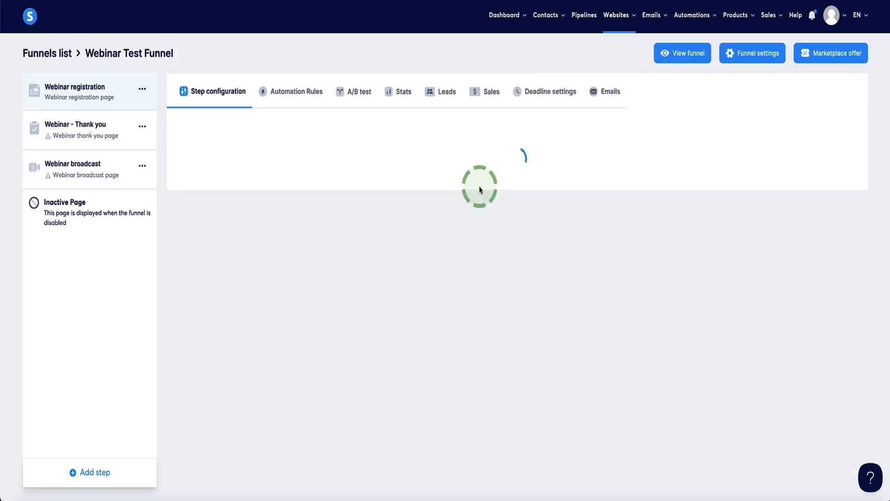
# Step: Review the name and webinar duration settings of the registration step
pyautogui.click(233, 148)
pyautogui.moveTo(240, 148); pyautogui.dragTo(175, 146)
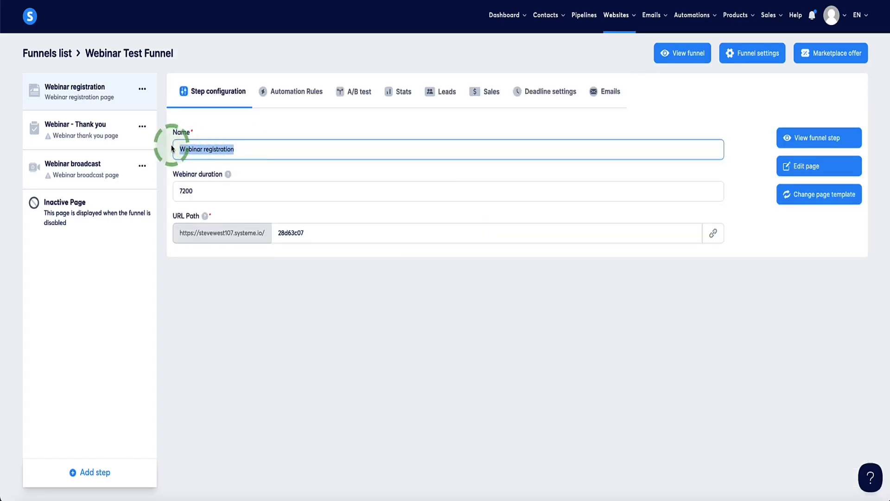
pyautogui.click(247, 149)
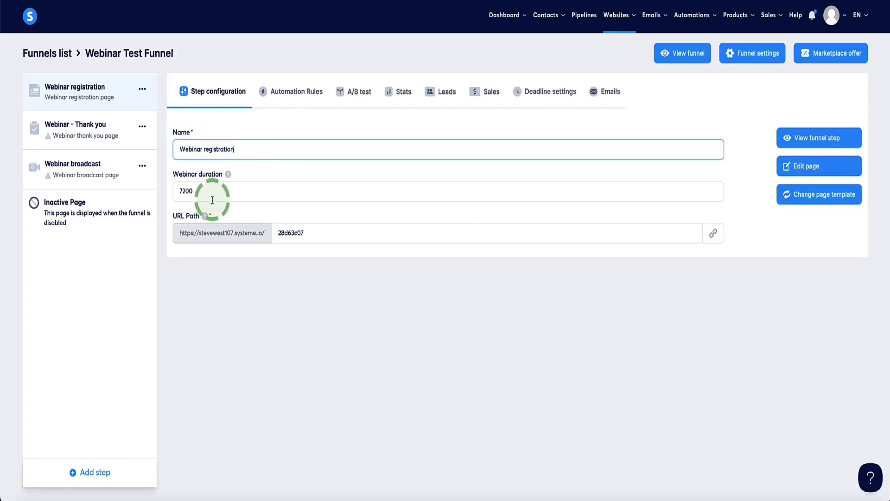
pyautogui.moveTo(205, 192); pyautogui.dragTo(180, 192)
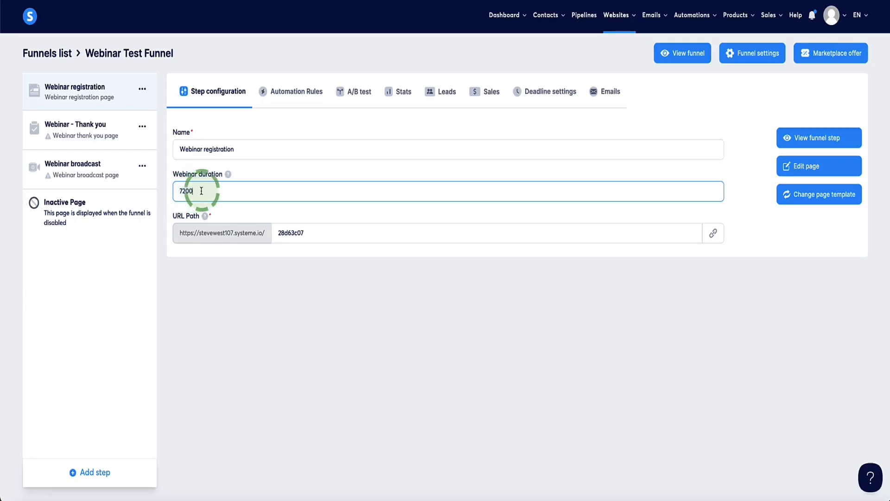
pyautogui.click(257, 190)
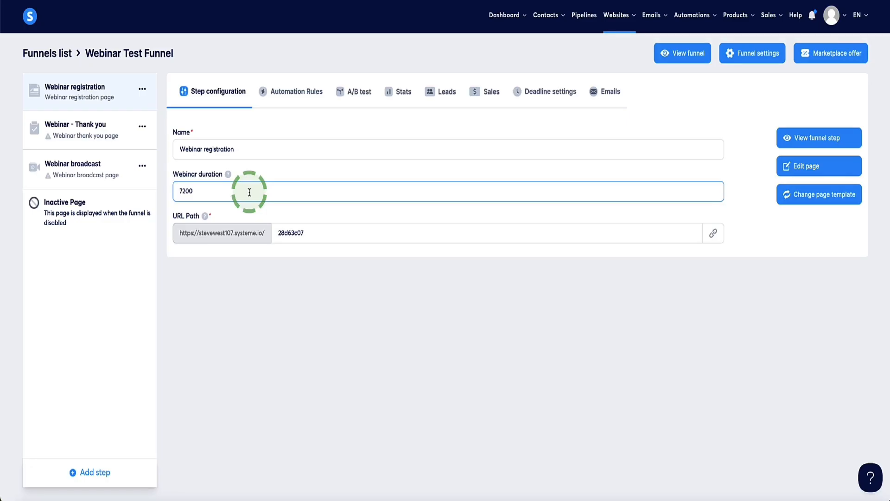
pyautogui.moveTo(195, 192); pyautogui.dragTo(174, 193)
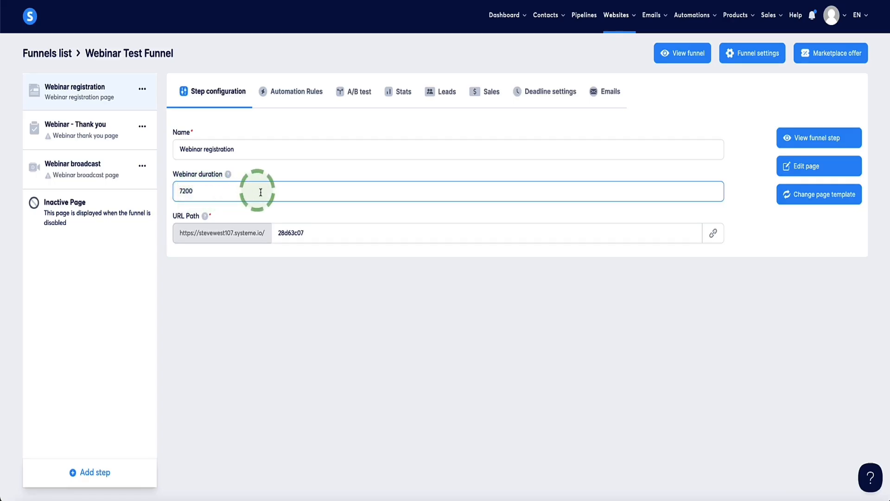
# Step: Set the registration step's URL path to webinar-sign-up and open its page for editing
pyautogui.moveTo(278, 233); pyautogui.dragTo(318, 237)
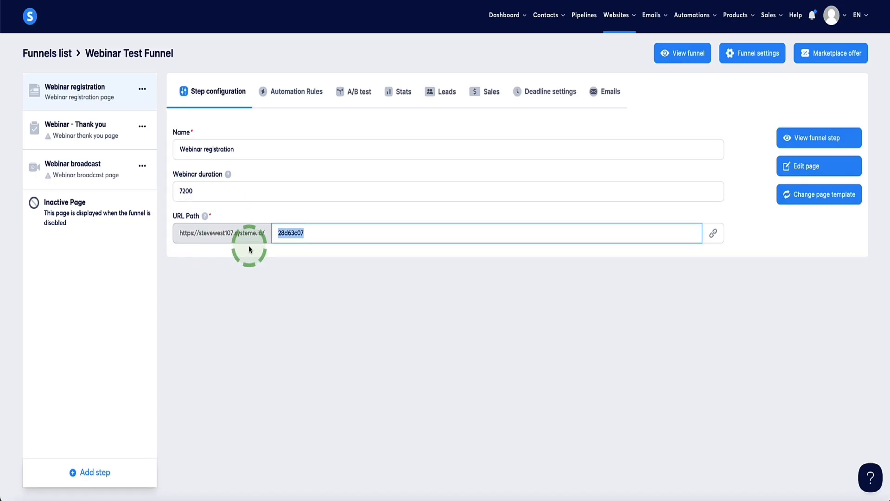
pyautogui.write('webinar-sign-up')
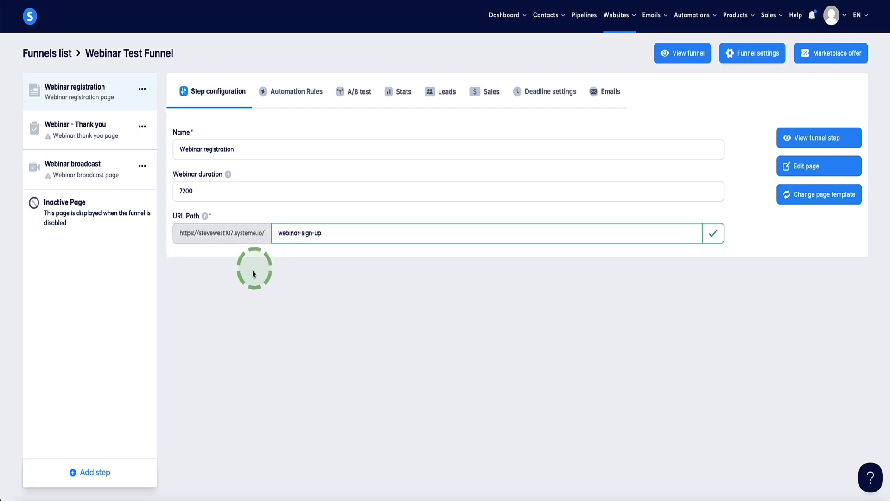
pyautogui.click(795, 169)
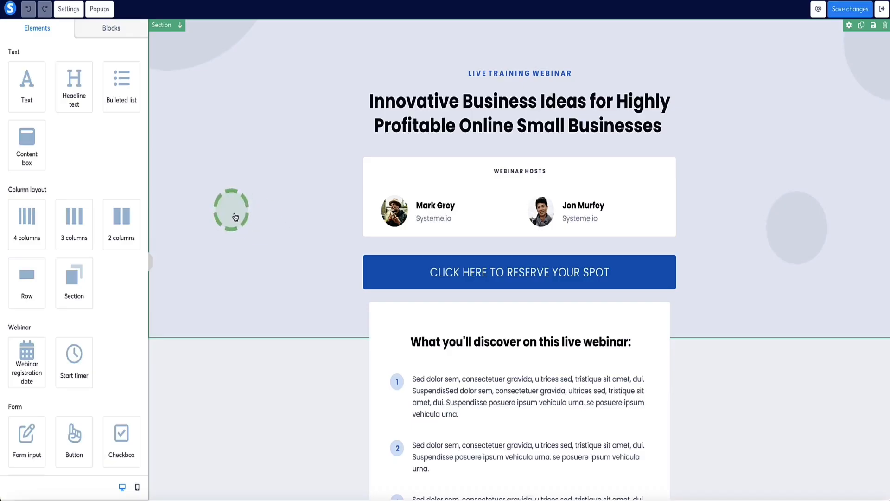
# Step: Inspect the registration page and the settings of its upper reserve-your-spot button, and display Popup №1 for editing
pyautogui.scroll(-6, 308, 172)
pyautogui.scroll(6, 309, 176)
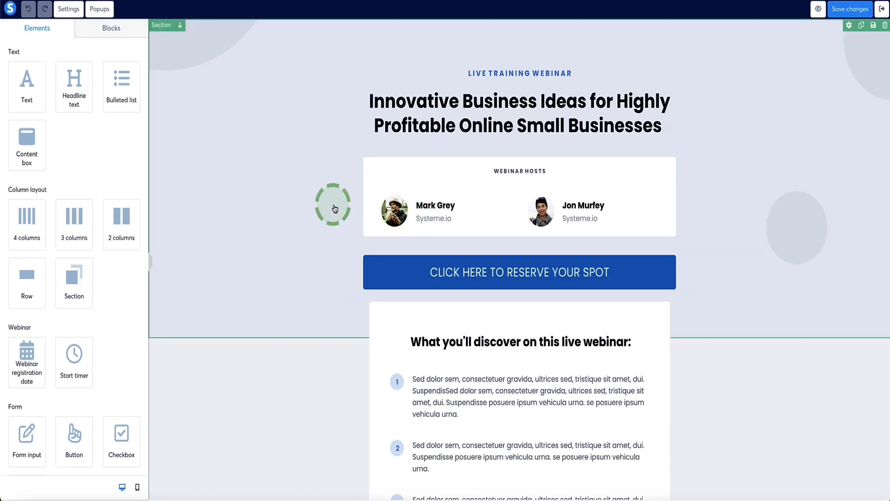
pyautogui.scroll(-3, 448, 233)
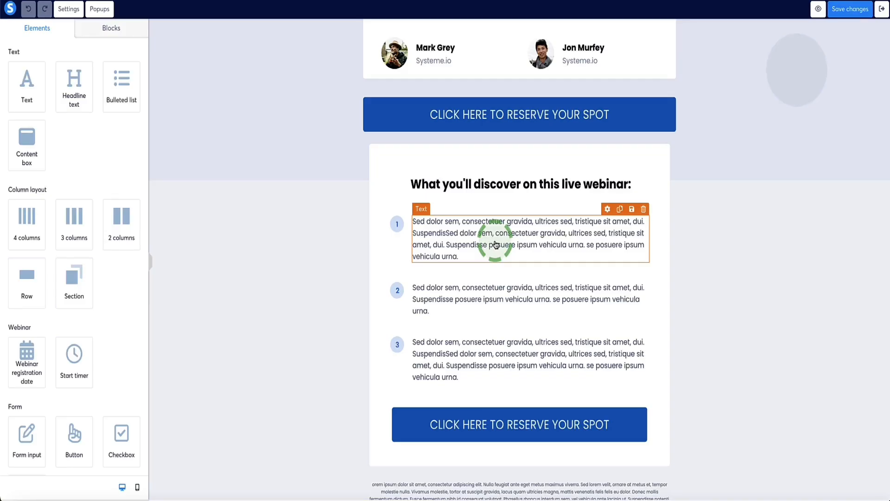
pyautogui.scroll(3, 495, 244)
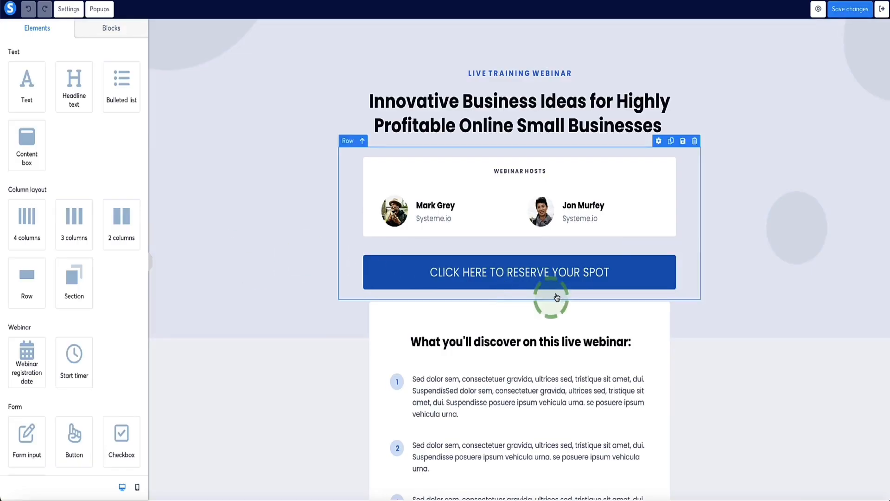
pyautogui.click(482, 271)
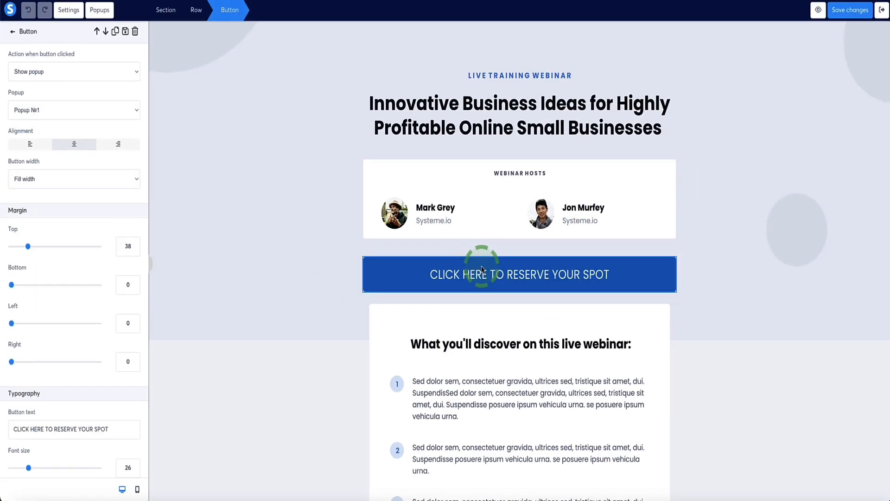
pyautogui.click(97, 14)
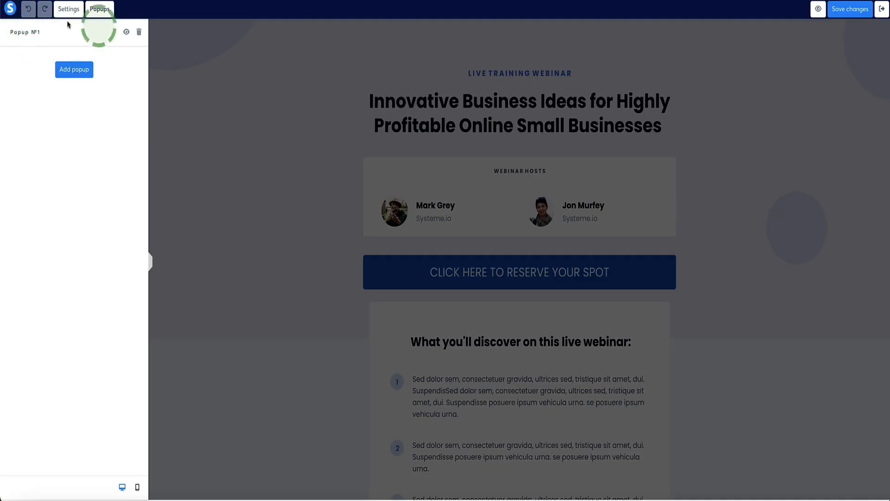
pyautogui.click(126, 33)
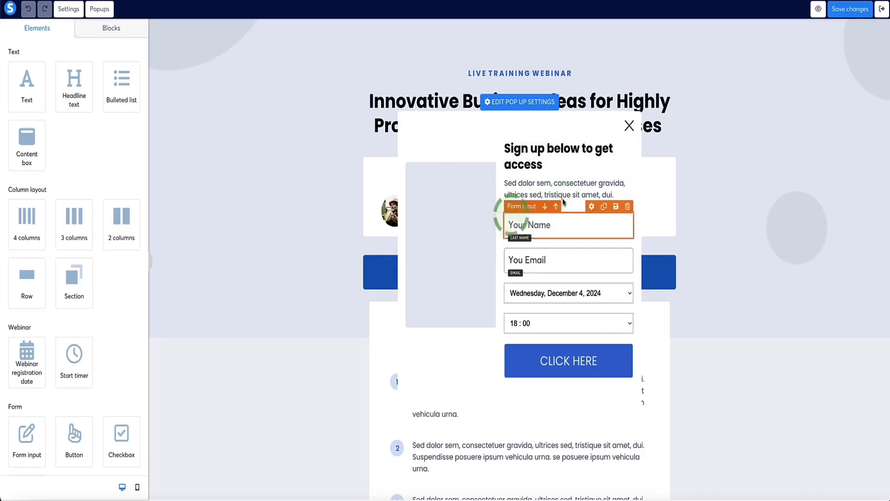
# Step: Replace the placeholder image in the sign-up popup with 3XYourOpenRateMockUp.png from the existing uploaded images
pyautogui.click(451, 231)
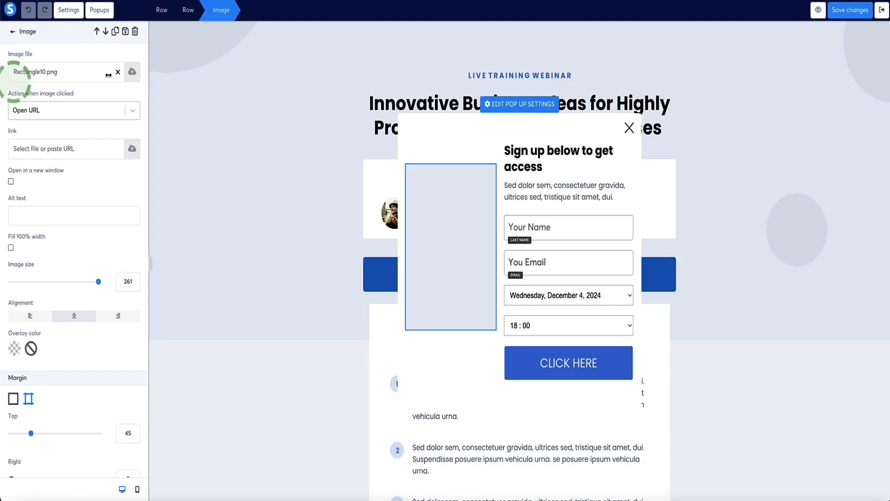
pyautogui.click(132, 73)
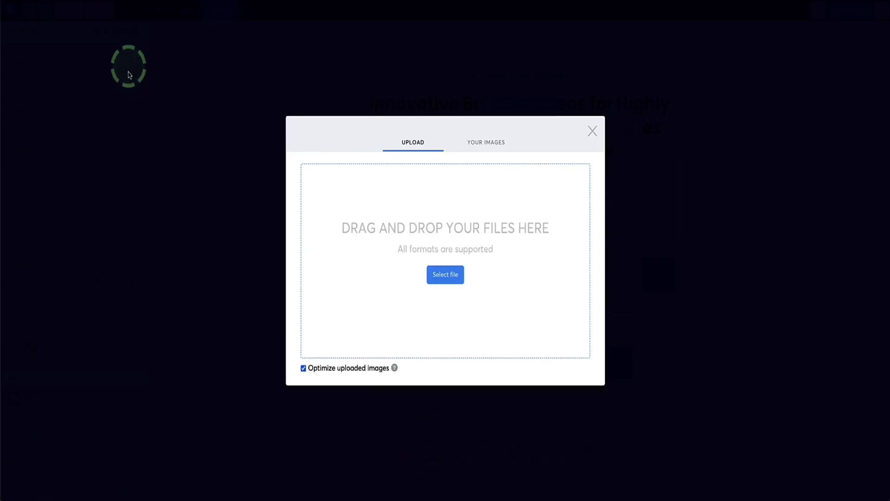
pyautogui.click(493, 148)
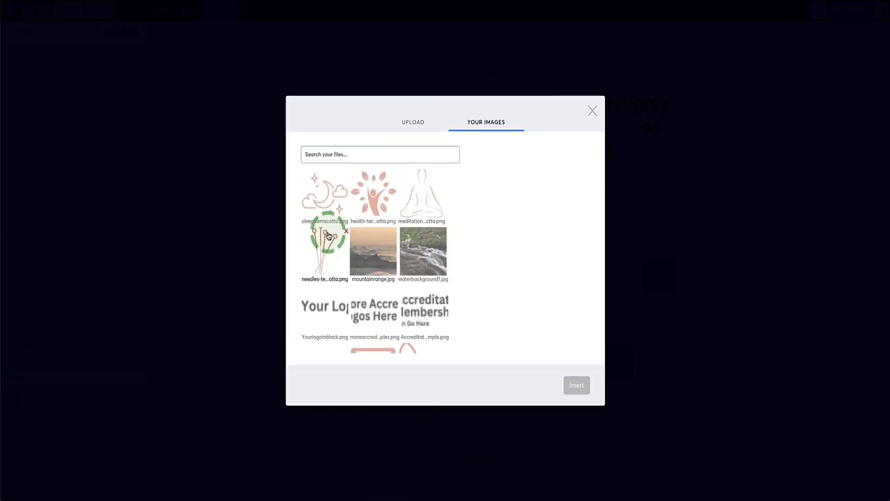
pyautogui.scroll(-3, 329, 222)
pyautogui.click(328, 217)
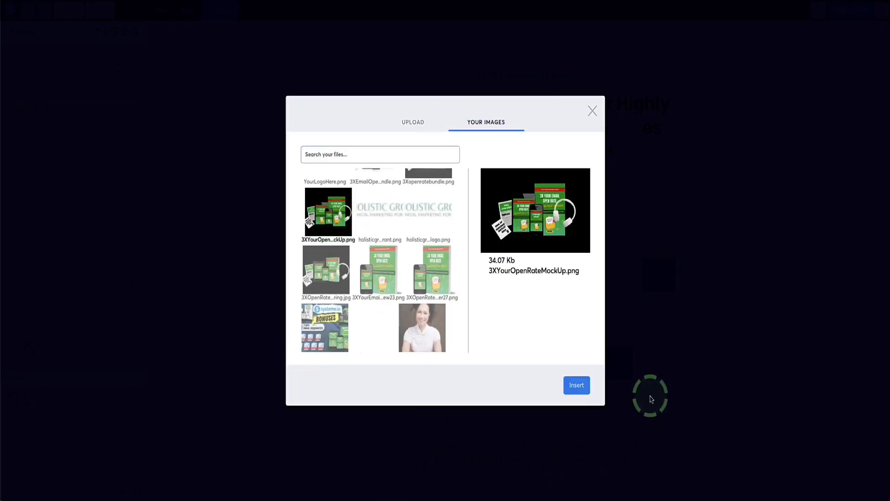
pyautogui.click(575, 385)
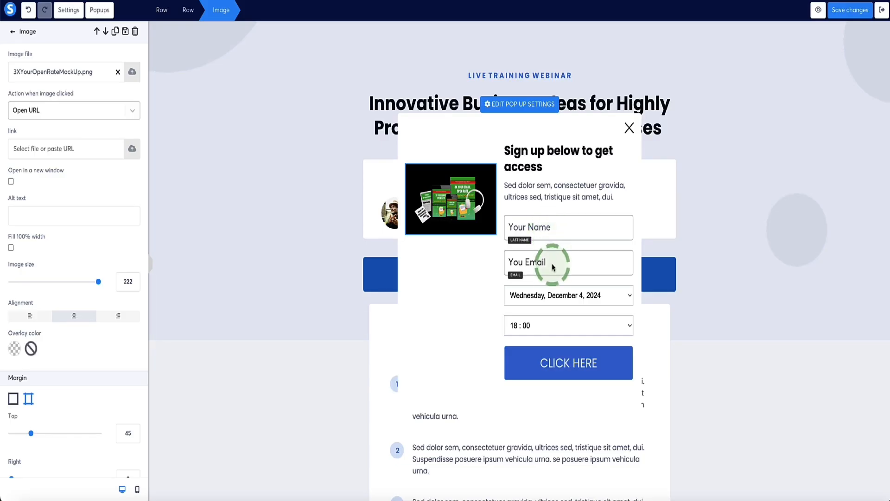
# Step: Select the popup's webinar registration date element, choose Scheduled times as its start option, and check the selectable times
pyautogui.click(629, 296)
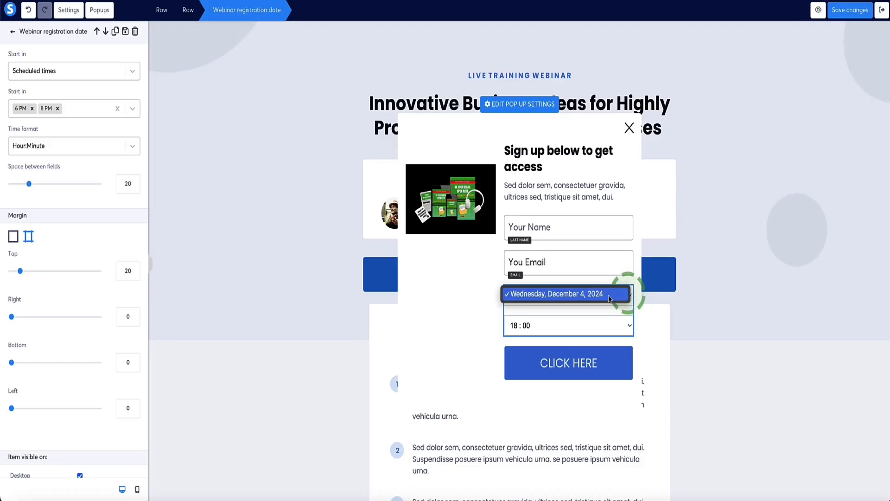
pyautogui.click(610, 299)
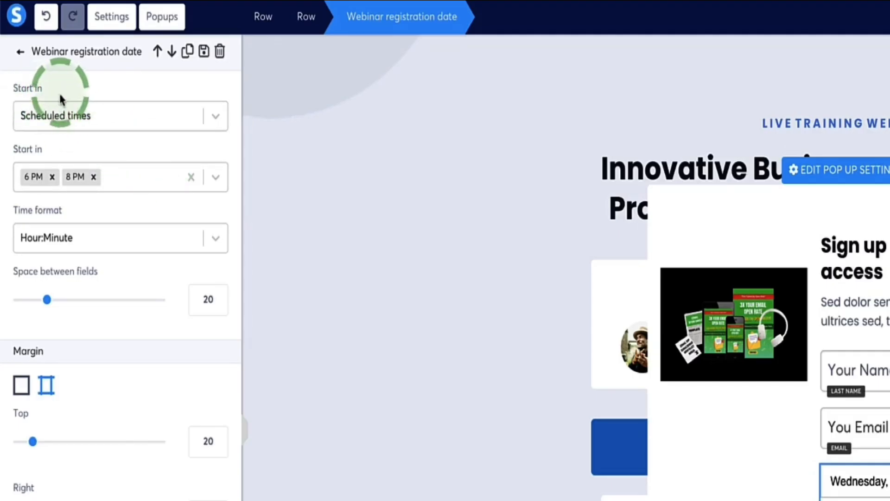
pyautogui.click(215, 116)
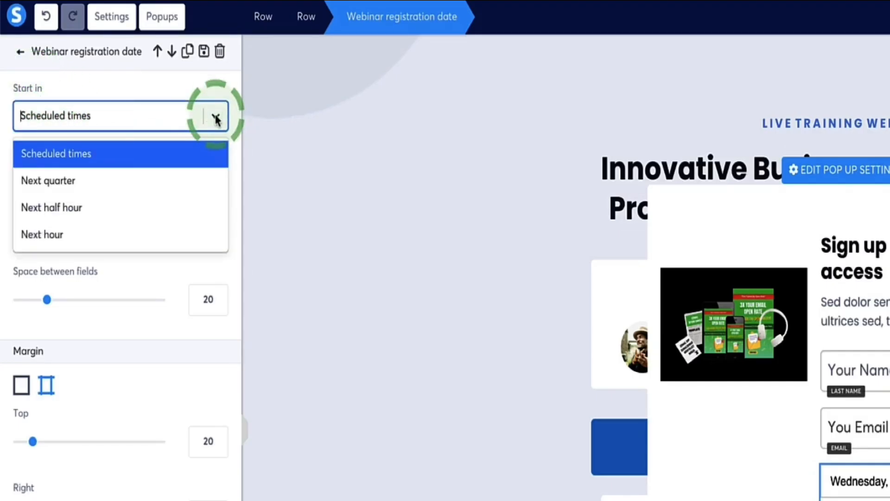
pyautogui.click(70, 160)
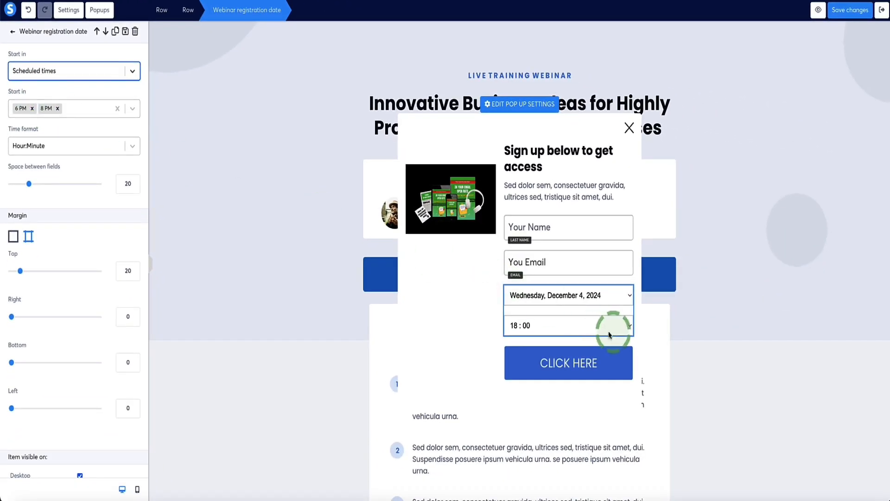
pyautogui.click(657, 343)
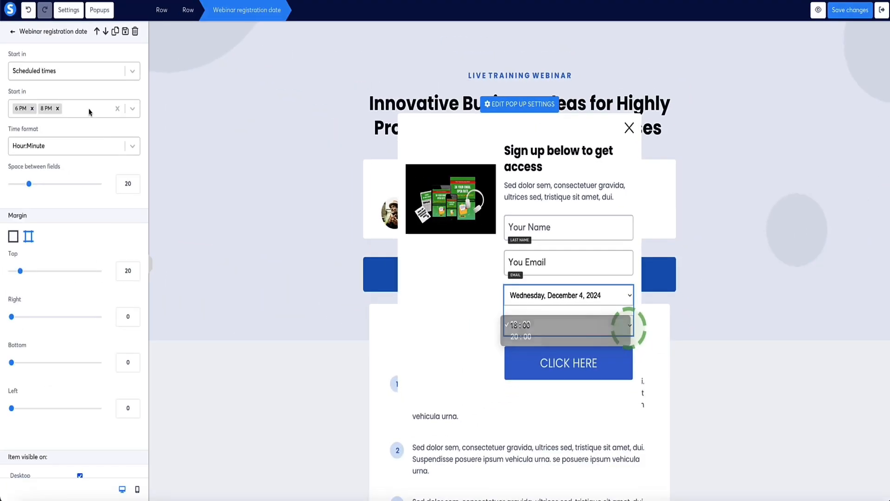
# Step: Replace the 8 PM scheduled time with 10 PM, and switch the registration date element's start option to Next quarter
pyautogui.click(85, 109)
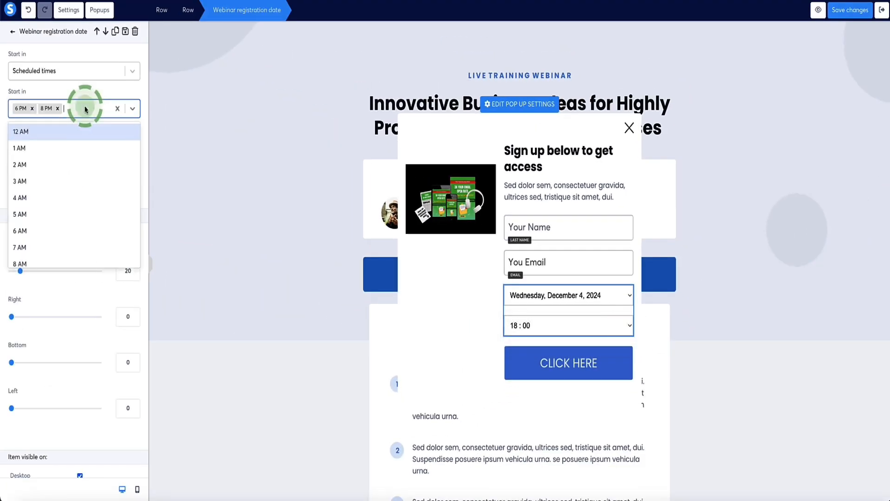
pyautogui.scroll(-5, 43, 204)
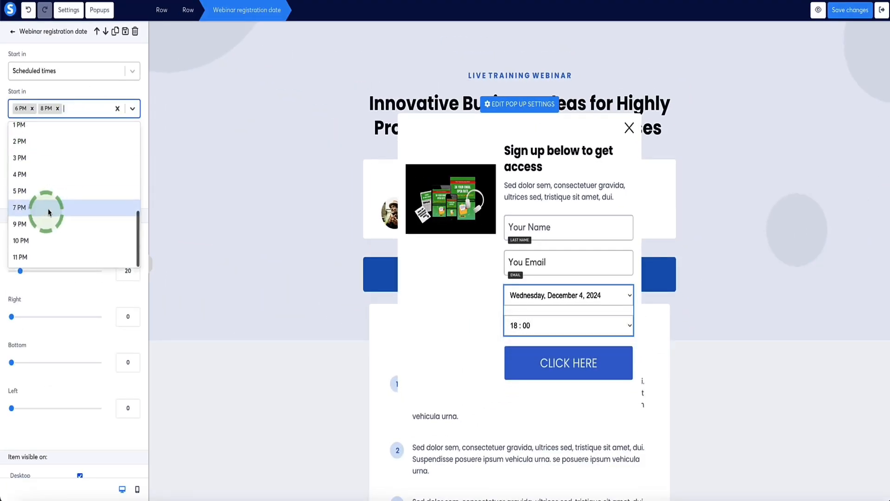
pyautogui.click(28, 246)
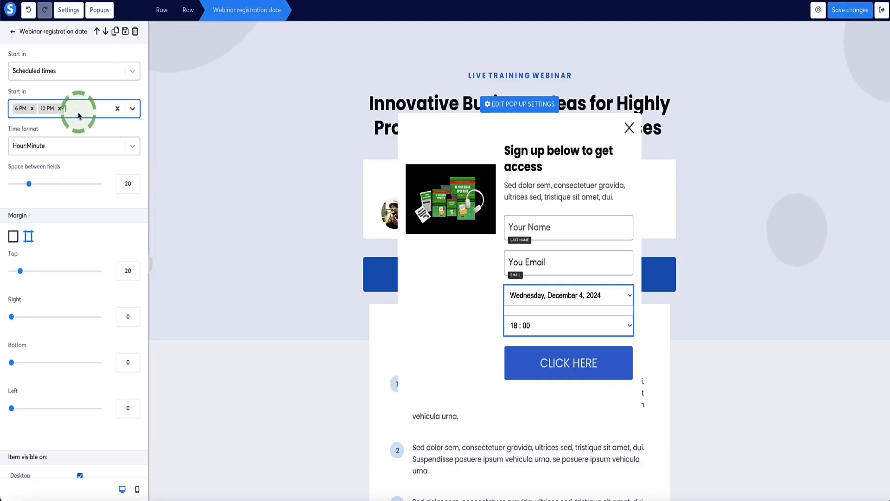
pyautogui.click(131, 70)
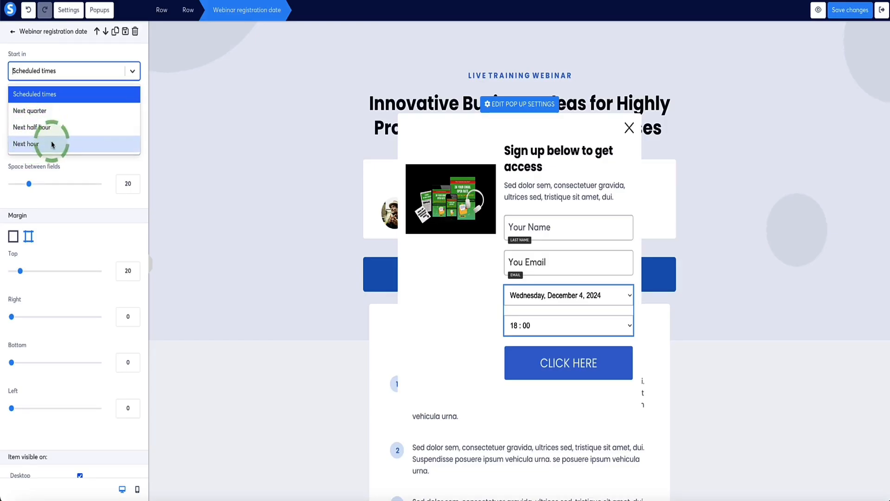
pyautogui.click(29, 116)
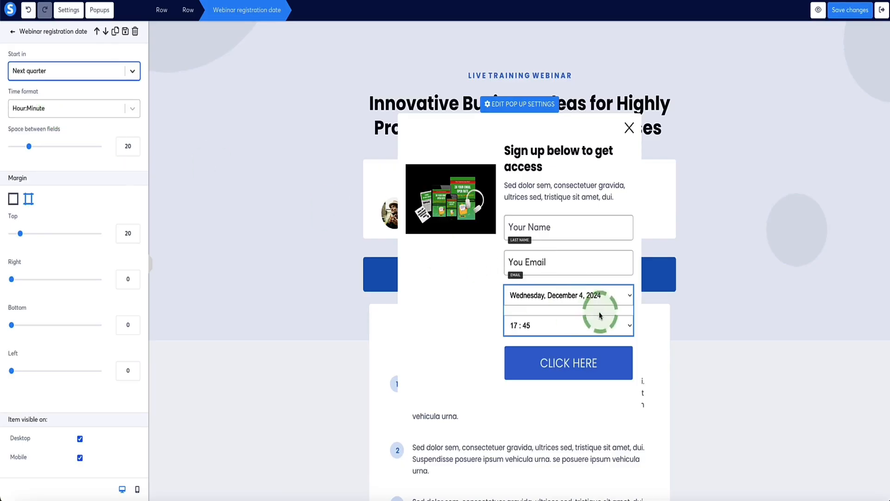
# Step: Check the selectable time in the popup's registration date element, save the registration page and exit the editor
pyautogui.click(629, 326)
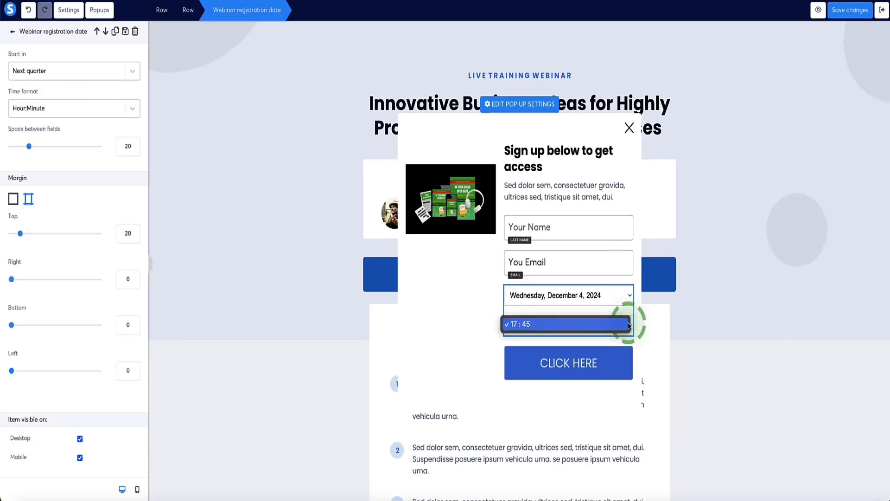
pyautogui.click(629, 326)
pyautogui.click(628, 326)
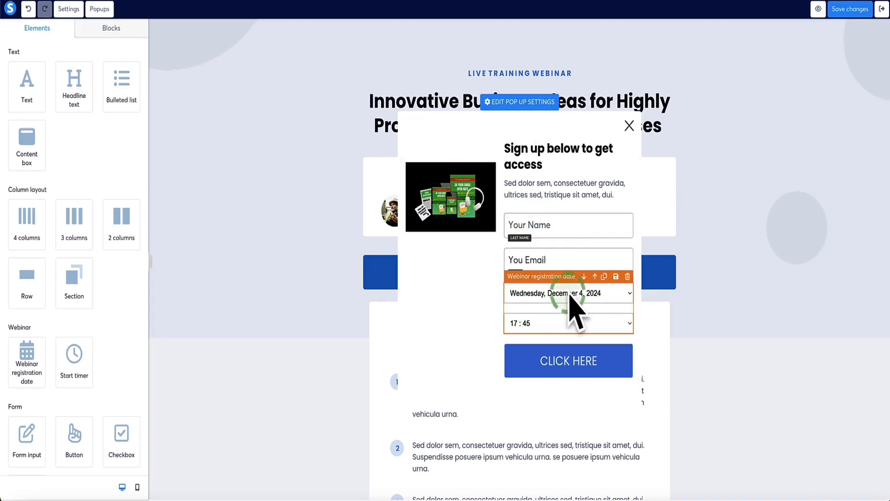
pyautogui.click(555, 308)
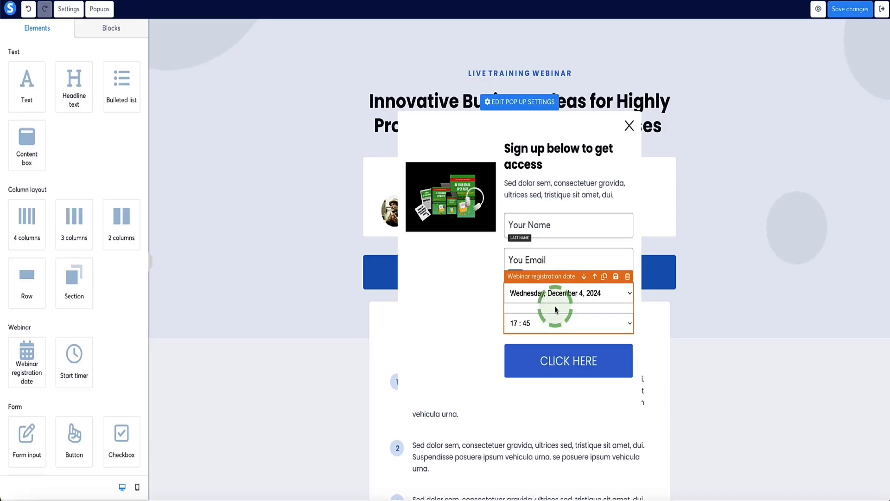
pyautogui.click(630, 323)
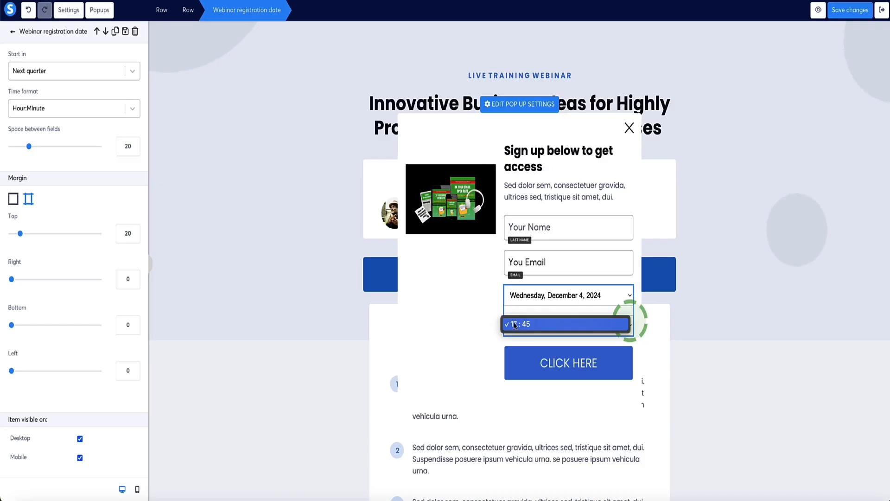
pyautogui.click(537, 324)
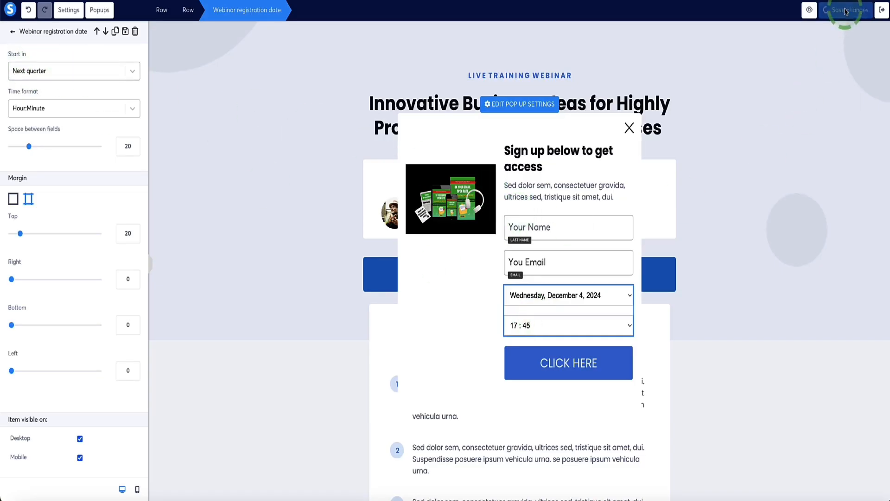
pyautogui.click(882, 10)
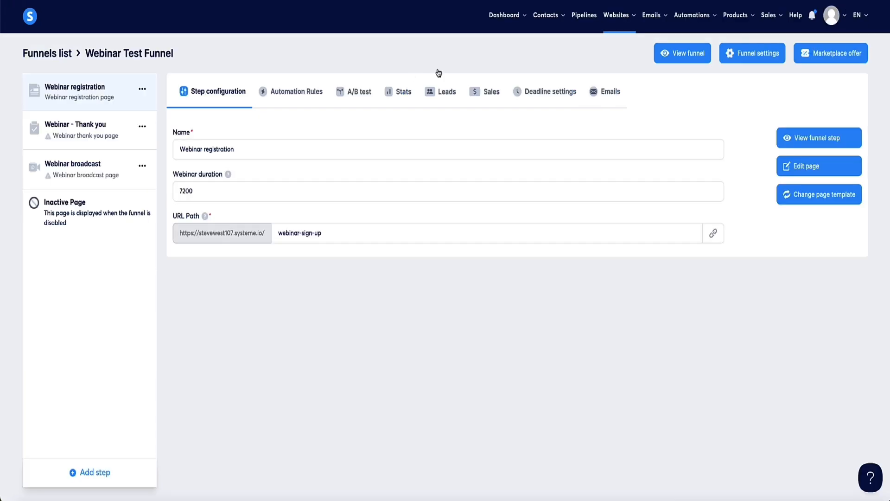
# Step: View the live registration page, display its sign-up popup through the reserve-your-spot button, and check the selectable webinar times
pyautogui.click(811, 142)
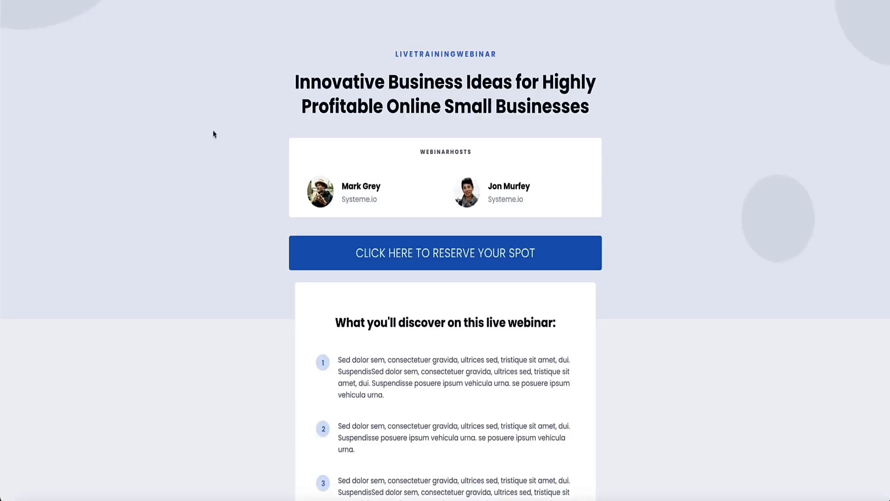
pyautogui.scroll(-10, 288, 82)
pyautogui.scroll(10, 417, 202)
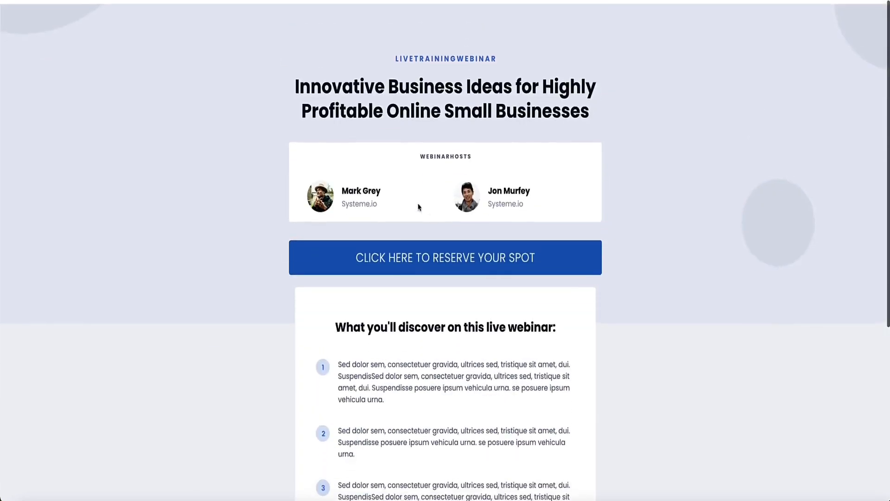
pyautogui.click(436, 247)
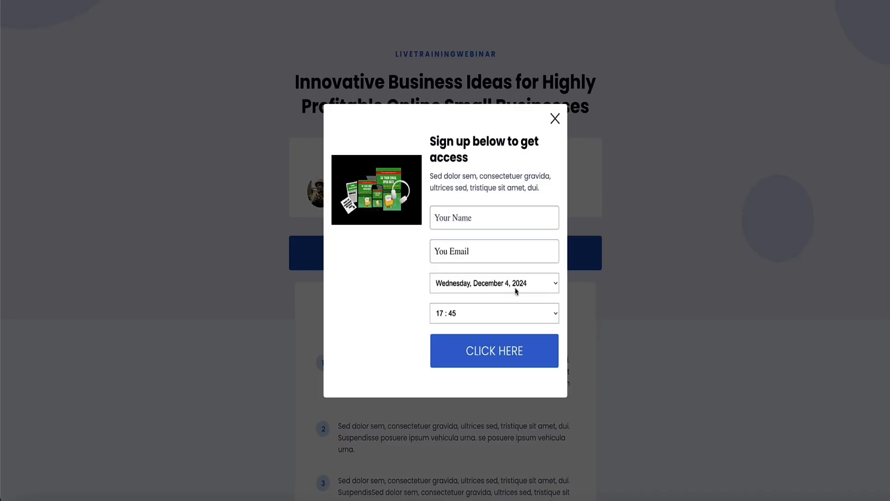
pyautogui.click(548, 312)
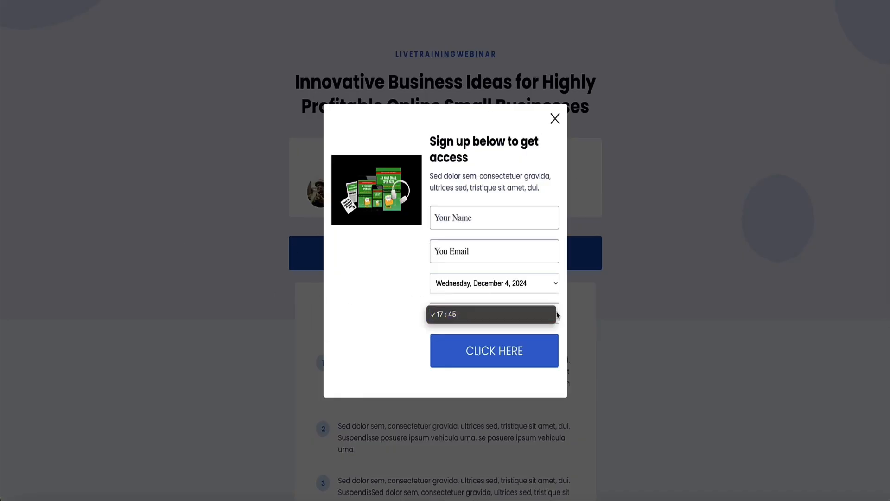
pyautogui.click(553, 315)
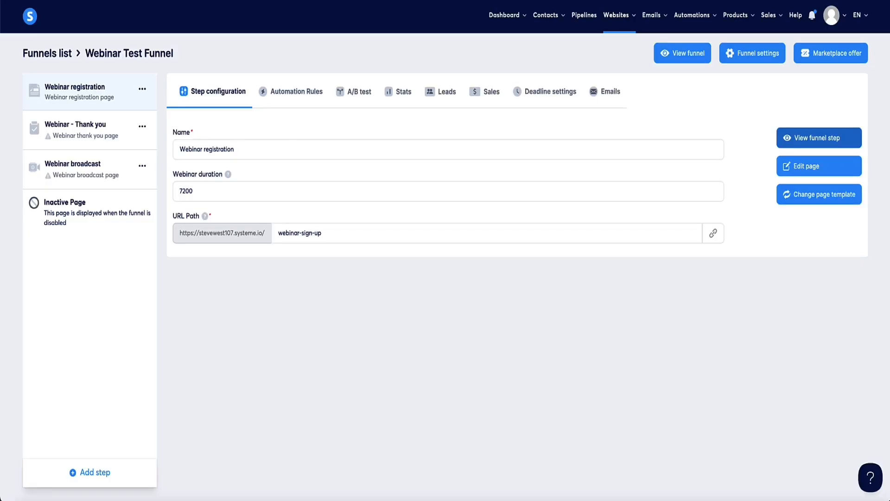
pyautogui.click(547, 135)
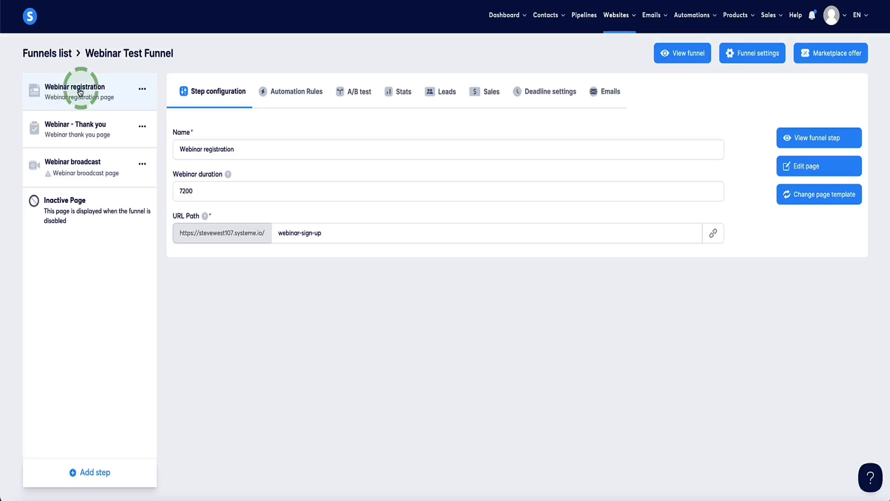
# Step: Apply the "We hope you'll enjoy it!" template to the Webinar - Thank you step
pyautogui.click(69, 131)
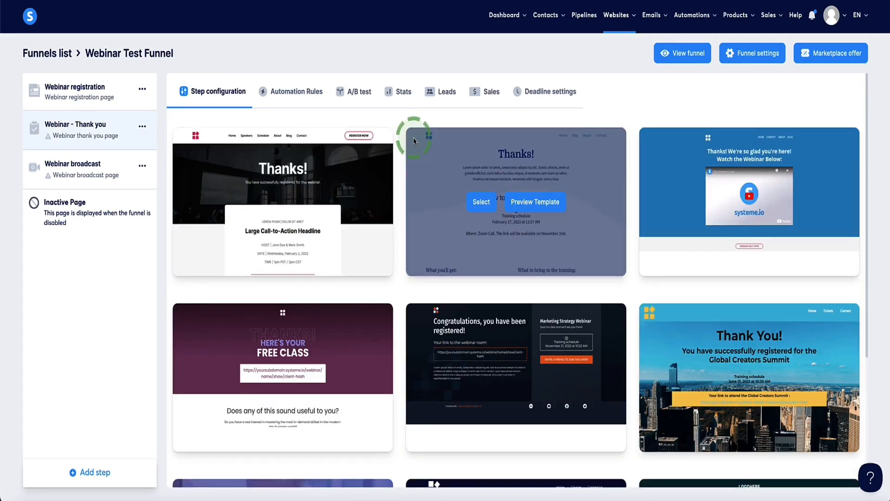
pyautogui.scroll(-4, 414, 141)
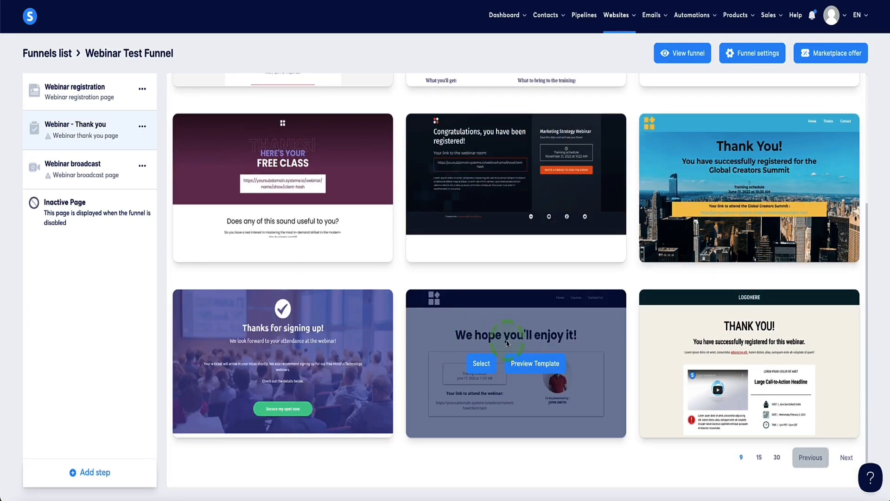
pyautogui.click(481, 363)
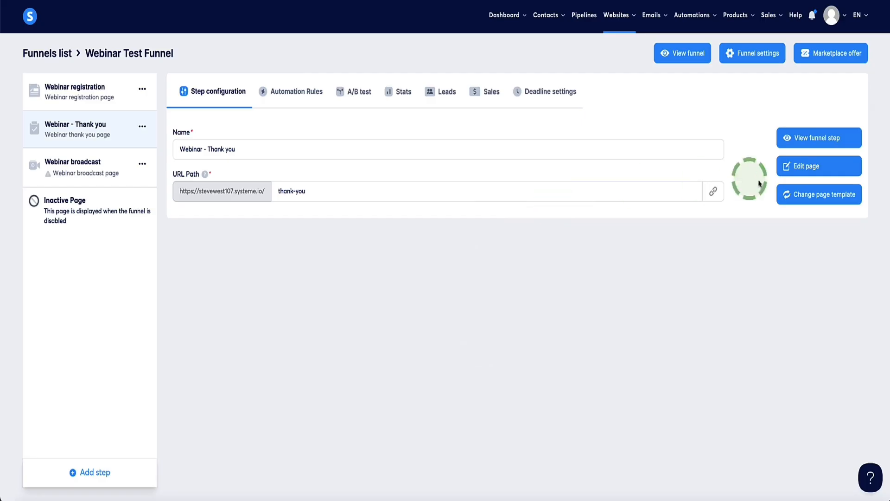
# Step: Edit the thank-you page, examine its webinar session date and time element, save the page and exit the editor
pyautogui.click(806, 174)
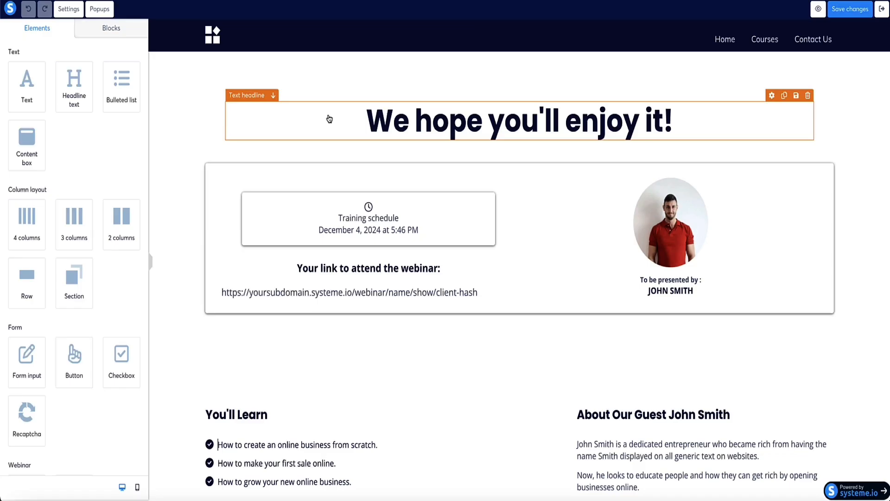
pyautogui.click(304, 196)
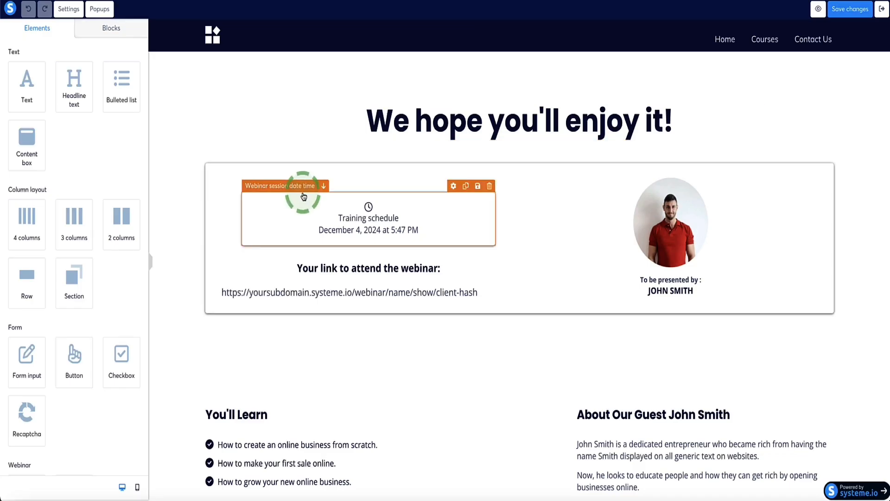
pyautogui.click(397, 225)
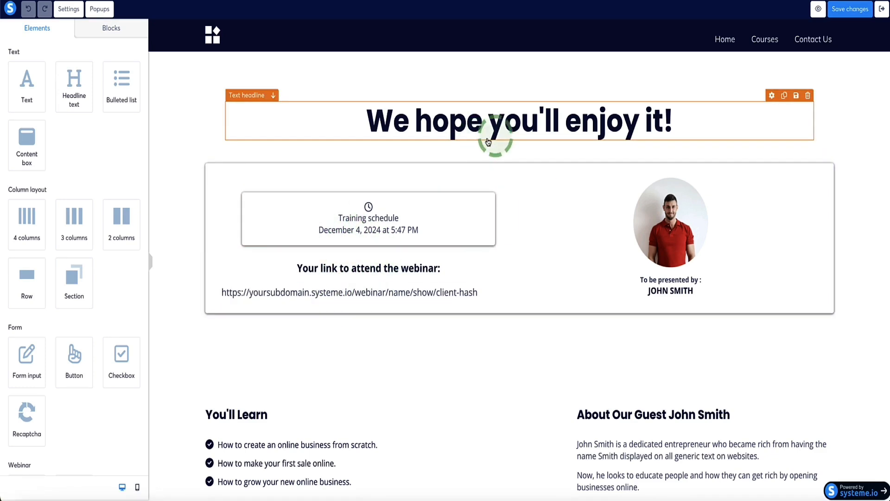
pyautogui.click(861, 14)
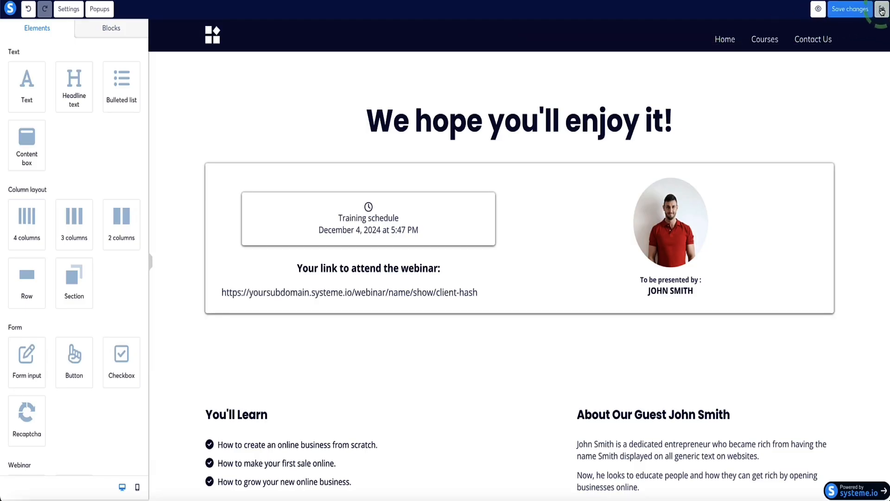
pyautogui.click(881, 9)
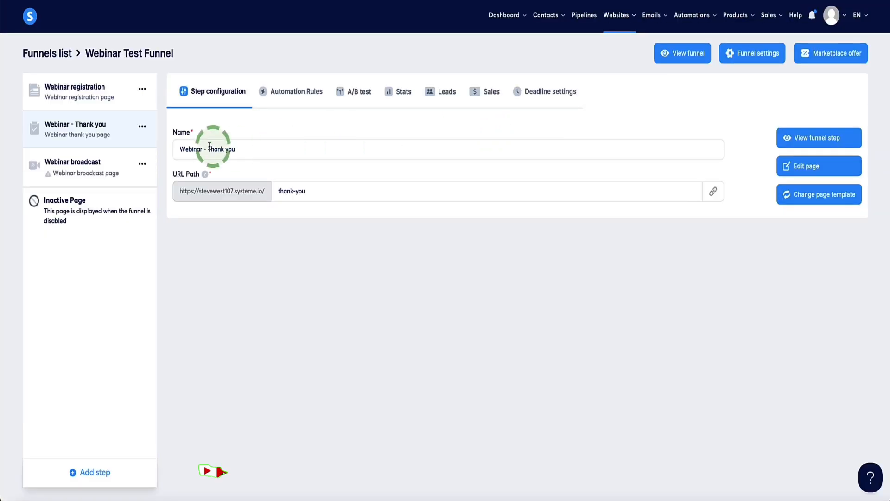
# Step: Apply the dark-blue systeme.io video template to the Webinar broadcast step and set its URL path to webinar
pyautogui.click(77, 167)
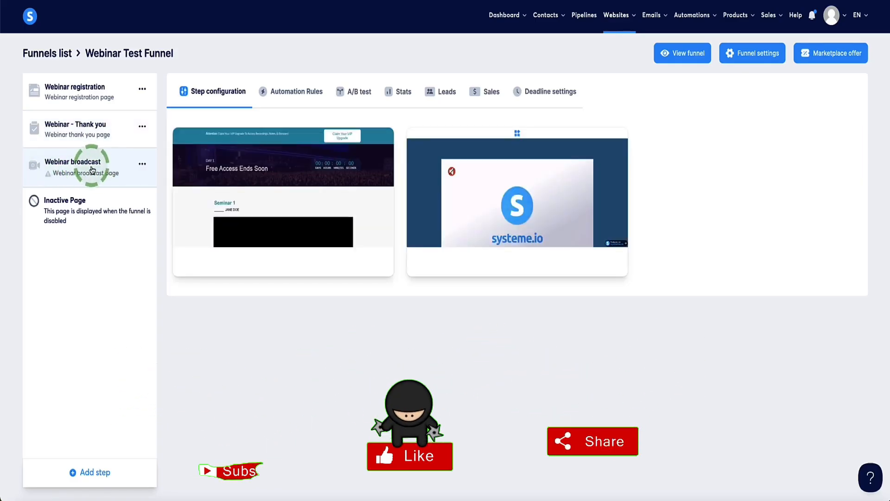
pyautogui.moveTo(342, 181)
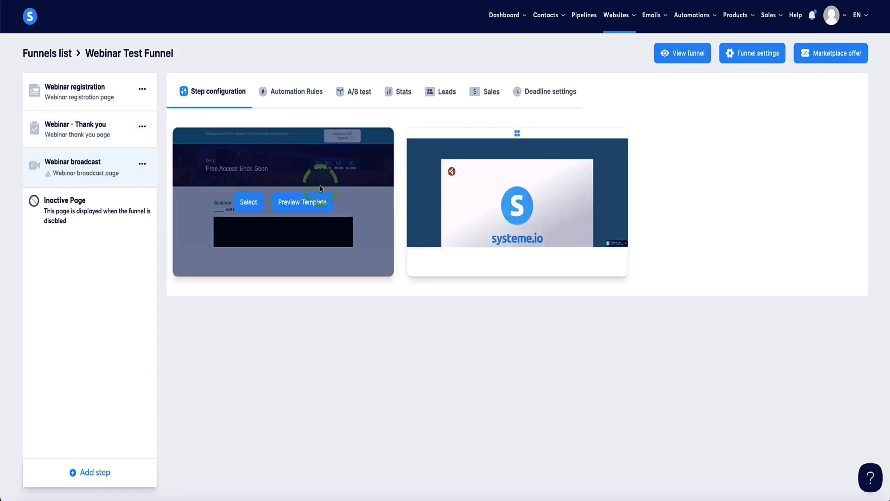
pyautogui.click(482, 203)
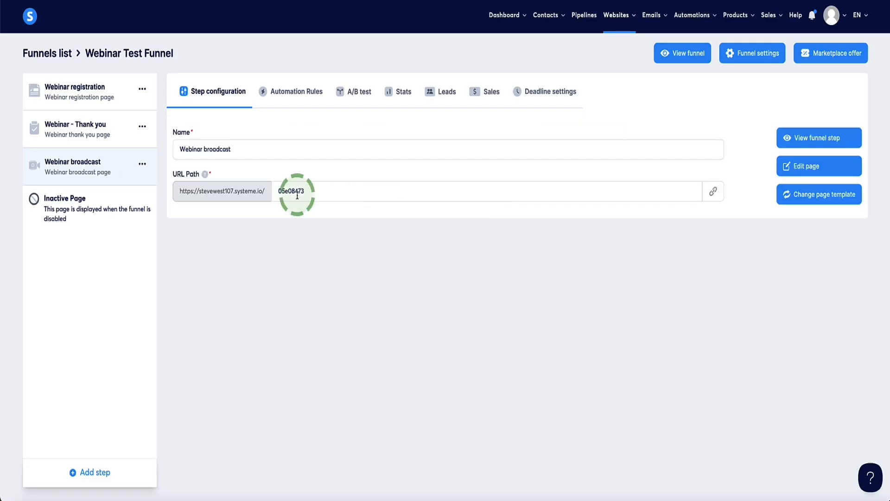
pyautogui.doubleClick(288, 190)
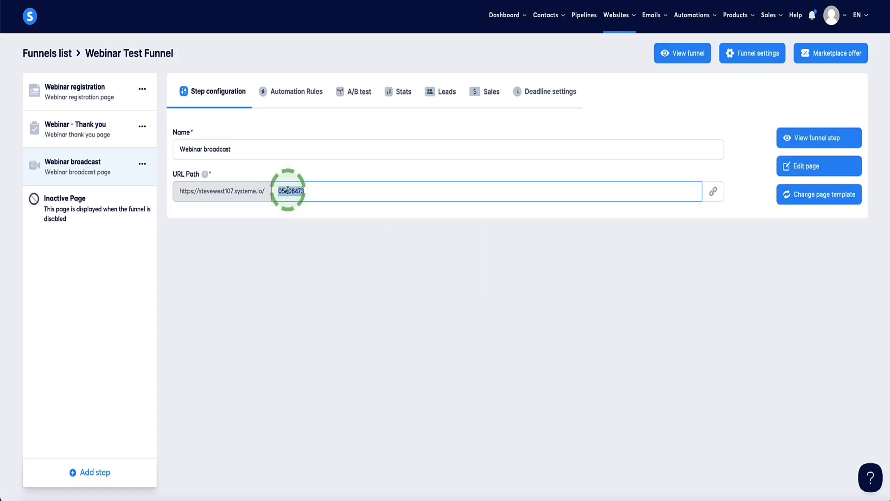
pyautogui.write('webinar')
pyautogui.click(650, 211)
# Step: Edit the broadcast page and examine the webinar session video's type options and URL, keeping Direct link as the video type
pyautogui.click(791, 166)
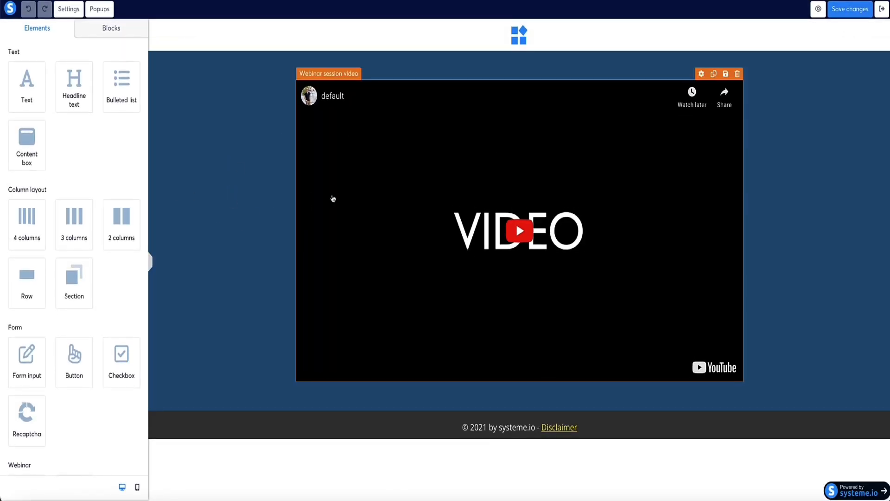
pyautogui.click(388, 175)
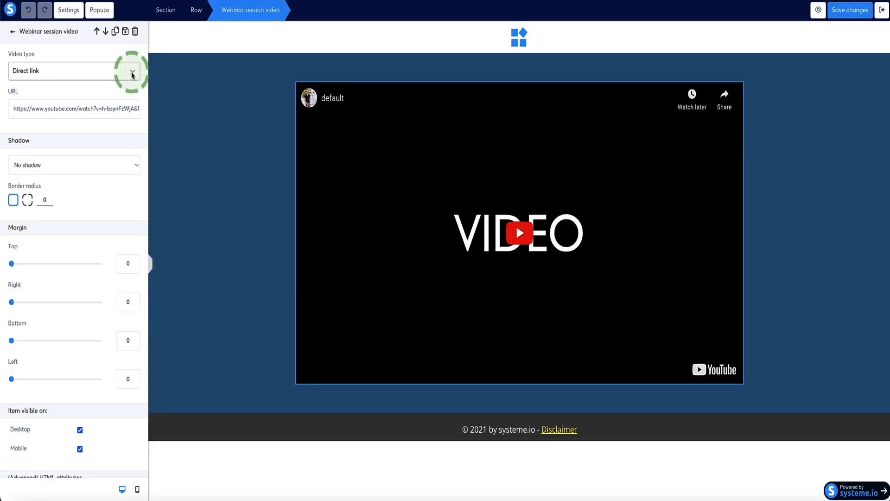
pyautogui.moveTo(35, 55); pyautogui.dragTo(12, 55)
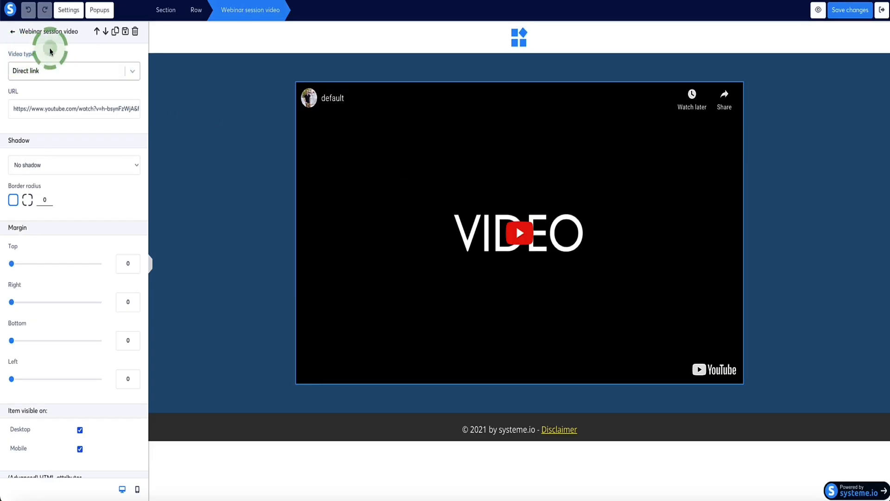
pyautogui.click(132, 70)
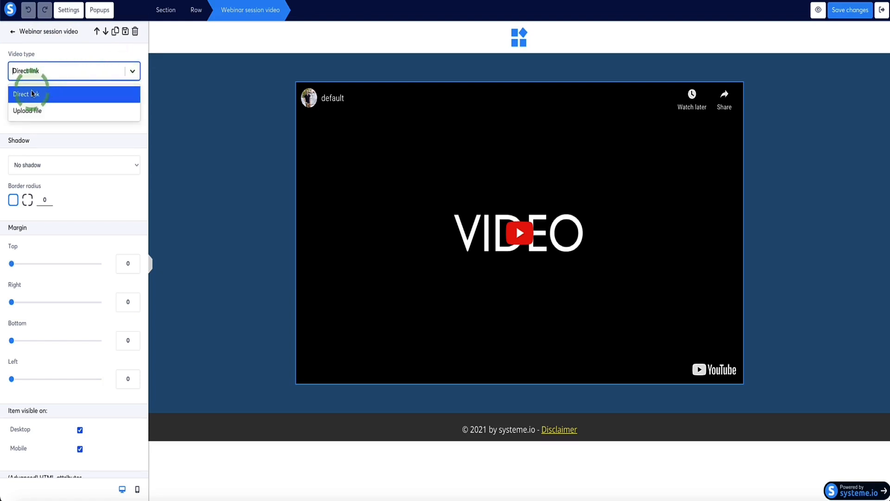
pyautogui.click(31, 92)
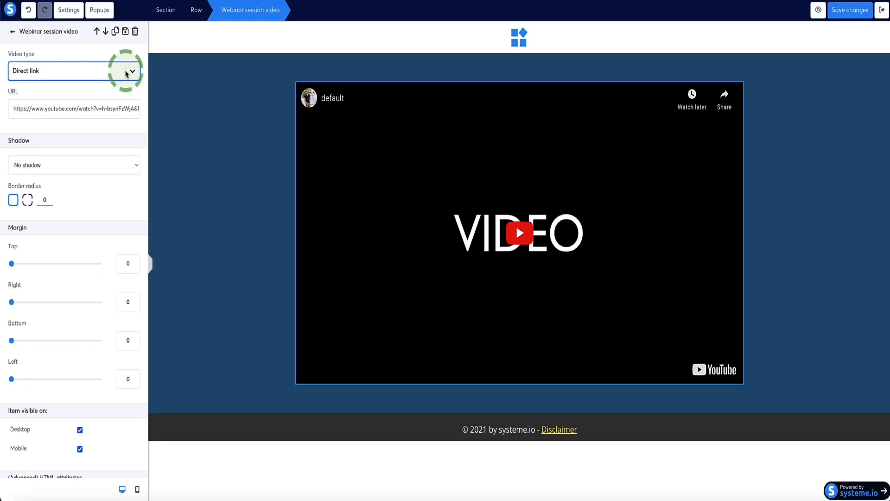
pyautogui.click(82, 108)
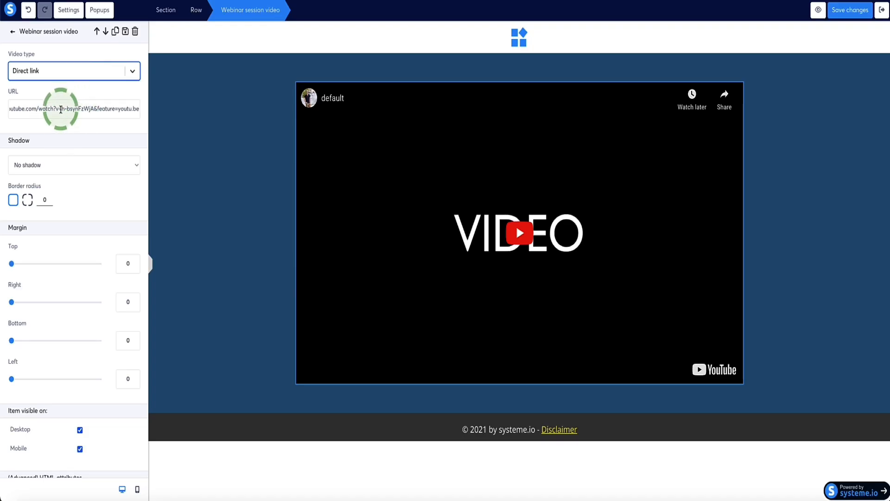
pyautogui.tripleClick(82, 107)
pyautogui.click(72, 92)
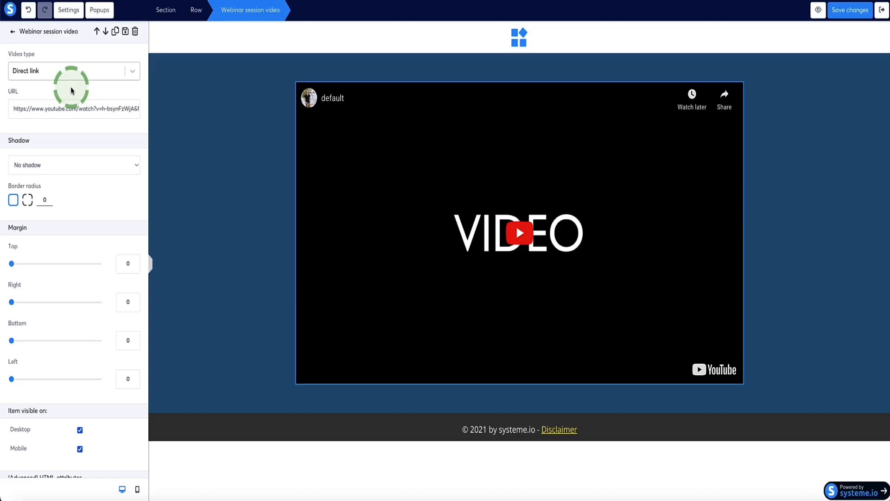
# Step: Switch the webinar session video's type to Upload file, look at the video upload dialog, and close it without choosing a file
pyautogui.click(121, 72)
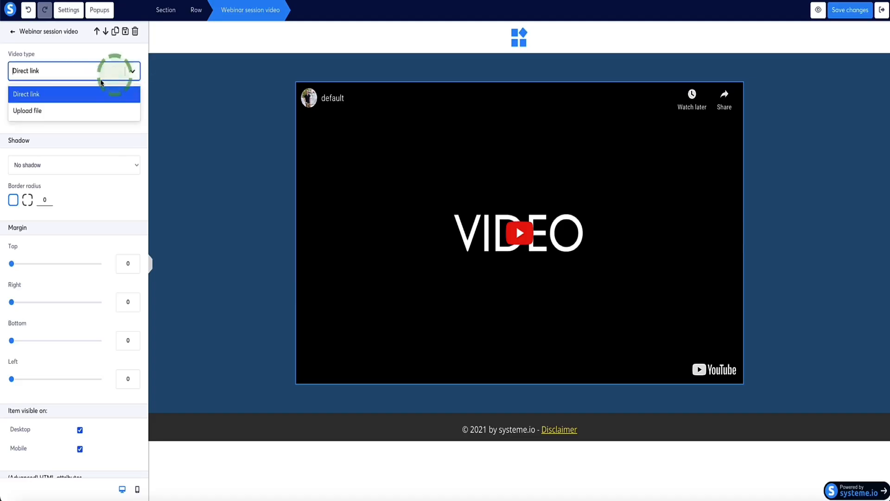
pyautogui.click(34, 112)
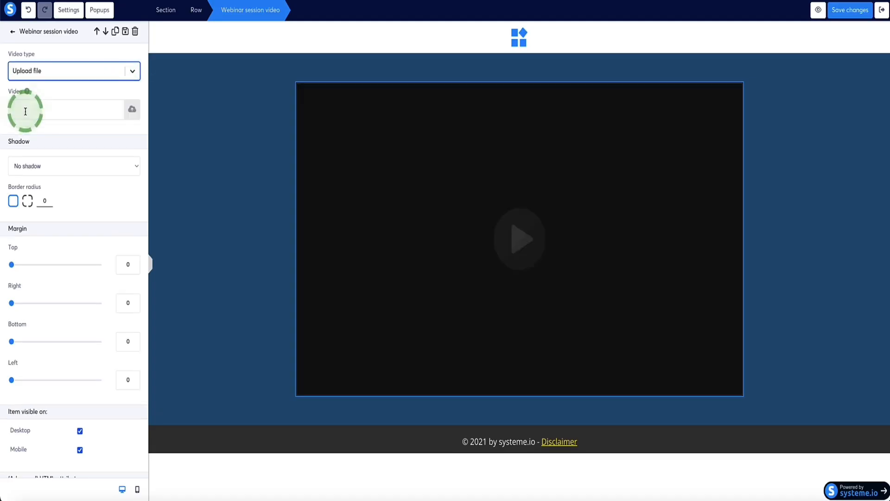
pyautogui.click(126, 108)
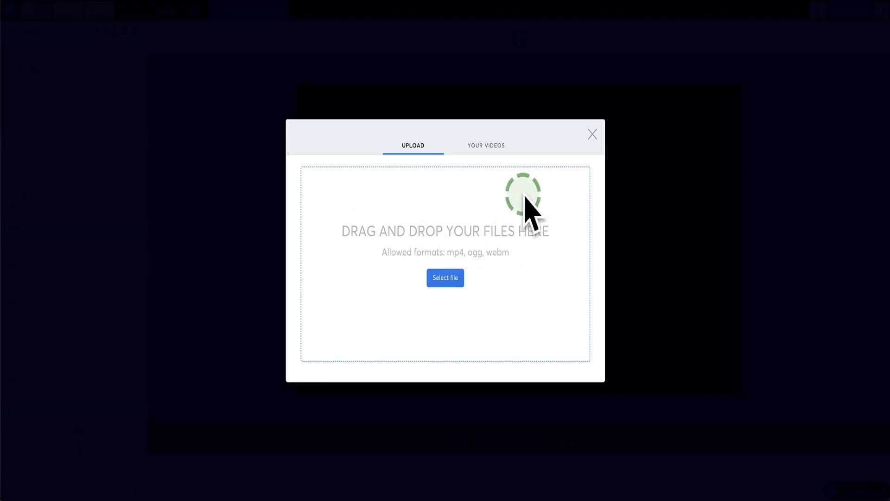
pyautogui.click(593, 134)
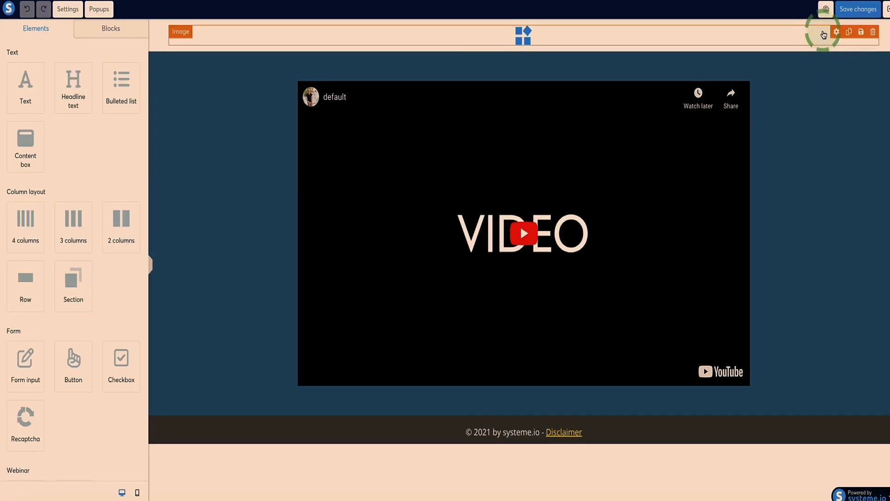
# Step: Preview the webinar broadcast page, unmute its video, and return to the page editor
pyautogui.click(827, 10)
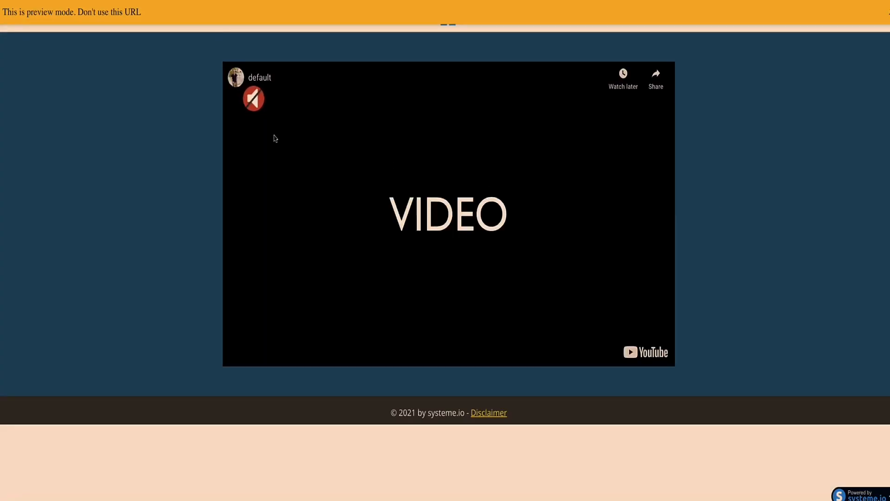
pyautogui.click(258, 102)
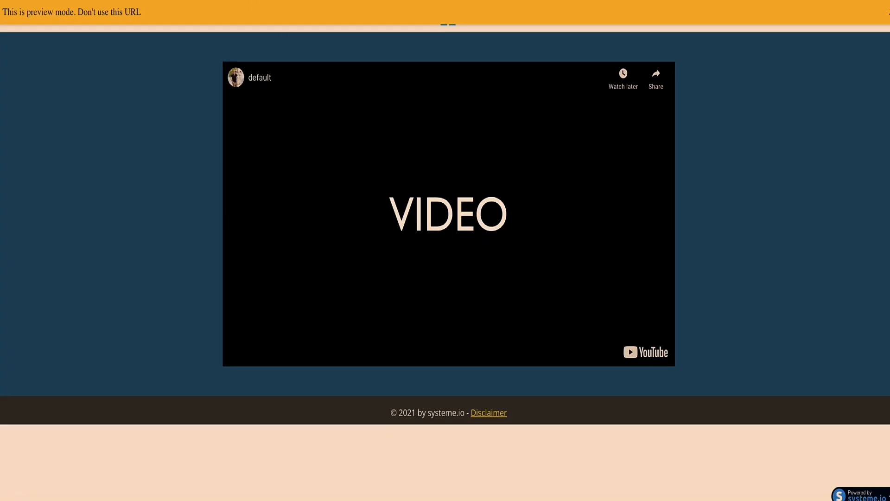
pyautogui.click(212, 0)
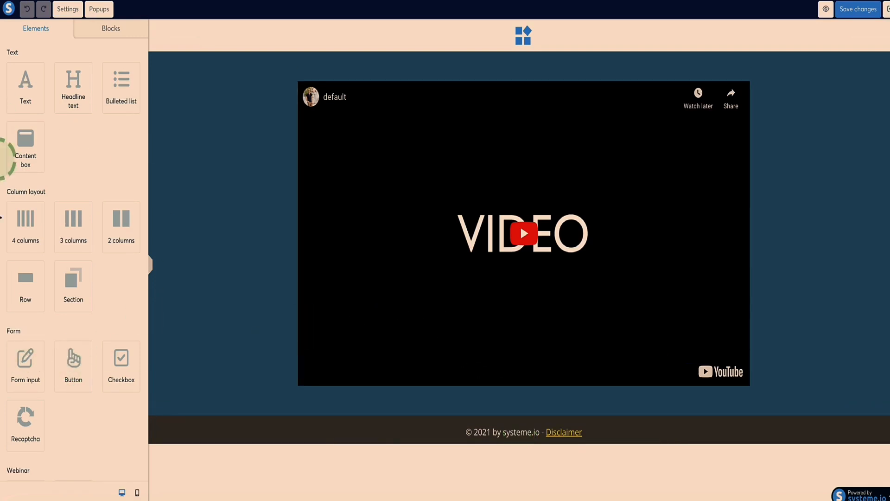
# Step: Add a button below the webinar video and set the section's background color to light gray CDD4D6
pyautogui.moveTo(54, 370); pyautogui.dragTo(508, 391)
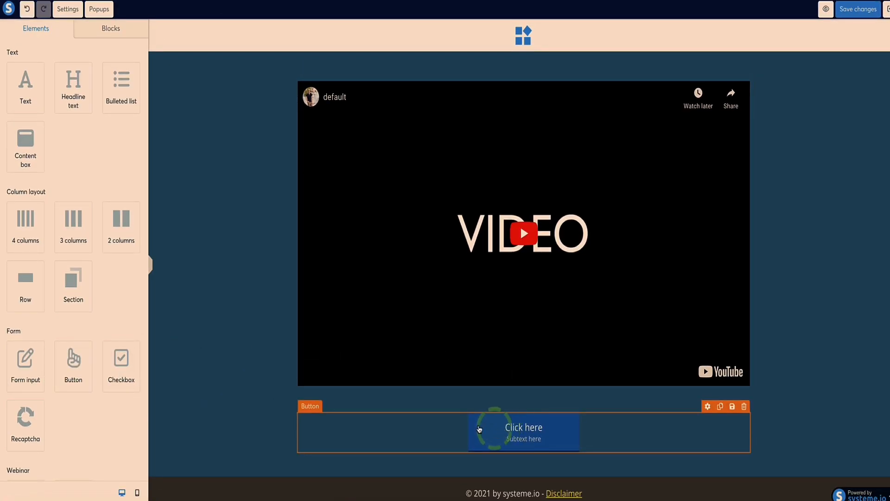
pyautogui.click(234, 260)
pyautogui.click(200, 222)
pyautogui.click(13, 275)
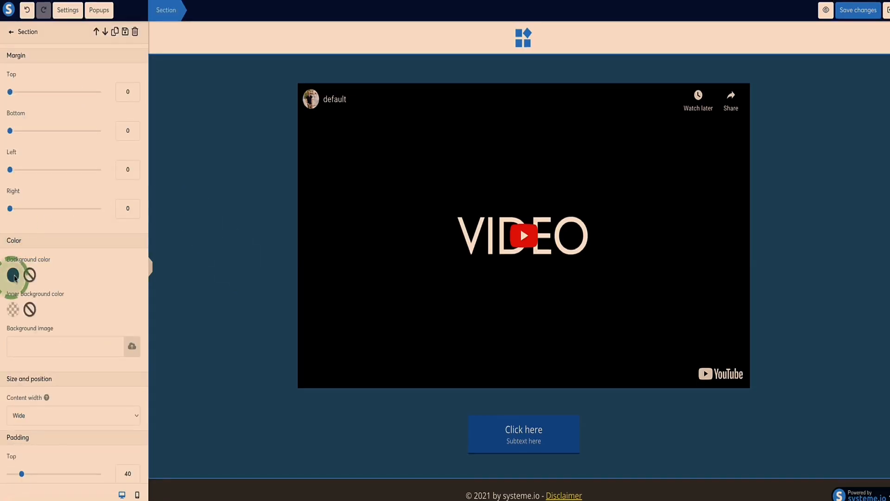
pyautogui.click(44, 200)
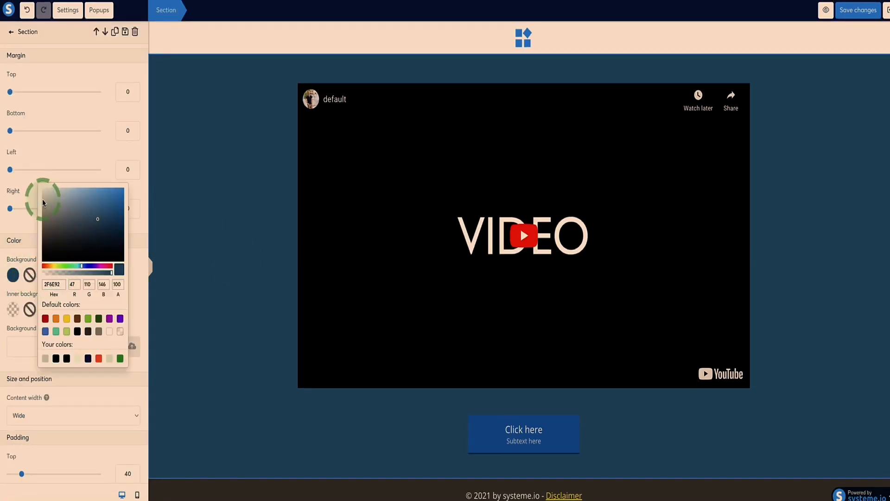
pyautogui.click(45, 201)
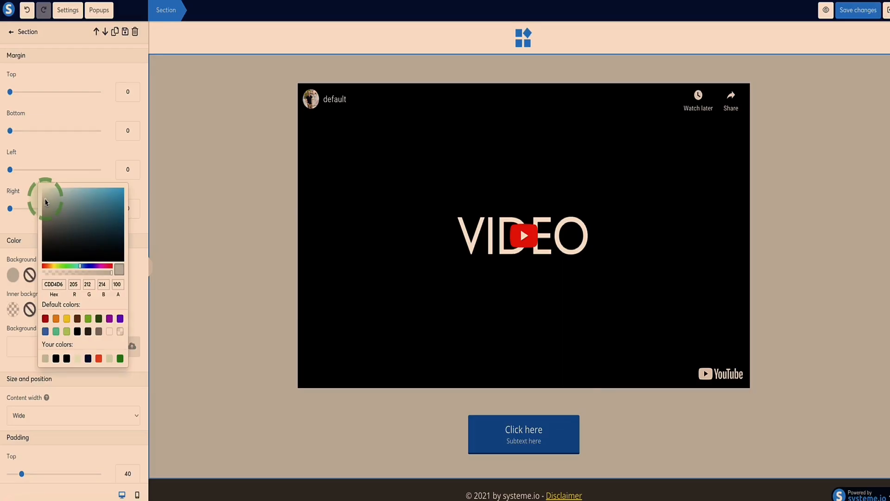
# Step: Change the new button's text to "Yes! I Want This Super Cool Thing!"
pyautogui.click(514, 430)
pyautogui.click(514, 430)
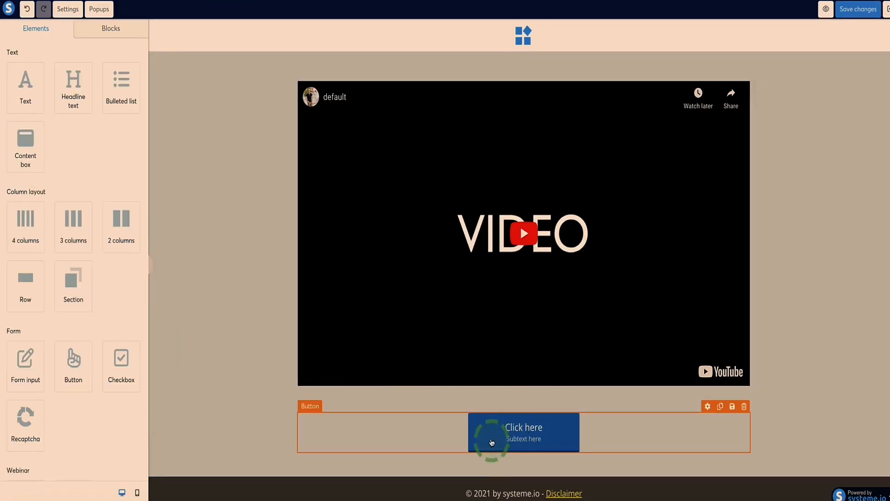
pyautogui.click(490, 435)
pyautogui.scroll(-4, 65, 246)
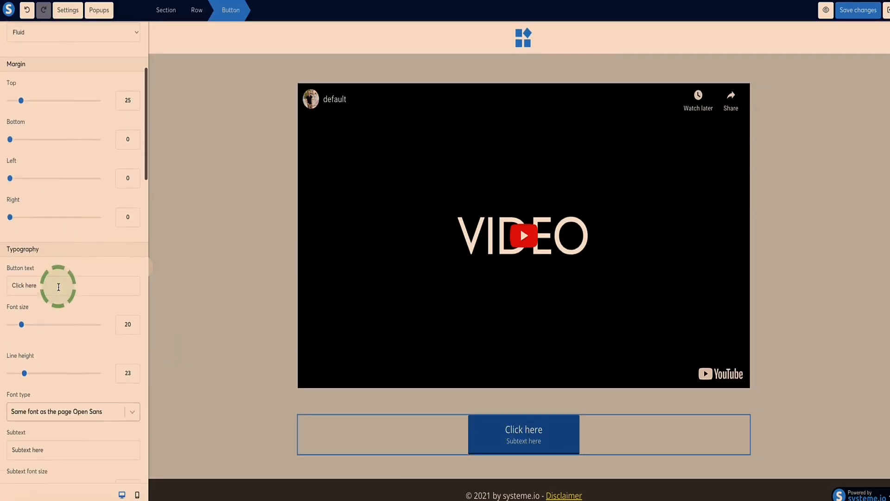
pyautogui.doubleClick(62, 283)
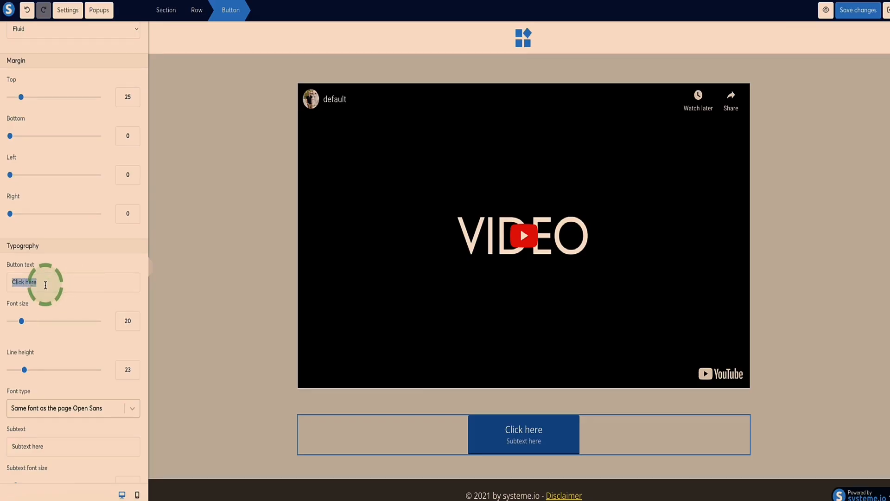
pyautogui.write('Yes! I Want This Super Cool Thing!')
# Step: Set the call-to-action button's background color to red D0021B
pyautogui.scroll(-9, 80, 252)
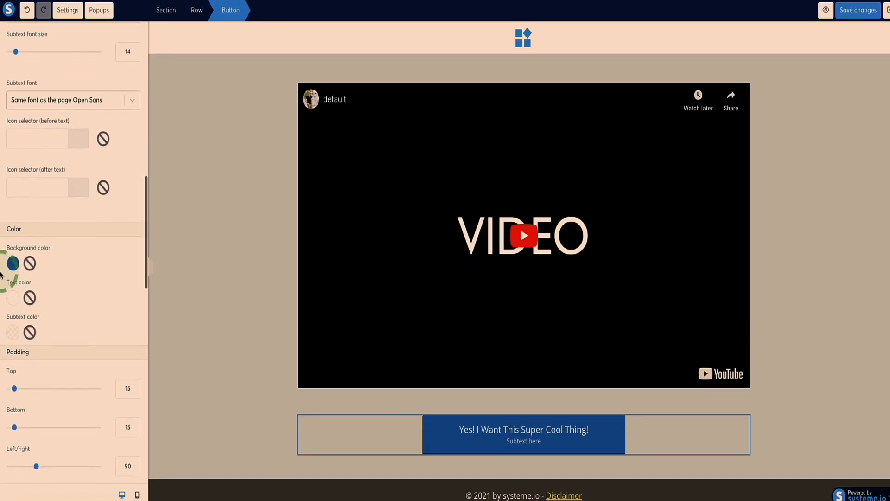
pyautogui.click(13, 260)
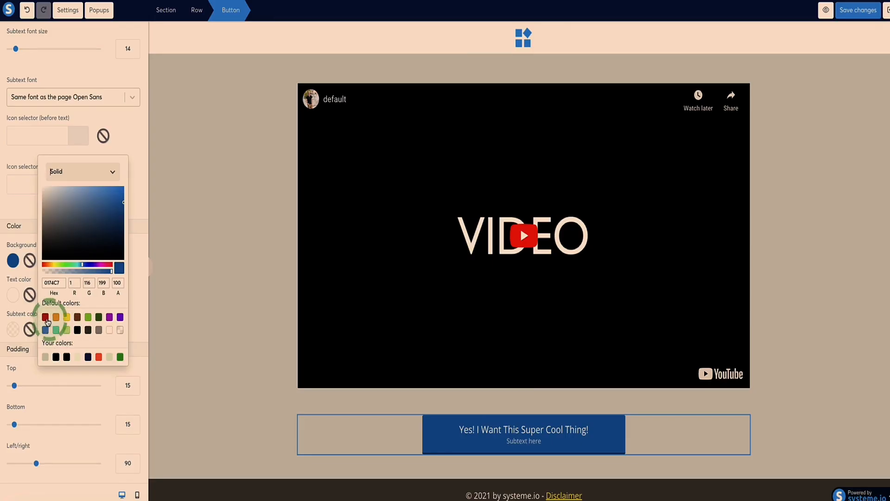
pyautogui.click(98, 356)
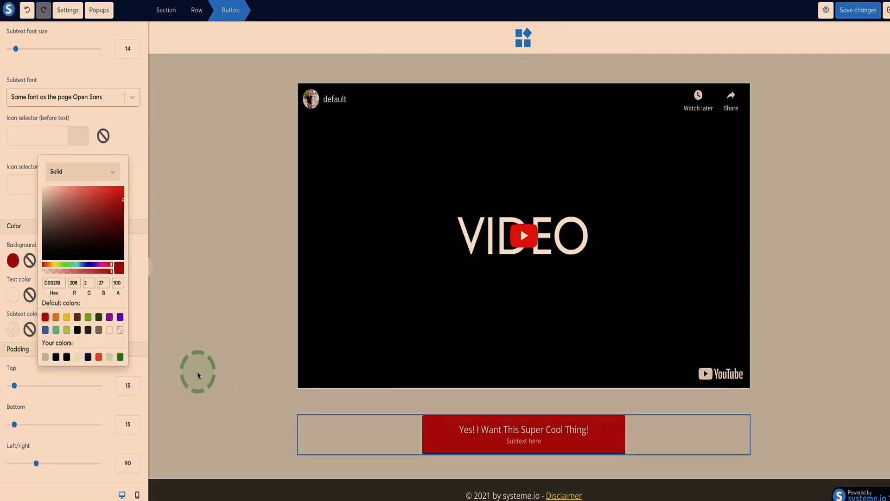
pyautogui.click(197, 369)
# Step: Set the red button's delay before displaying to 3000 and leave its settings
pyautogui.click(427, 421)
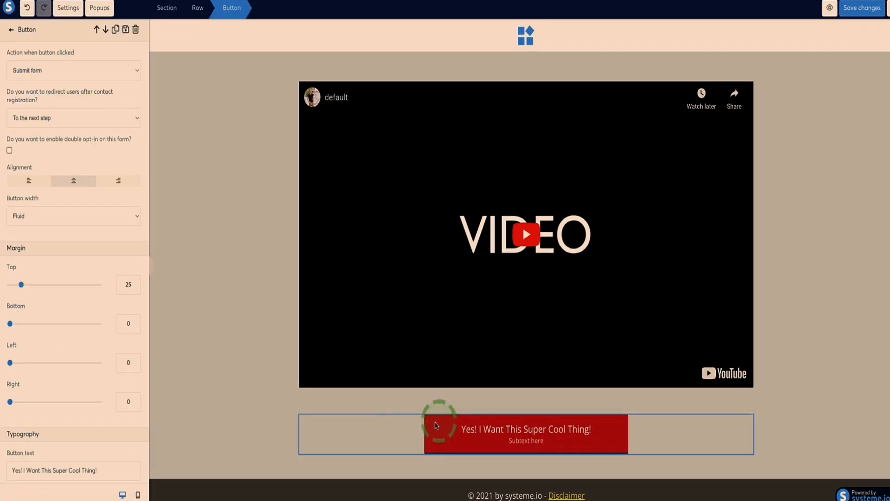
pyautogui.scroll(-5, 110, 204)
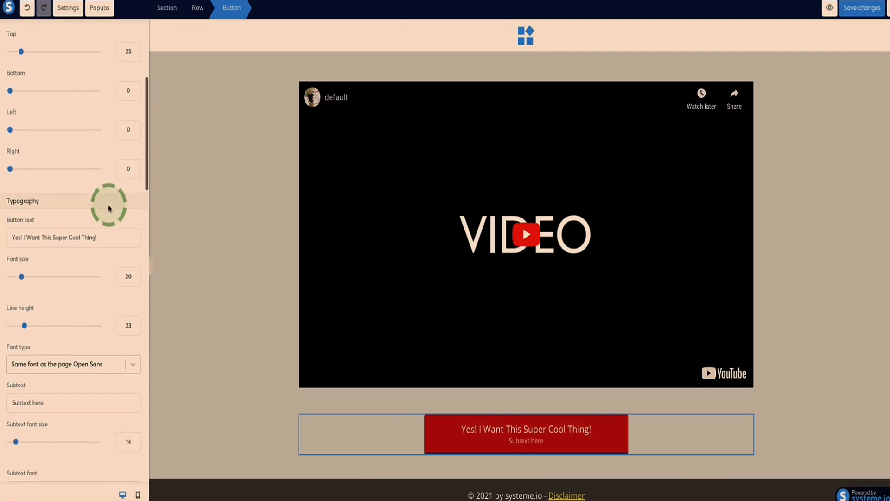
pyautogui.click(448, 429)
pyautogui.click(449, 430)
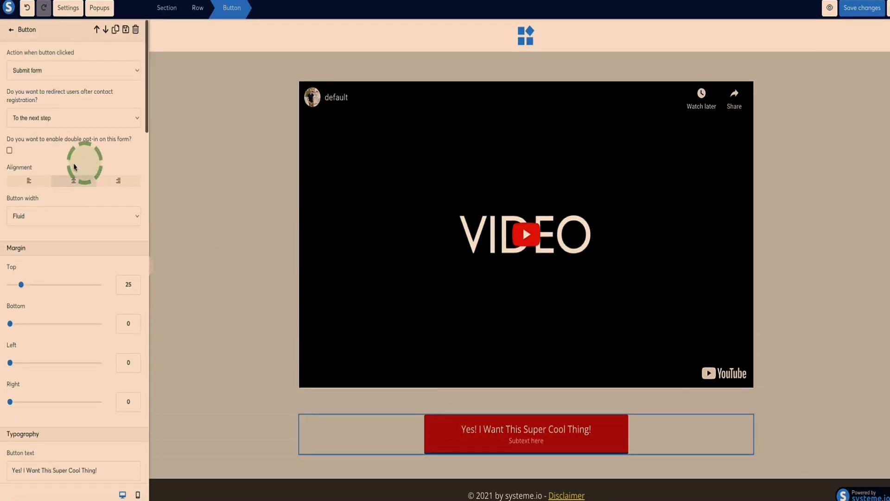
pyautogui.scroll(-10, 72, 128)
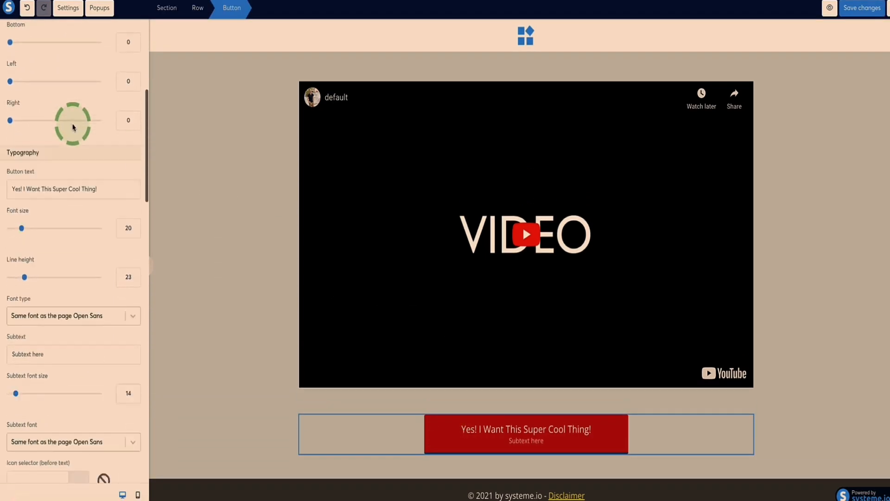
pyautogui.scroll(-10, 73, 128)
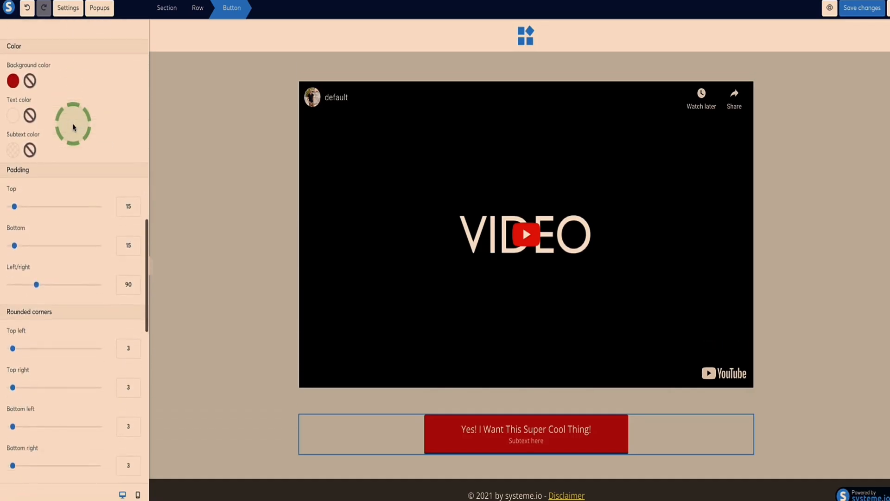
pyautogui.scroll(-8, 73, 127)
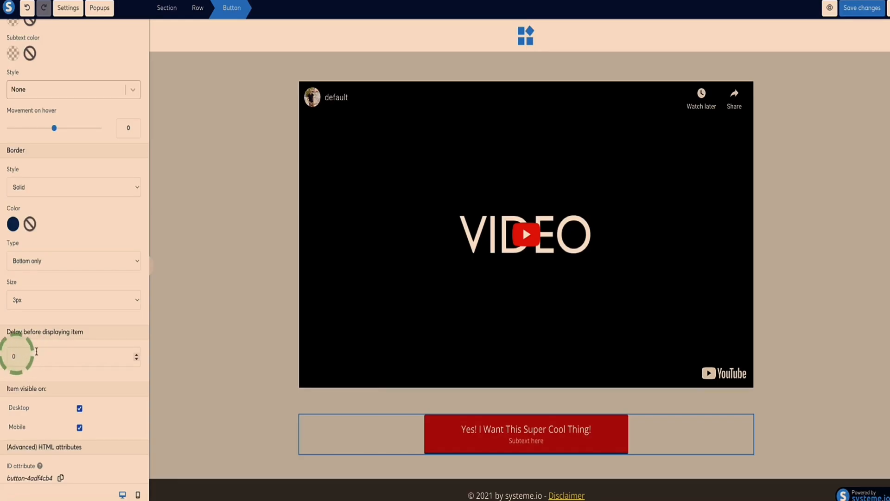
pyautogui.doubleClick(33, 356)
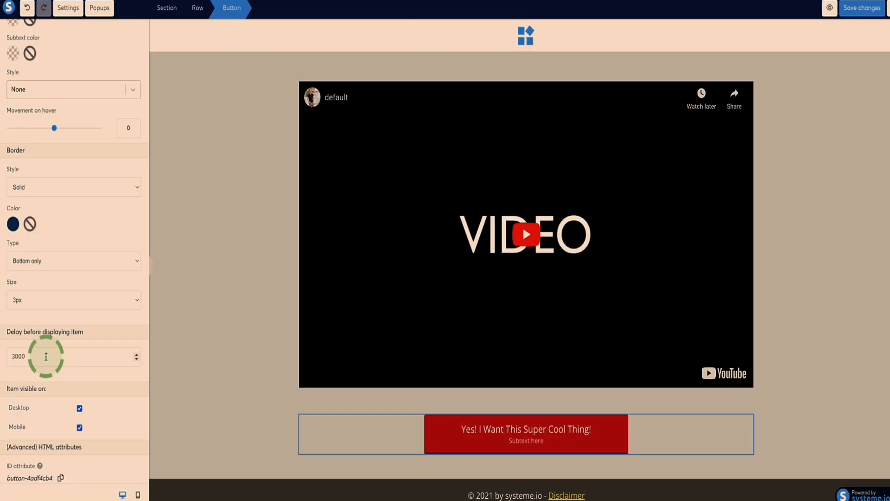
pyautogui.click(400, 444)
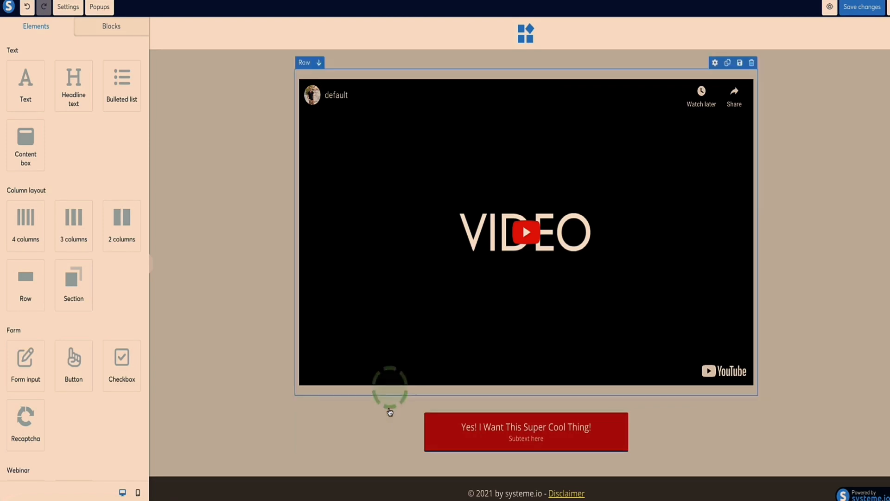
# Step: Insert a row between the webinar video and the red button, and place an image element in it
pyautogui.moveTo(26, 277); pyautogui.dragTo(476, 404)
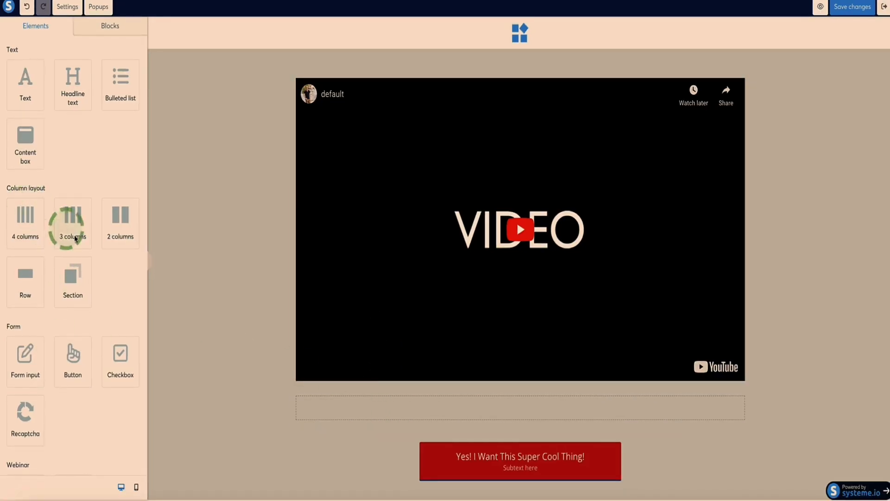
pyautogui.scroll(-5, 89, 255)
pyautogui.moveTo(22, 287); pyautogui.dragTo(514, 409)
pyautogui.scroll(-3, 511, 402)
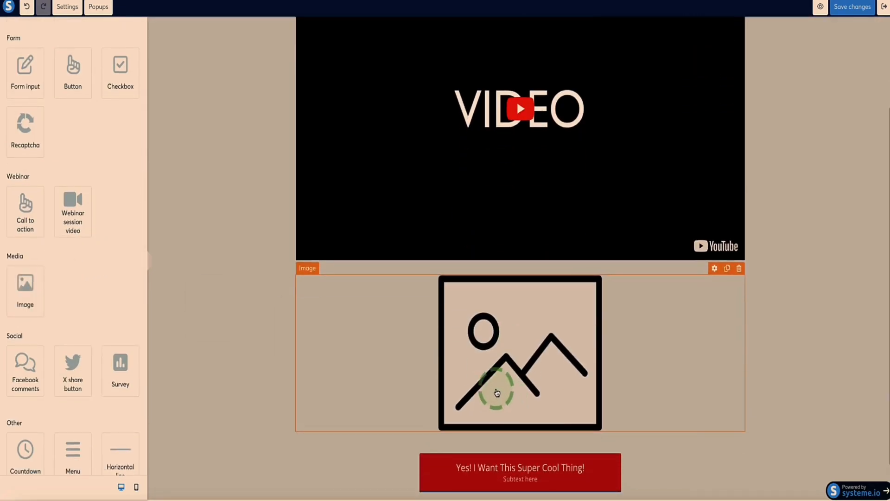
# Step: Fill the image element with 3XYourOpenRateMockUp.png from the previously uploaded images and leave its settings
pyautogui.click(500, 319)
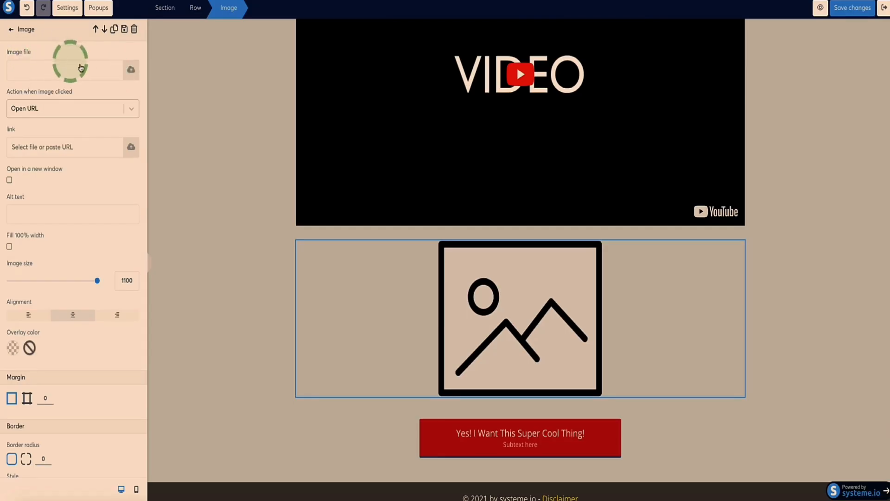
pyautogui.click(131, 71)
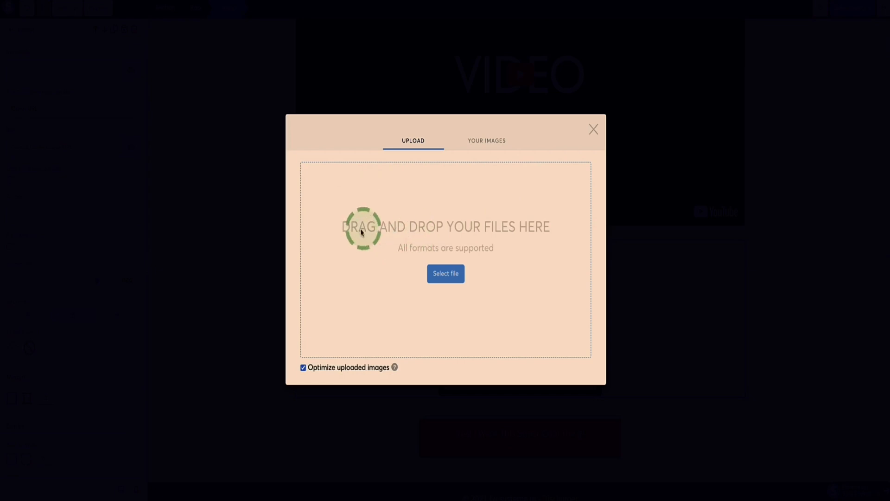
pyautogui.click(490, 139)
pyautogui.scroll(-5, 343, 241)
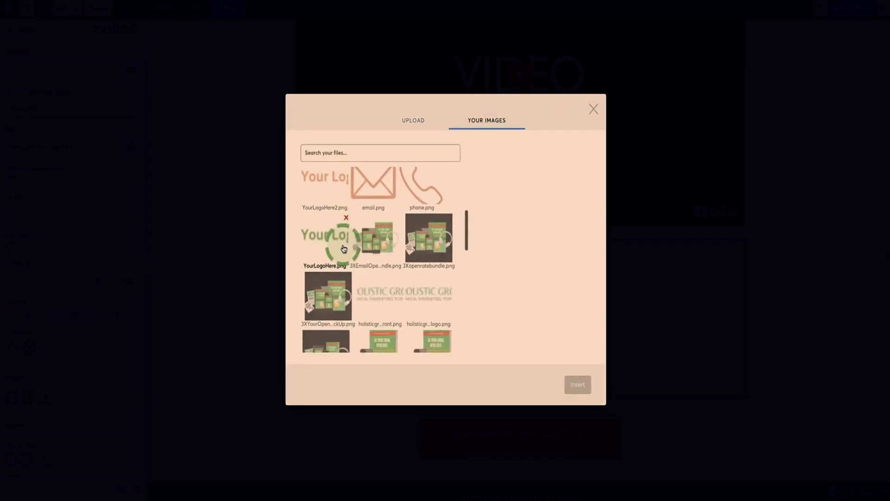
pyautogui.click(329, 238)
pyautogui.click(578, 385)
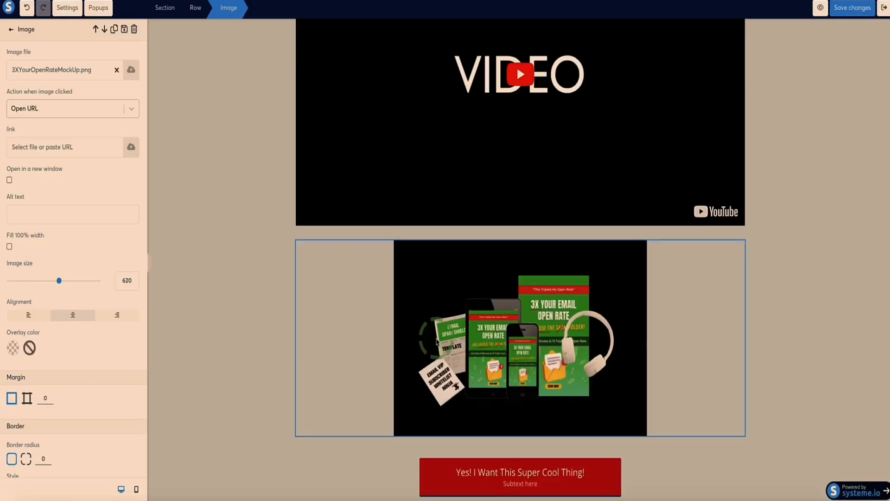
pyautogui.click(12, 30)
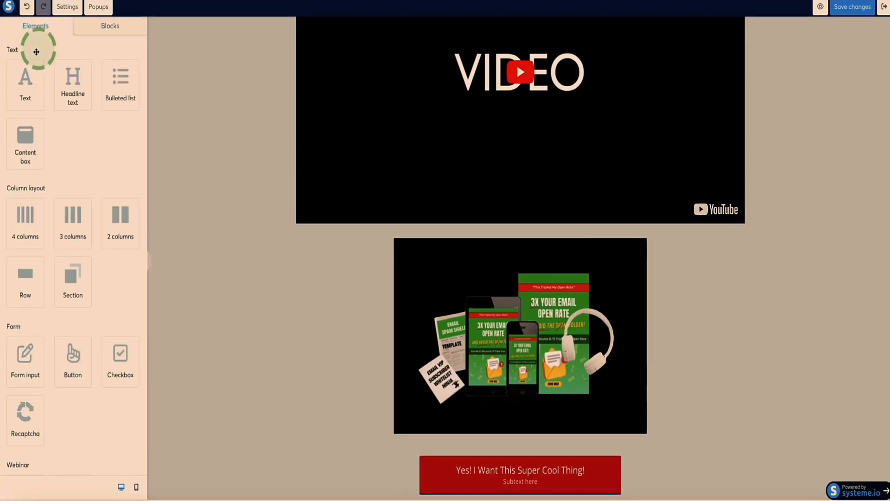
# Step: Add a headline above the product image reading "What You're Gonna Get"
pyautogui.moveTo(73, 84); pyautogui.dragTo(501, 241)
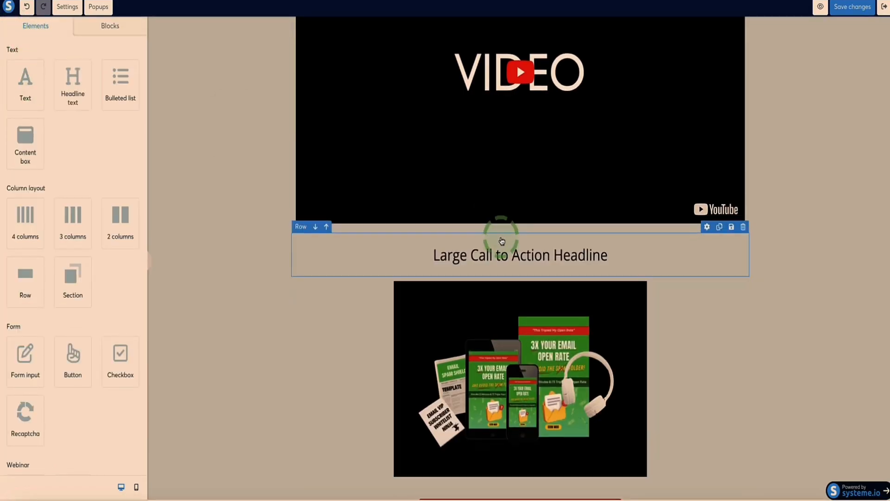
pyautogui.tripleClick(503, 250)
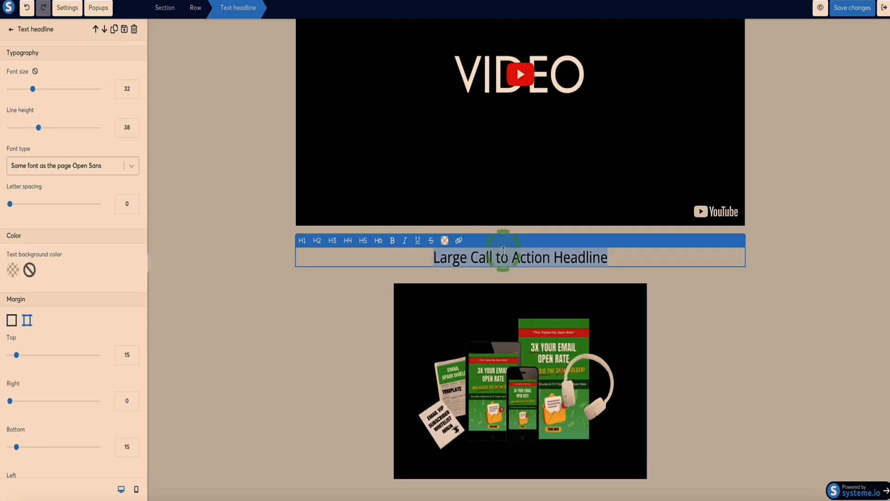
pyautogui.click(237, 233)
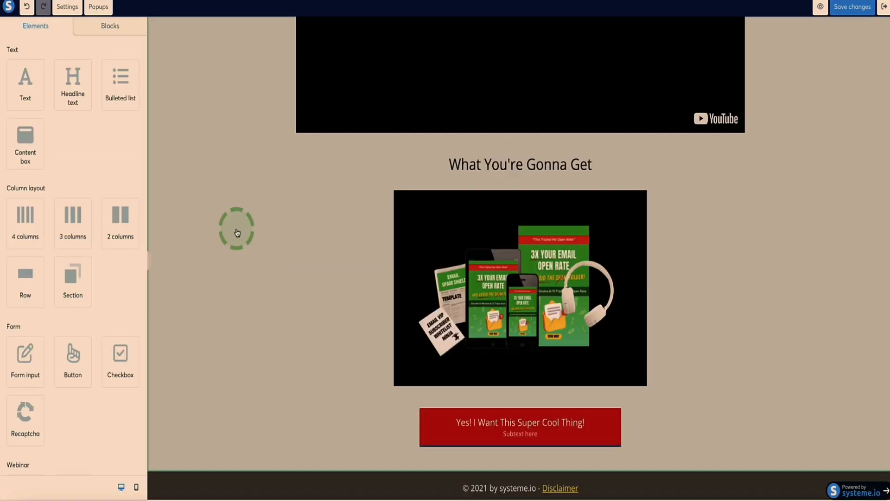
# Step: Add a text block below the product image and a bulleted list beneath it, keeping the placeholder text in both
pyautogui.moveTo(24, 82); pyautogui.dragTo(463, 369)
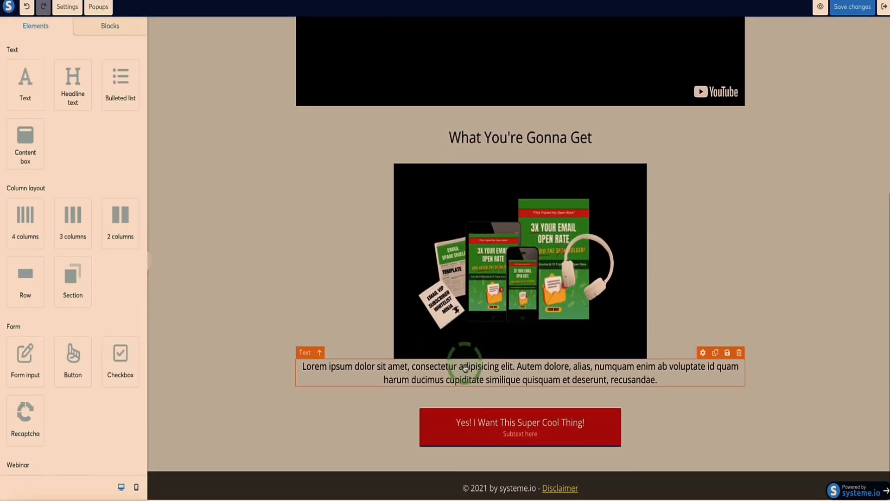
pyautogui.tripleClick(473, 371)
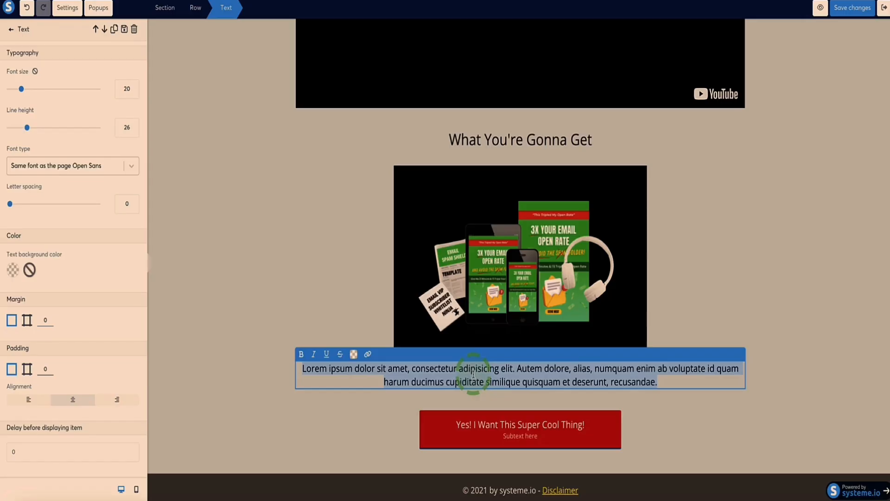
pyautogui.click(11, 30)
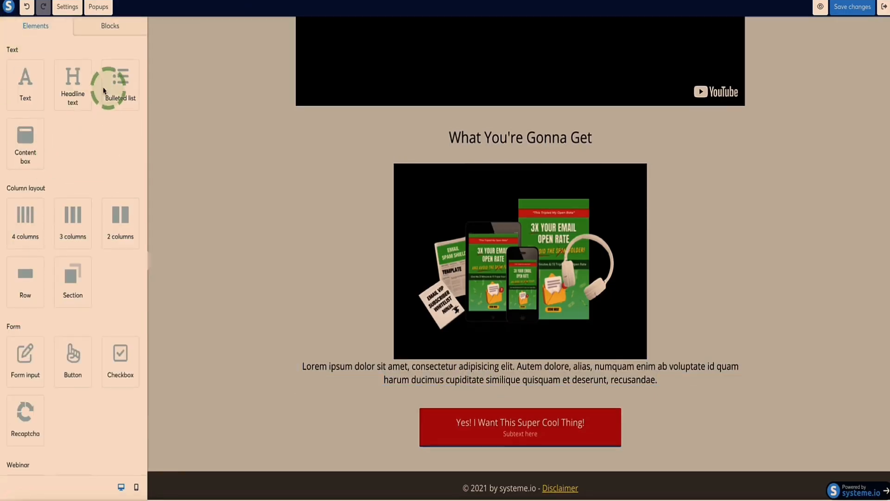
pyautogui.moveTo(117, 84); pyautogui.dragTo(441, 395)
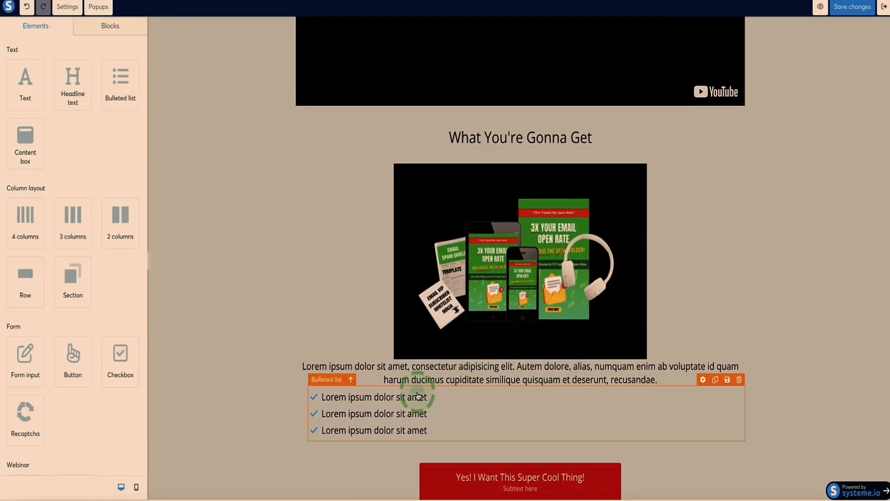
# Step: Replace the placeholder bullets below the product text with "Benefit 1", "Benefit 2" and "Benefit 3"
pyautogui.tripleClick(417, 397)
pyautogui.write('Ben')
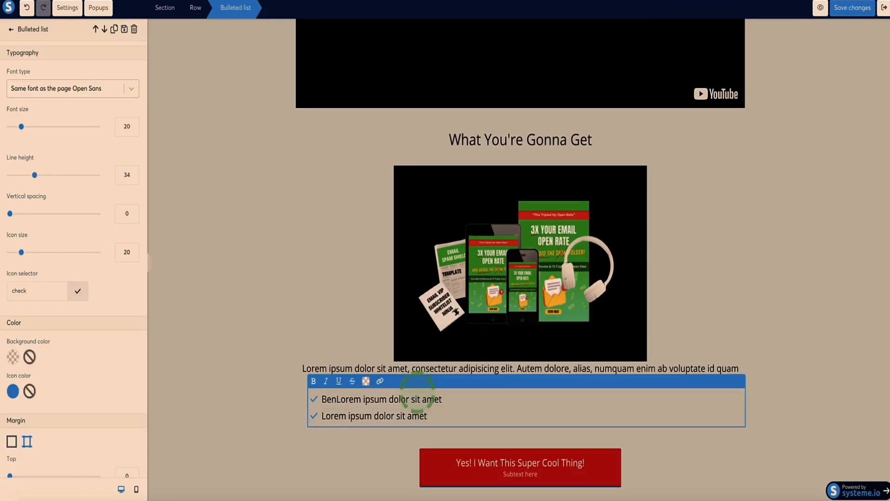
pyautogui.write('efit 1')
pyautogui.press('Return')
pyautogui.write('Benefit 2')
pyautogui.press('Return')
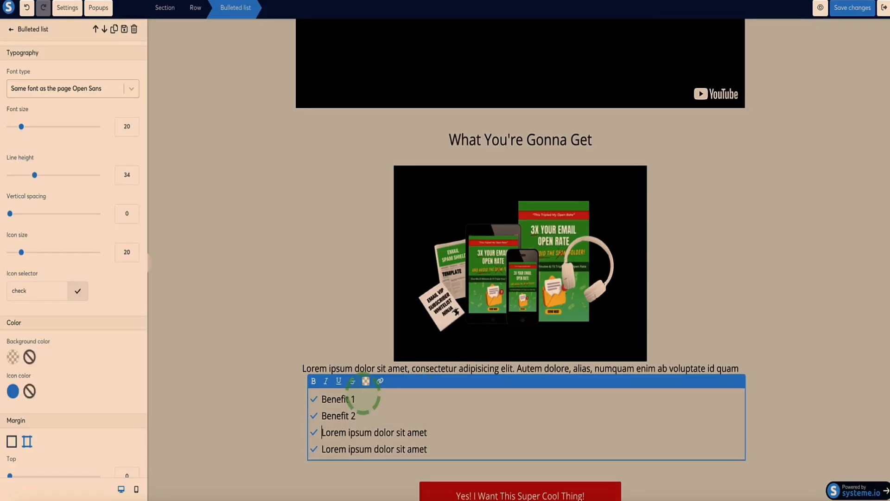
pyautogui.write('Be')
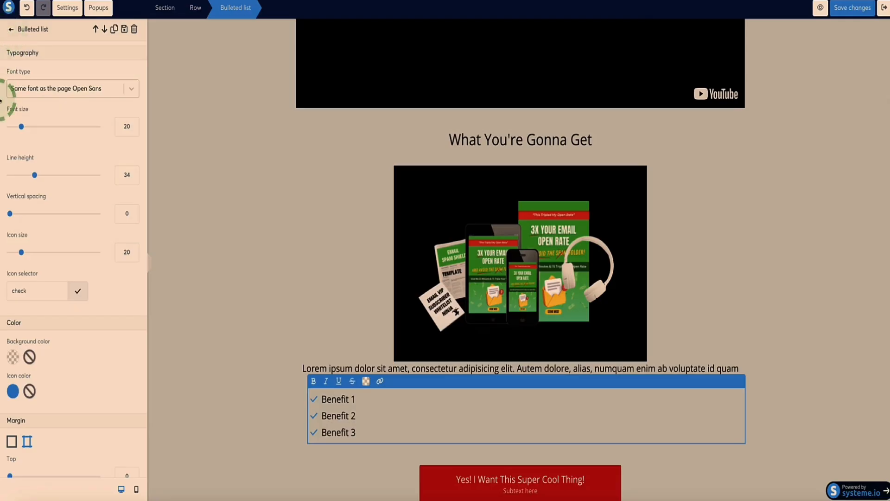
pyautogui.click(11, 30)
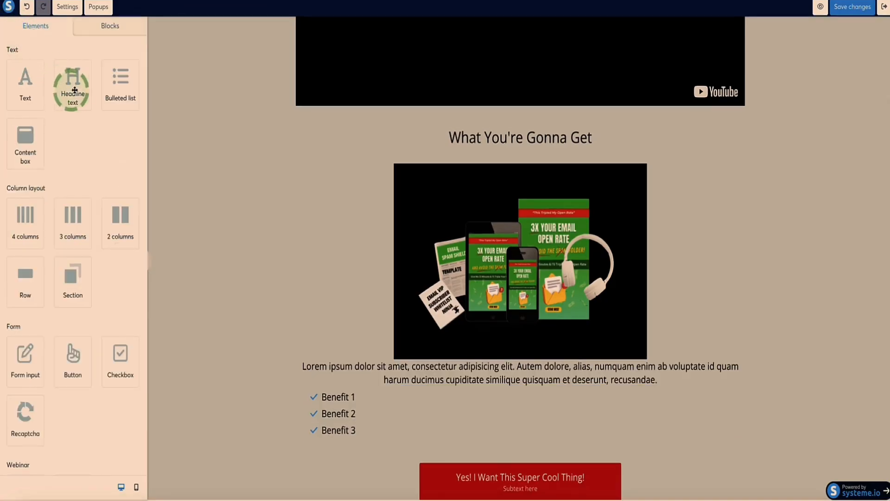
# Step: Add a headline reading "You'll Also Get These Bonuses!" below the benefits list and place a bulleted list beneath it
pyautogui.moveTo(73, 85); pyautogui.dragTo(423, 413)
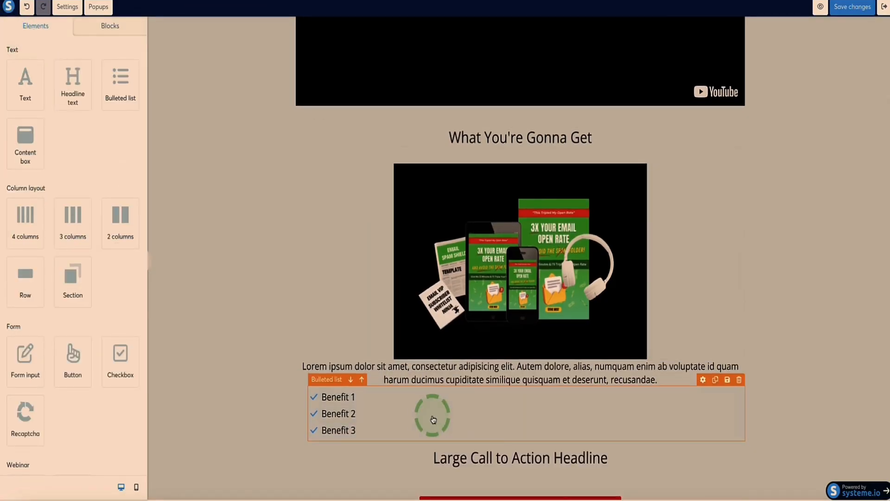
pyautogui.scroll(-2, 455, 377)
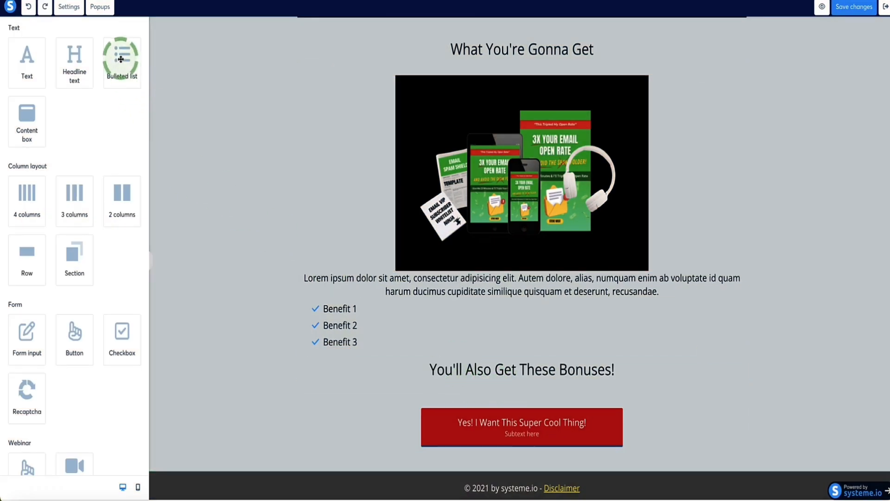
pyautogui.moveTo(122, 58); pyautogui.dragTo(457, 374)
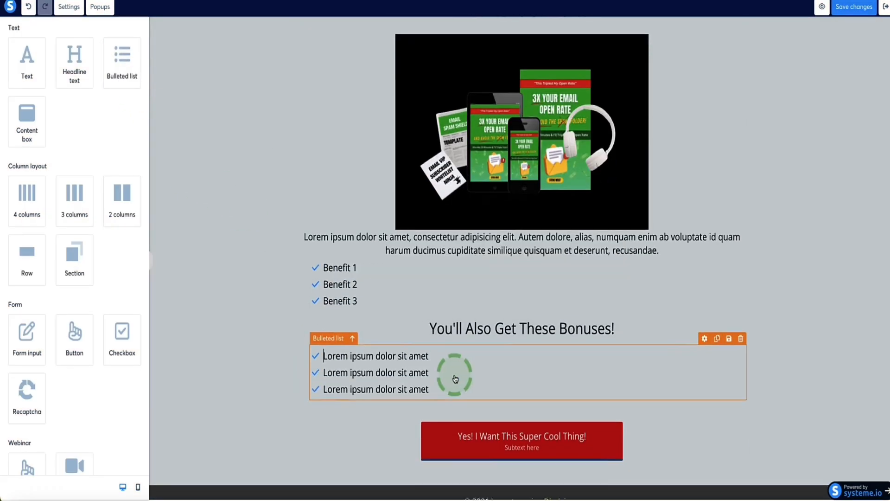
# Step: Fill the list under the bonuses headline with "Bonus 1 (value $997)", "Bonus 2 (value $997)" and "Bonus 3 (value $997)"
pyautogui.tripleClick(378, 342)
pyautogui.write('Bonus 1')
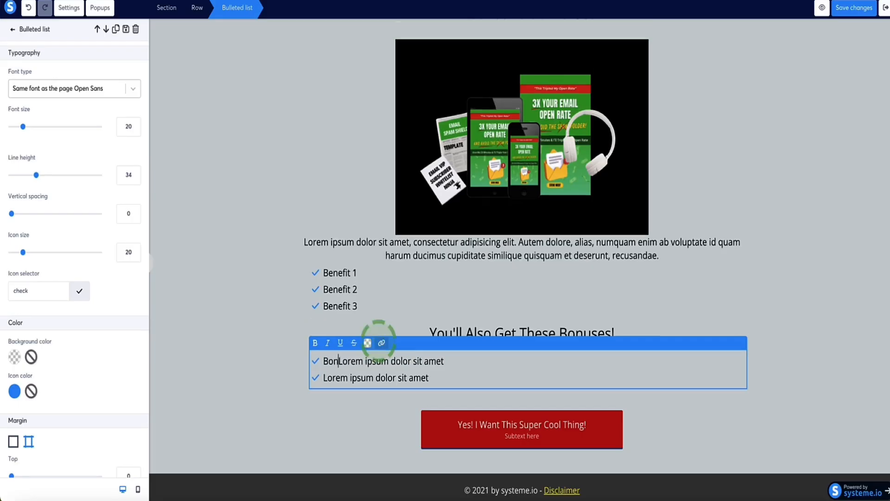
pyautogui.press('Return')
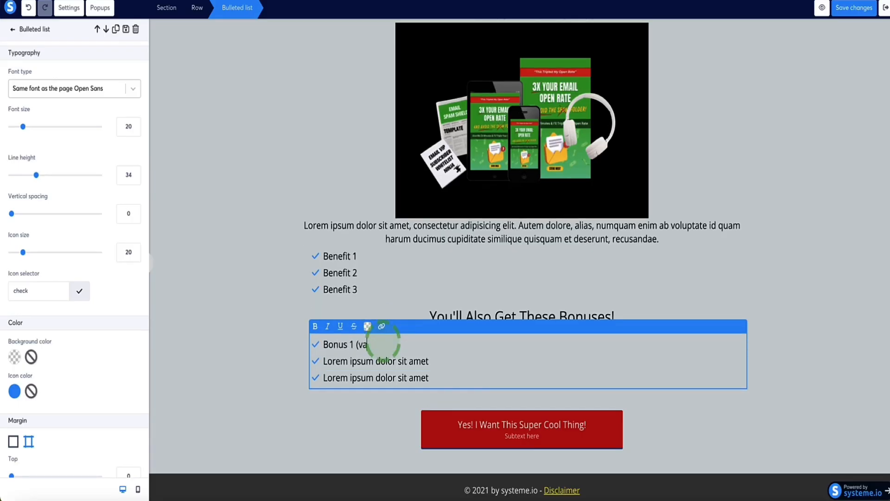
pyautogui.write('(value $997)')
pyautogui.tripleClick(316, 348)
pyautogui.hotkey('ctrl', 'c')
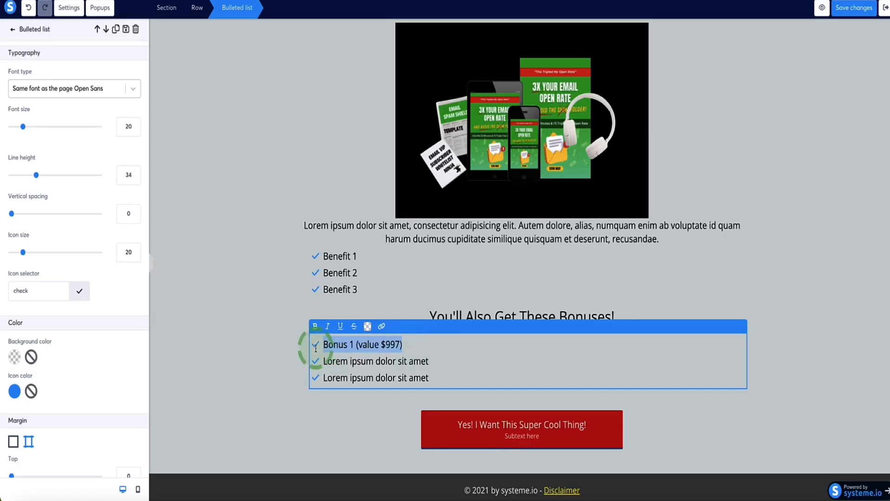
pyautogui.moveTo(440, 373); pyautogui.dragTo(330, 364)
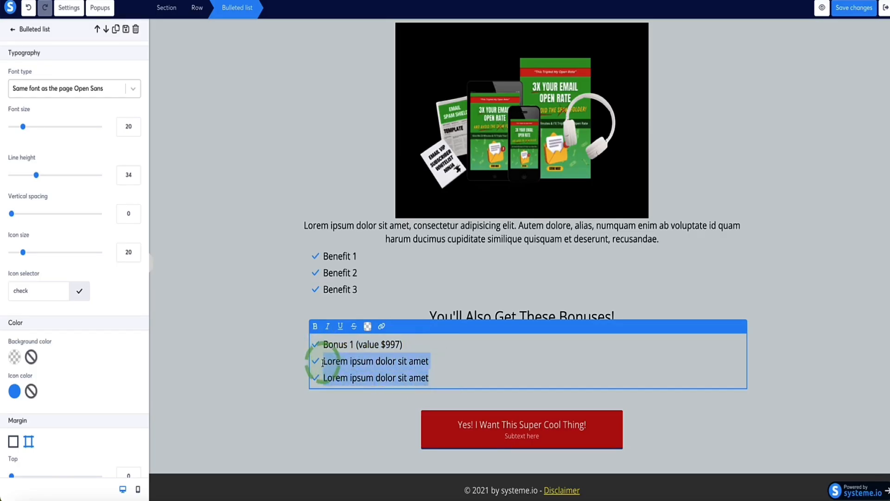
pyautogui.hotkey('ctrl', 'v')
pyautogui.press('Return')
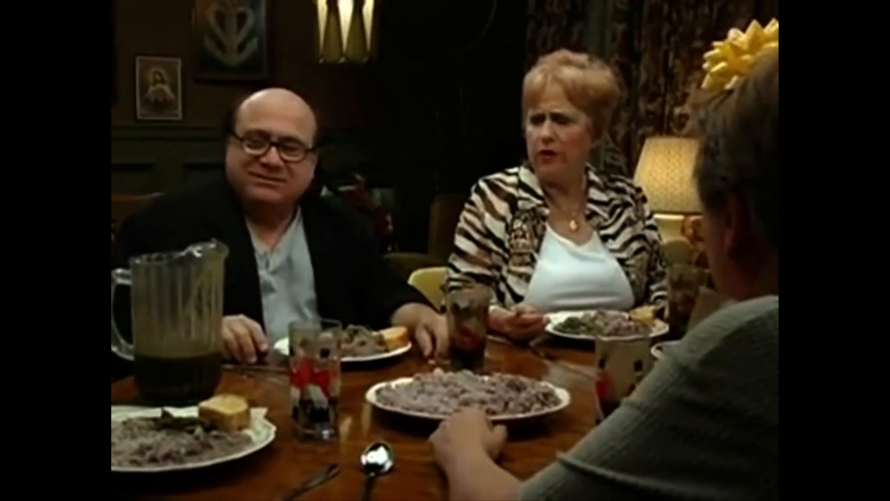
pyautogui.click(355, 360)
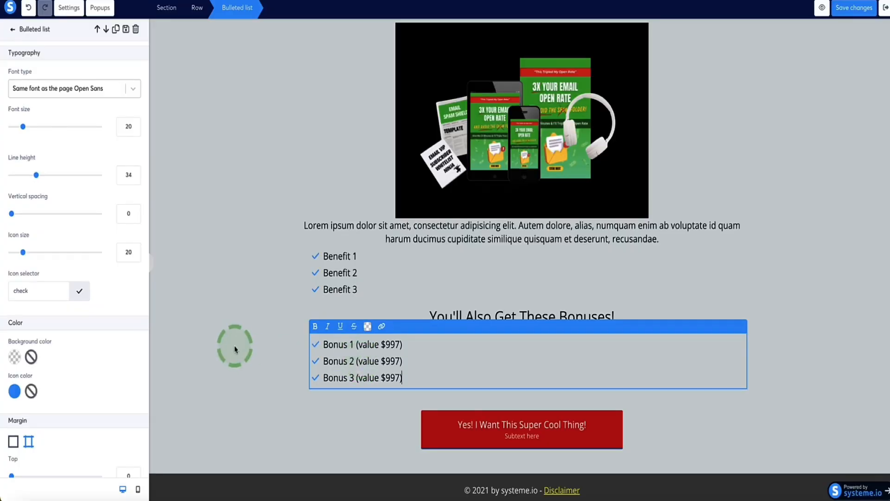
pyautogui.click(223, 314)
# Step: Move the "What You're Gonna Get" headline into the product row above the image and delete the emptied row
pyautogui.scroll(3, 278, 312)
pyautogui.scroll(-2, 279, 316)
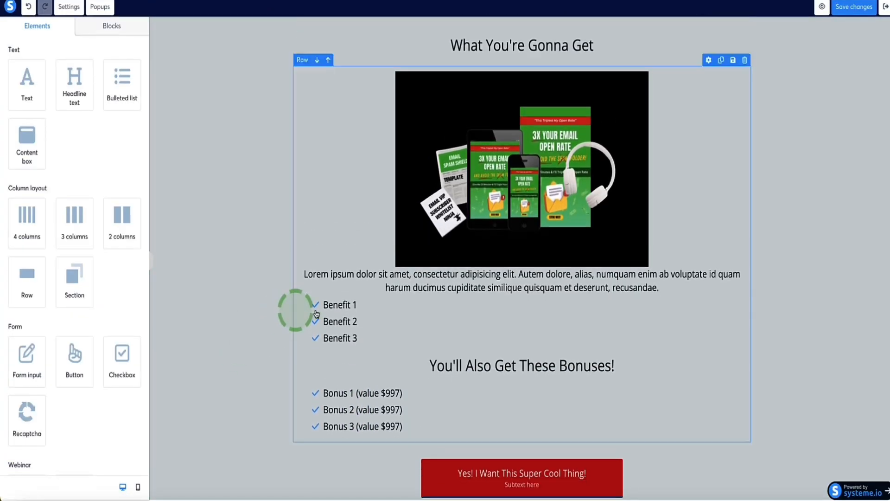
pyautogui.scroll(1, 404, 354)
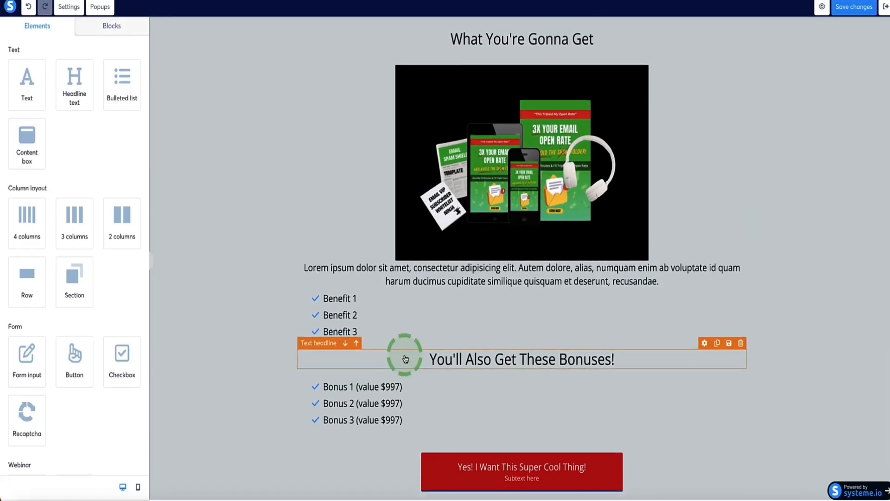
pyautogui.scroll(1, 404, 64)
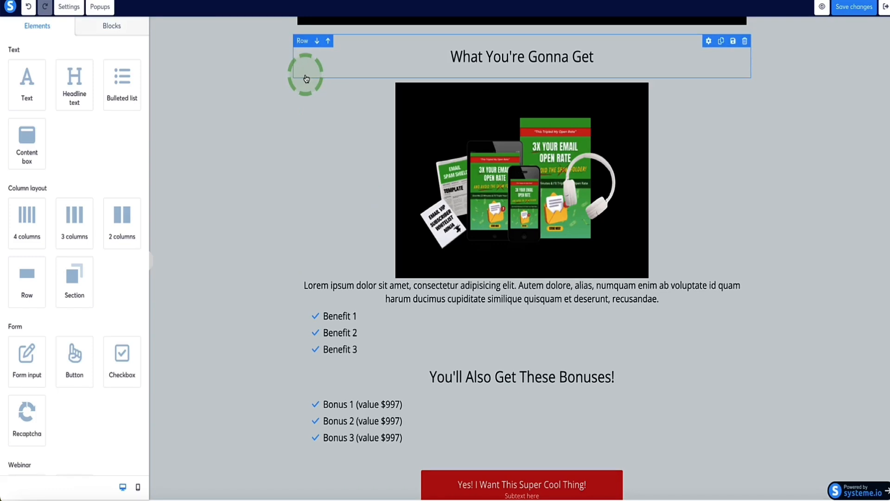
pyautogui.scroll(-1, 294, 239)
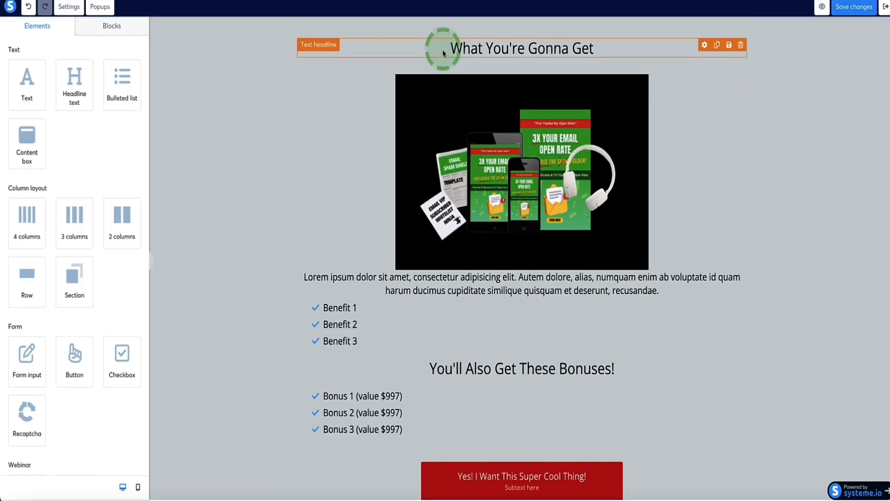
pyautogui.moveTo(442, 53); pyautogui.dragTo(434, 88)
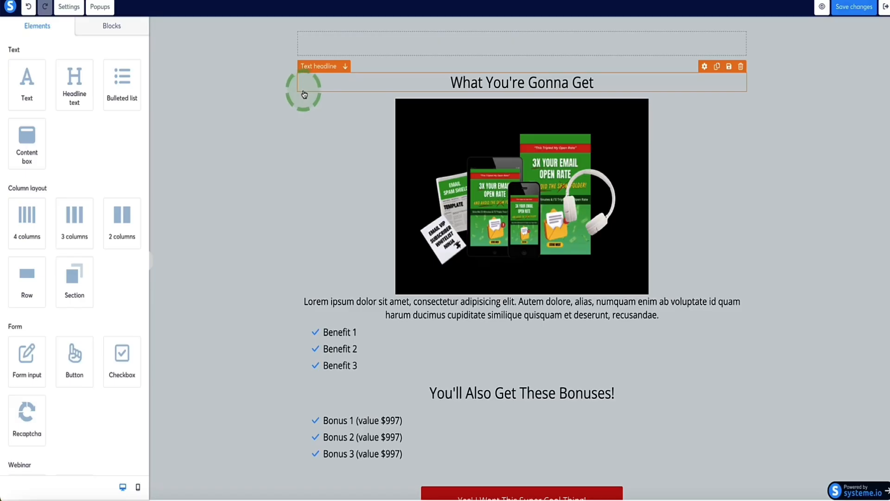
pyautogui.scroll(1, 306, 91)
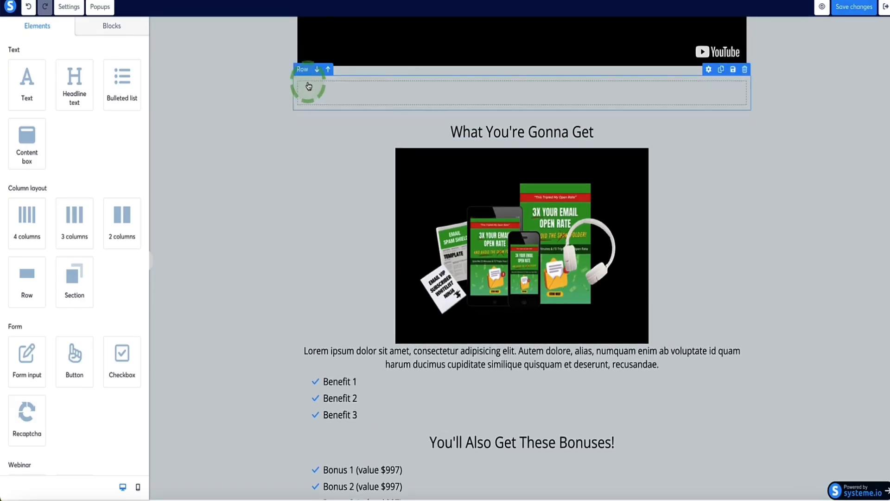
pyautogui.click(745, 69)
pyautogui.click(514, 30)
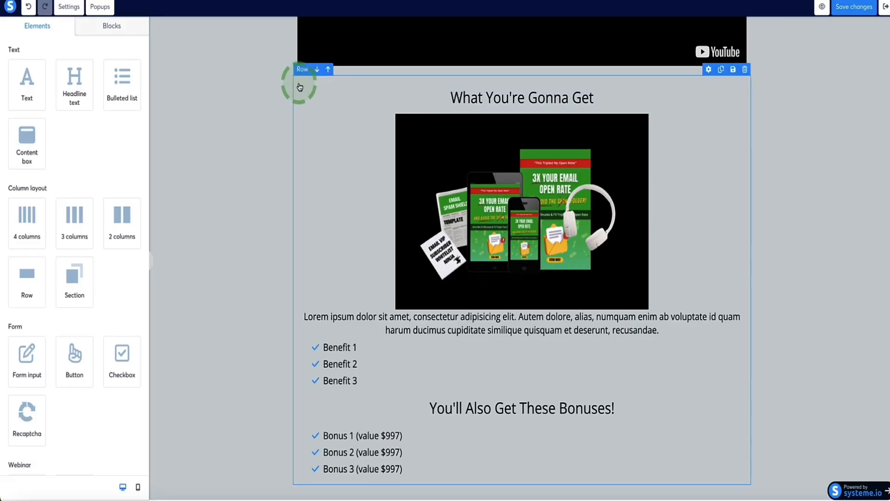
# Step: Move the red button into the product row beneath the bonuses list and check its display delay setting
pyautogui.scroll(-2, 299, 84)
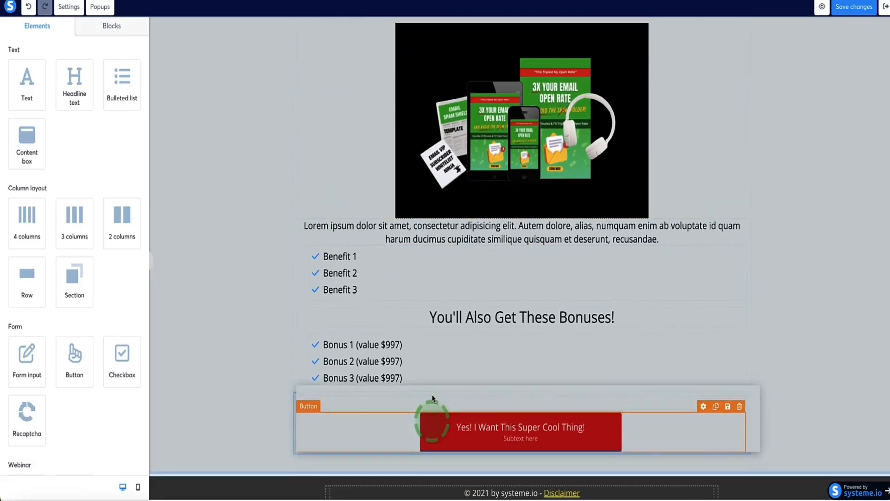
pyautogui.moveTo(432, 398); pyautogui.dragTo(434, 392)
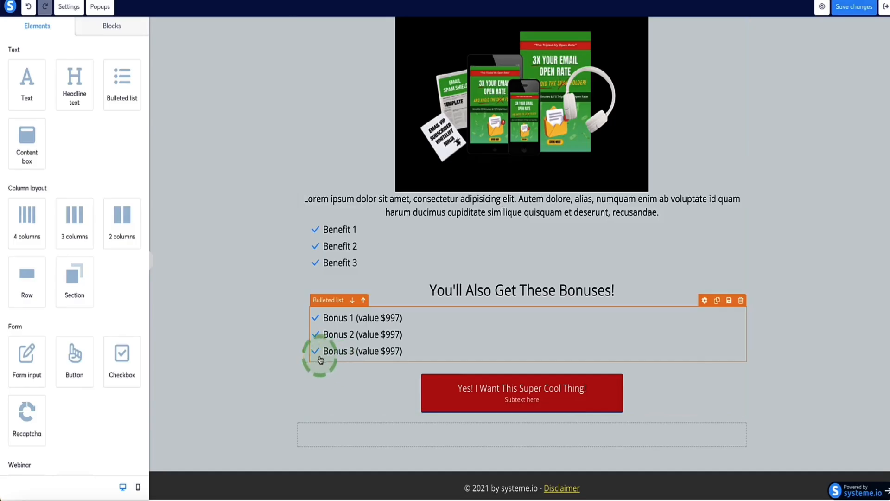
pyautogui.click(443, 394)
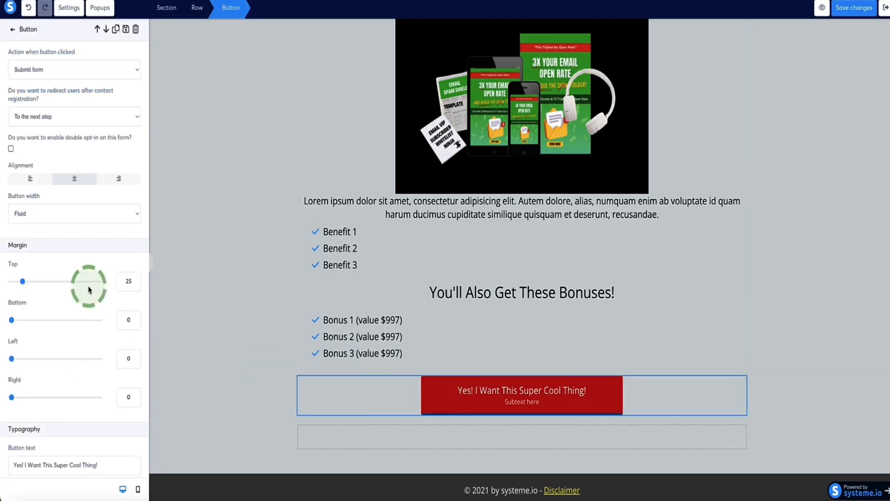
pyautogui.scroll(-10, 76, 285)
pyautogui.scroll(-7, 67, 327)
pyautogui.click(37, 352)
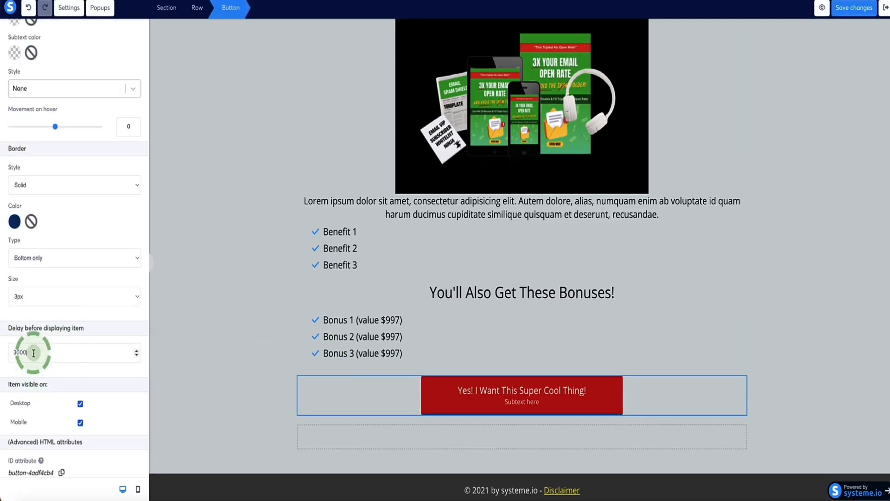
pyautogui.click(278, 312)
# Step: Set the delay before displaying the whole product offer row to 3000
pyautogui.scroll(2, 311, 304)
pyautogui.scroll(1, 312, 297)
pyautogui.scroll(-1, 321, 155)
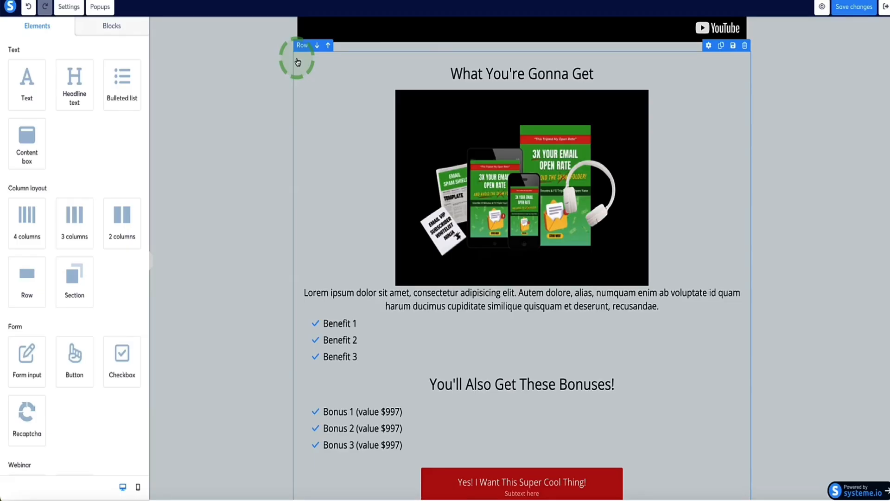
pyautogui.click(298, 62)
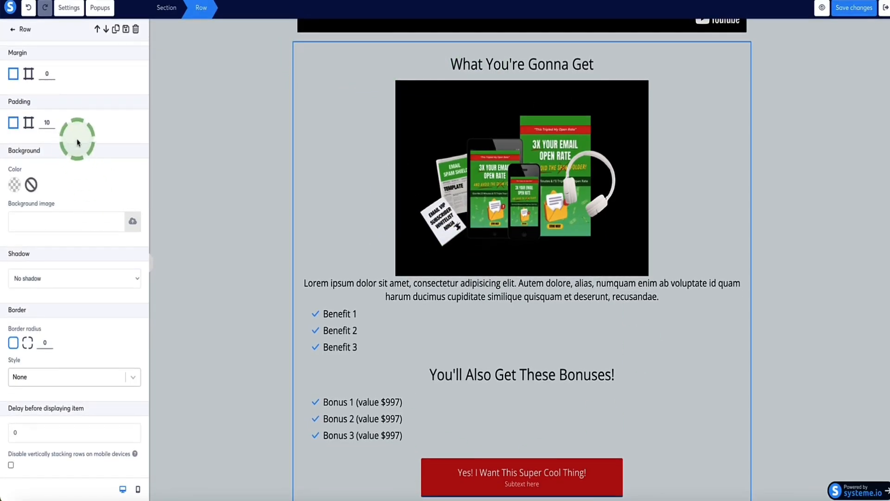
pyautogui.scroll(-3, 81, 137)
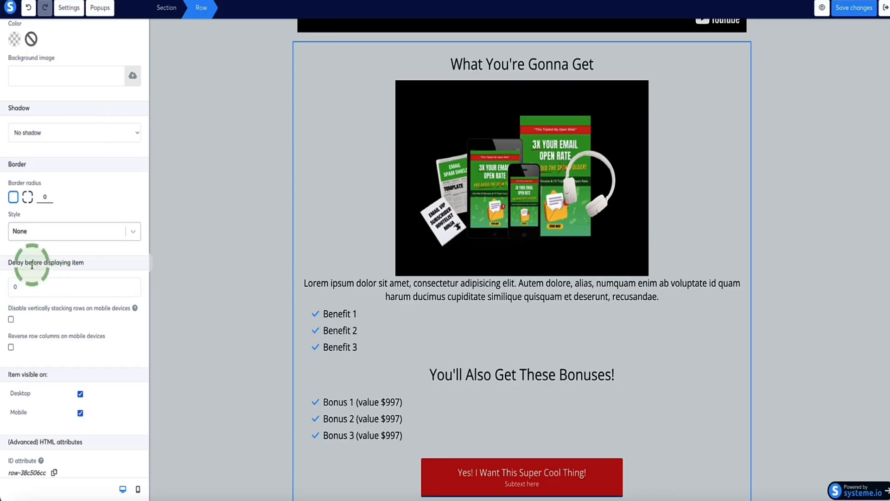
pyautogui.moveTo(8, 261); pyautogui.dragTo(90, 266)
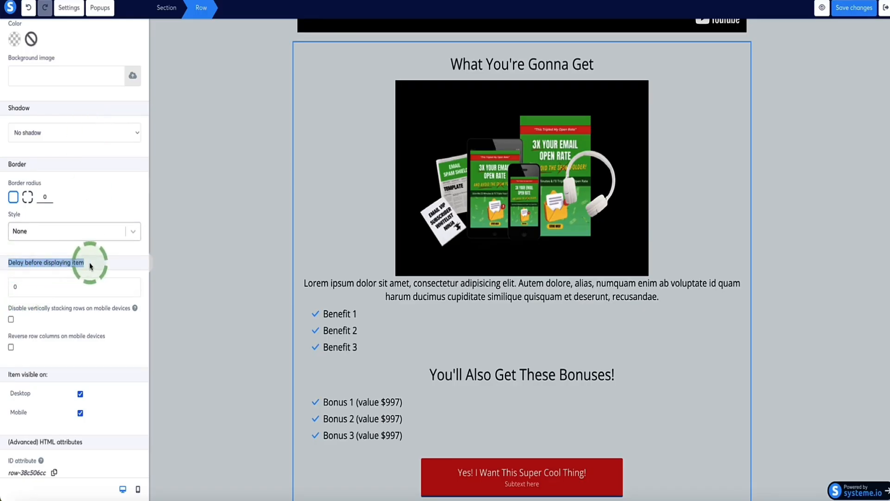
pyautogui.click(32, 288)
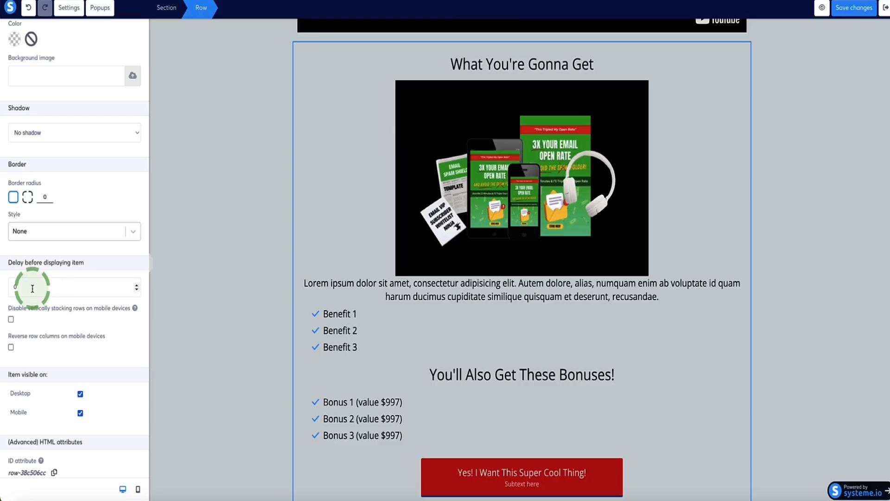
pyautogui.moveTo(33, 288); pyautogui.dragTo(4, 291)
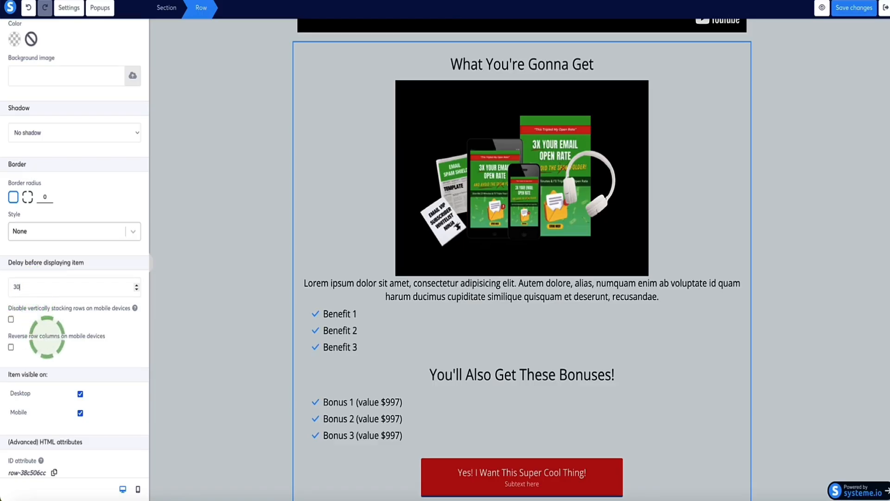
pyautogui.click(139, 316)
pyautogui.click(222, 297)
# Step: Review the page from the webinar video down to the offer and reopen the offer row's display delay setting
pyautogui.scroll(8, 218, 293)
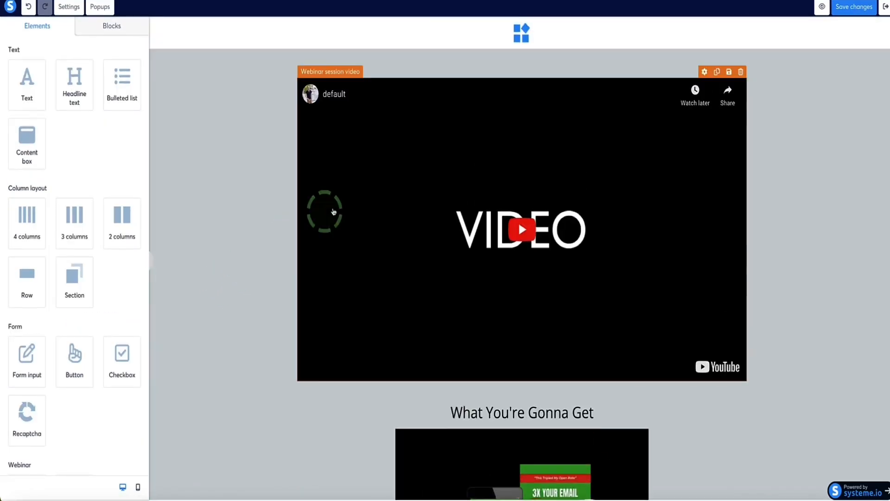
pyautogui.scroll(-9, 519, 213)
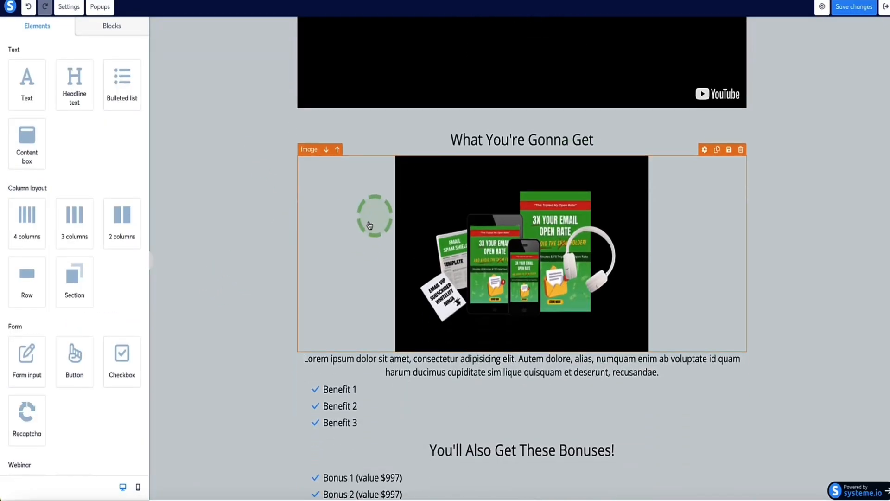
pyautogui.scroll(9, 431, 173)
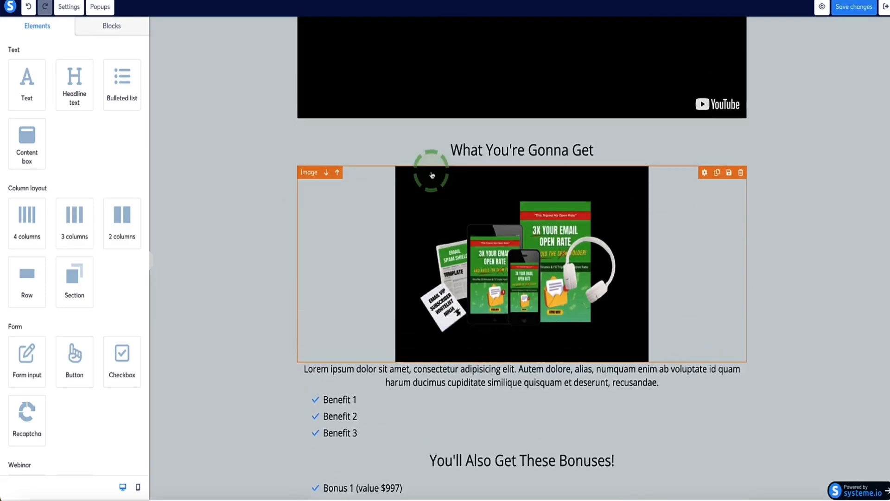
pyautogui.scroll(-6, 443, 145)
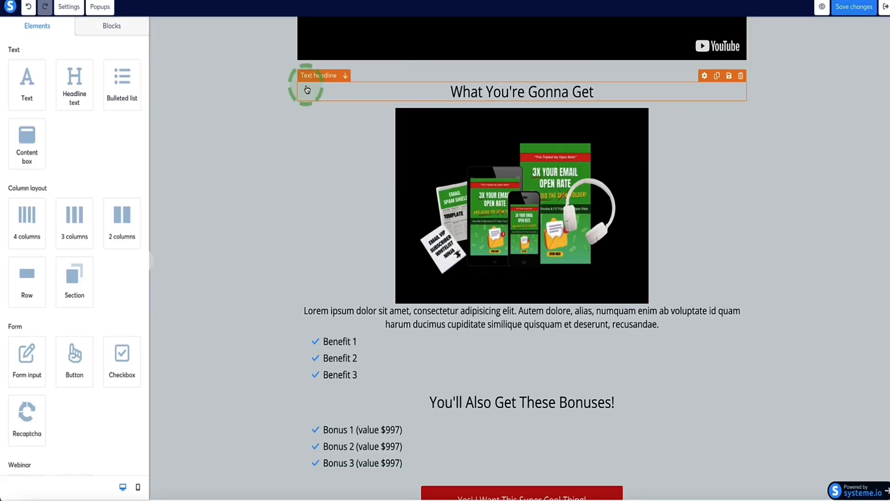
pyautogui.click(299, 80)
pyautogui.scroll(-5, 29, 255)
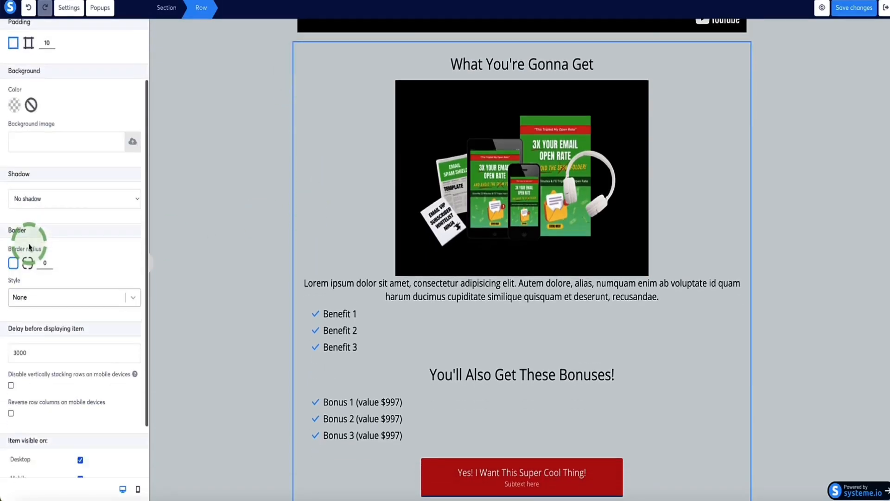
# Step: Set the offer row's delay before displaying to 10, preview the broadcast page through to the delayed offer, and exit the editor
pyautogui.moveTo(56, 288); pyautogui.dragTo(4, 290)
pyautogui.write('10')
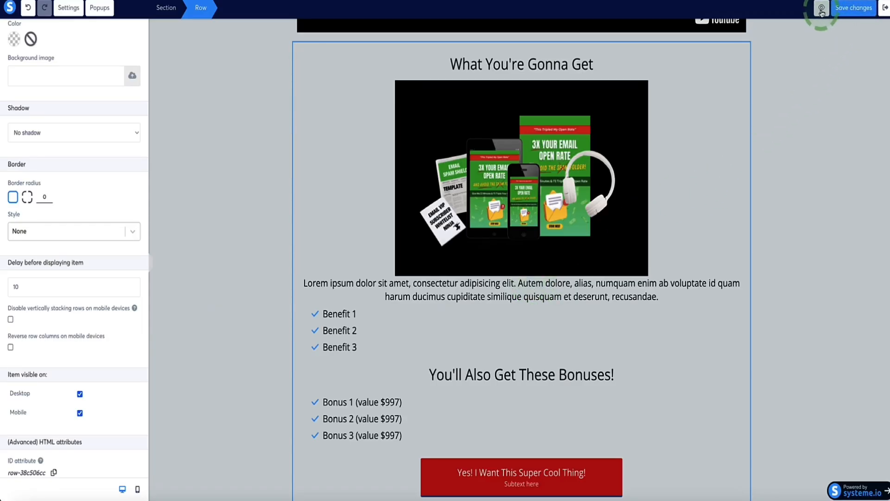
pyautogui.click(822, 8)
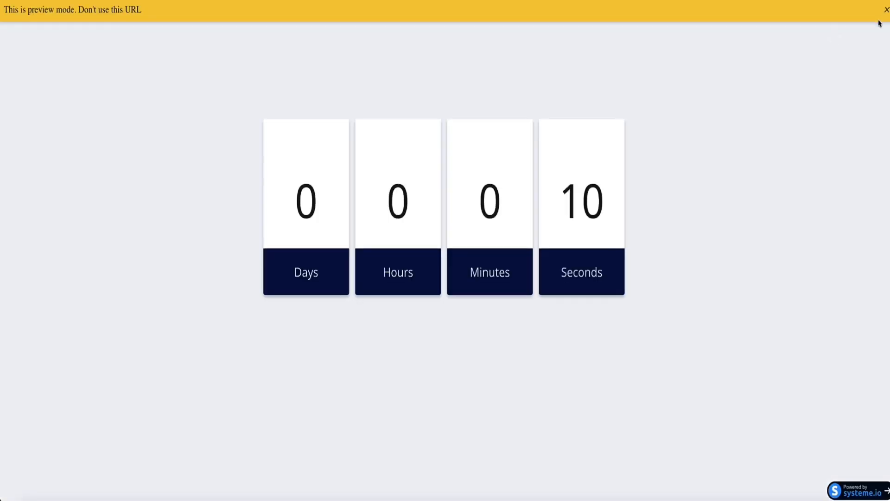
pyautogui.click(887, 11)
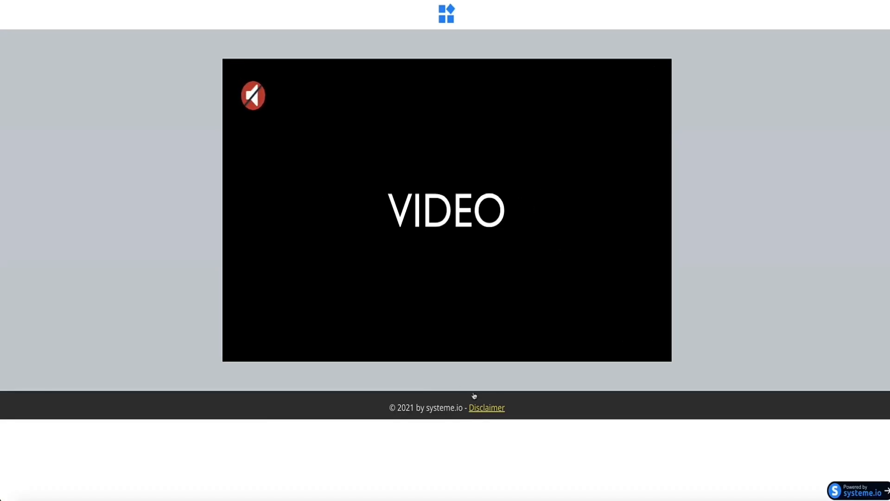
pyautogui.scroll(-6, 533, 367)
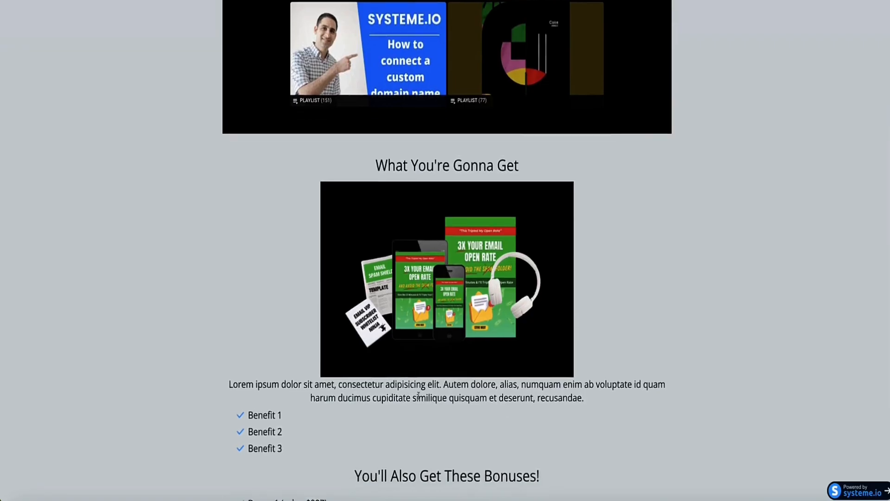
pyautogui.scroll(-2, 435, 289)
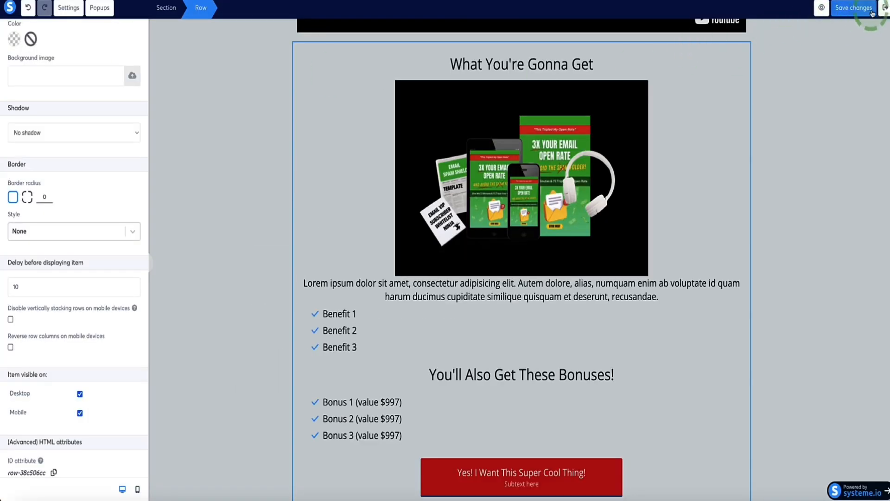
pyautogui.click(883, 7)
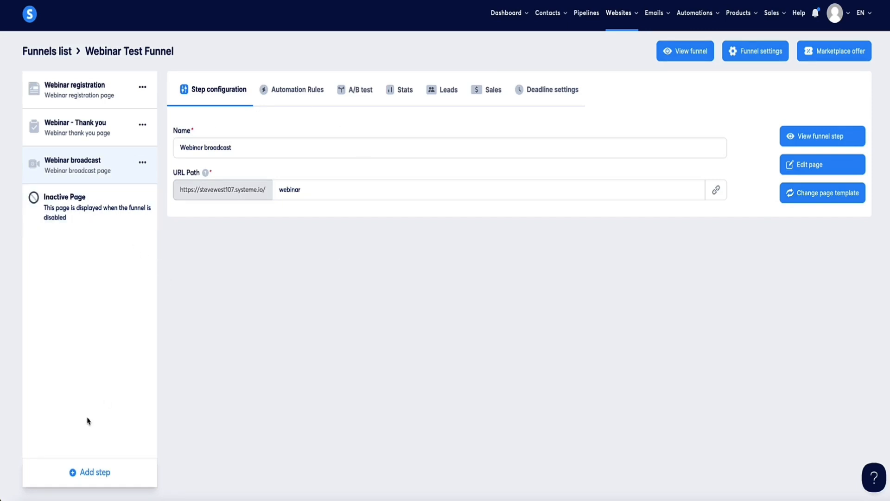
# Step: Add a funnel step named Checkout with the type Order form
pyautogui.click(101, 473)
pyautogui.click(350, 232)
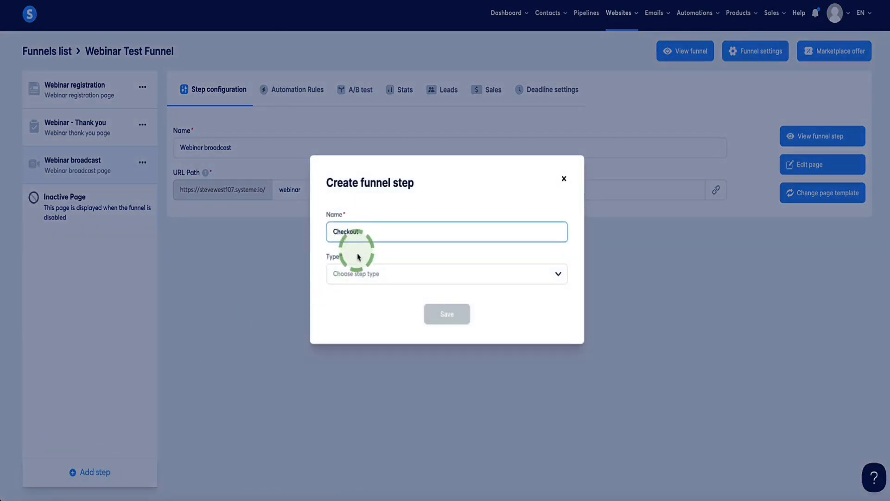
pyautogui.click(371, 274)
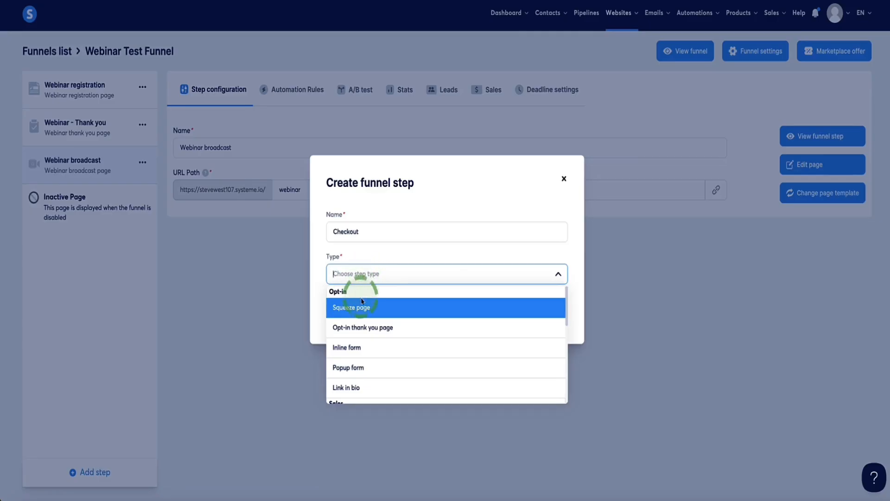
pyautogui.scroll(-3, 362, 299)
pyautogui.scroll(-1, 363, 306)
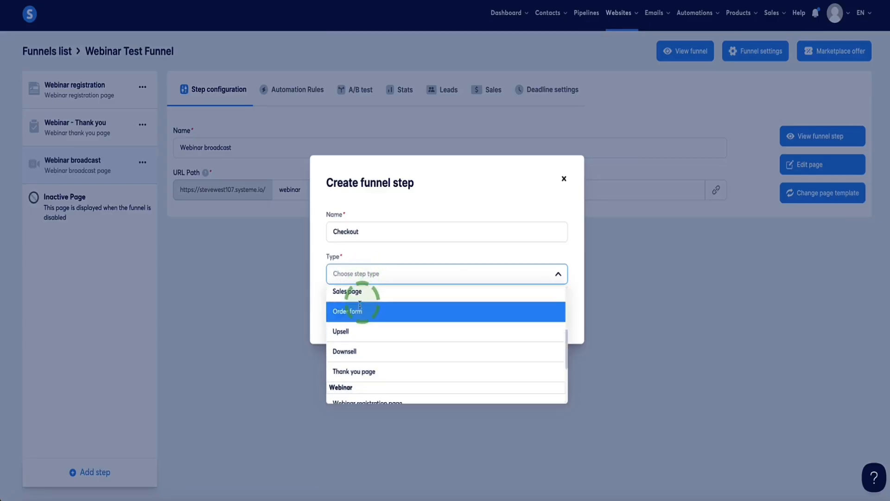
pyautogui.scroll(2, 359, 315)
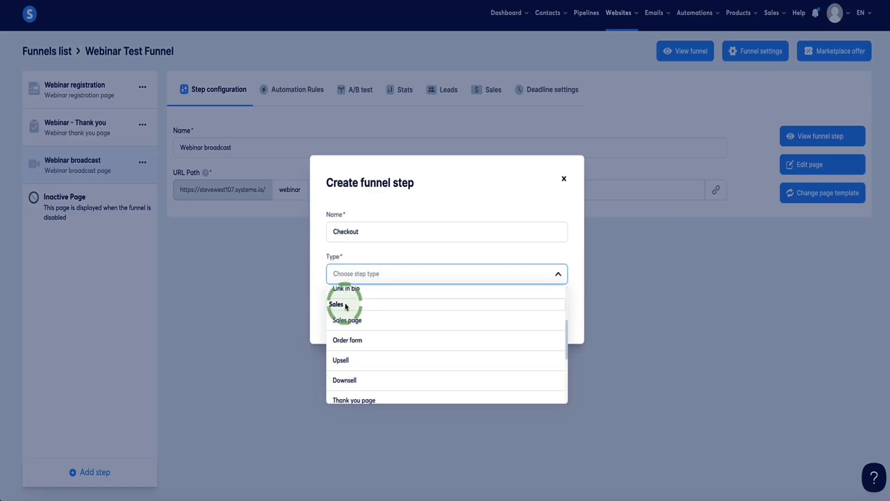
pyautogui.click(348, 328)
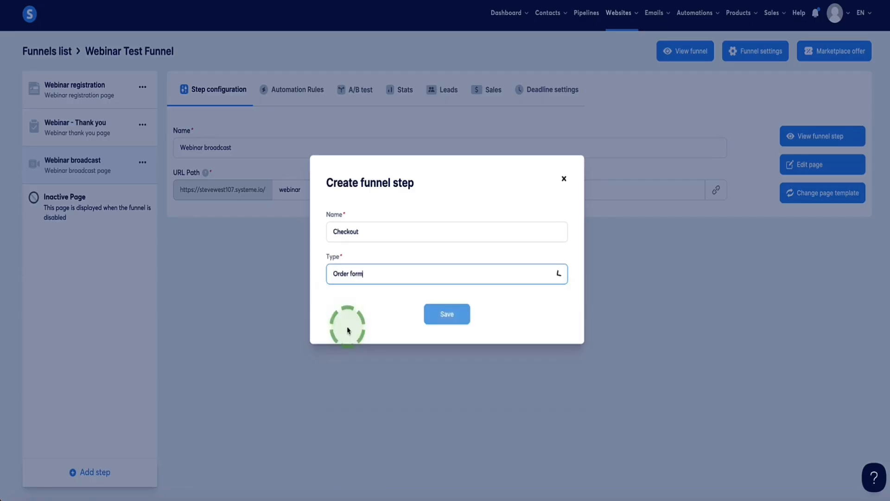
pyautogui.click(448, 315)
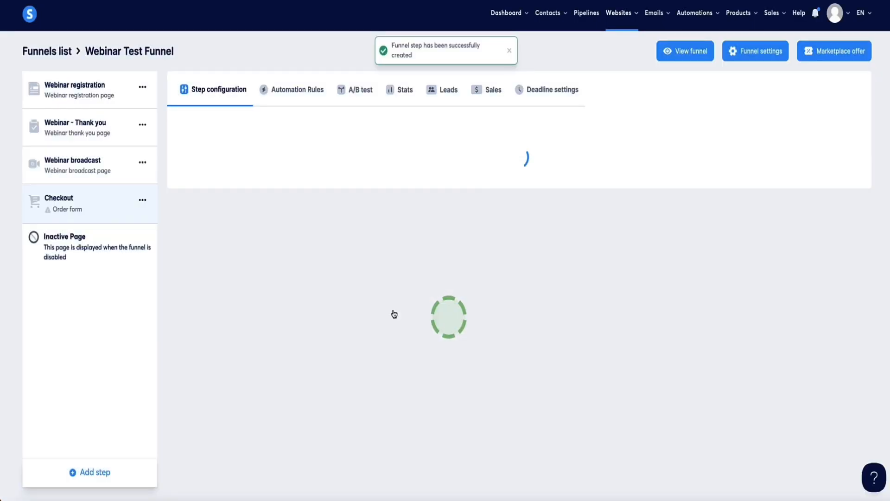
# Step: Browse the order form templates and apply the "Become a Top 1% Business Owner & Entrepreneur" template to the Checkout step
pyautogui.click(90, 208)
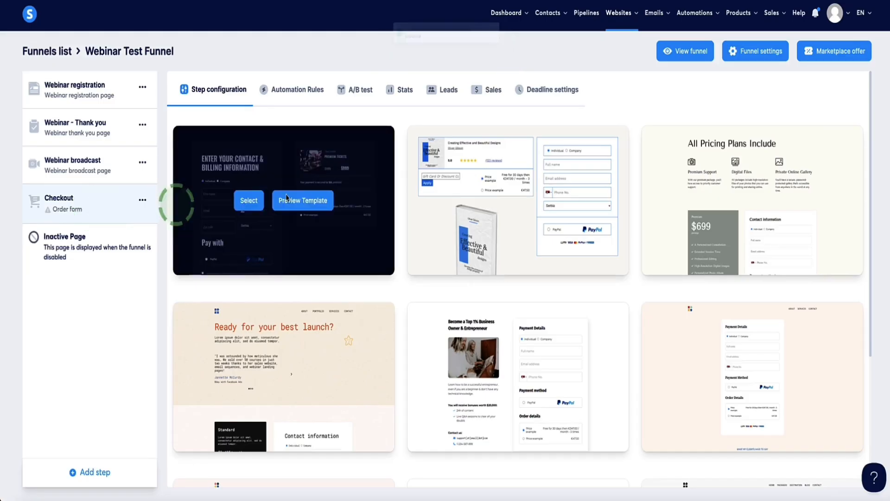
pyautogui.scroll(-4, 417, 208)
pyautogui.click(780, 458)
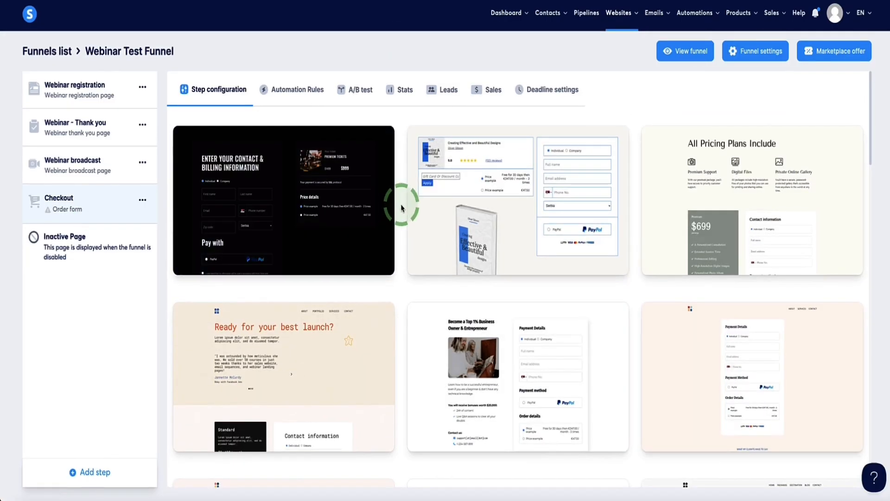
pyautogui.click(484, 377)
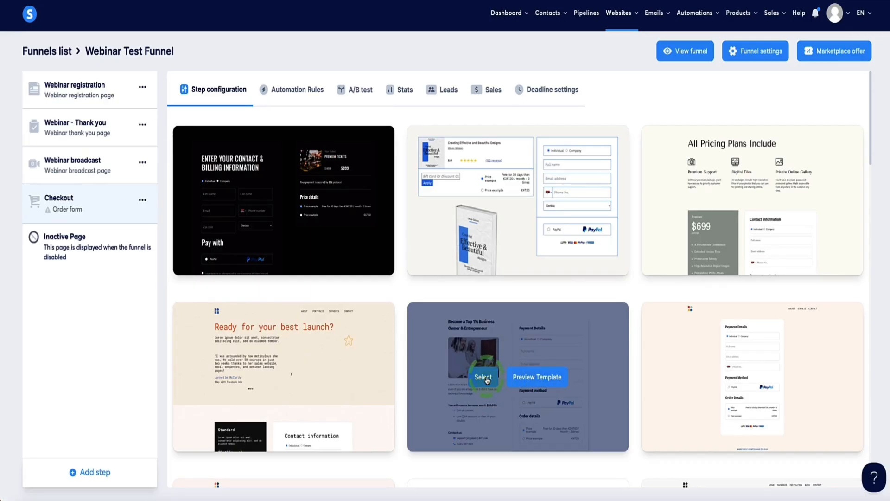
# Step: Set the Checkout step's URL path to checkout and save it
pyautogui.scroll(-1, 325, 241)
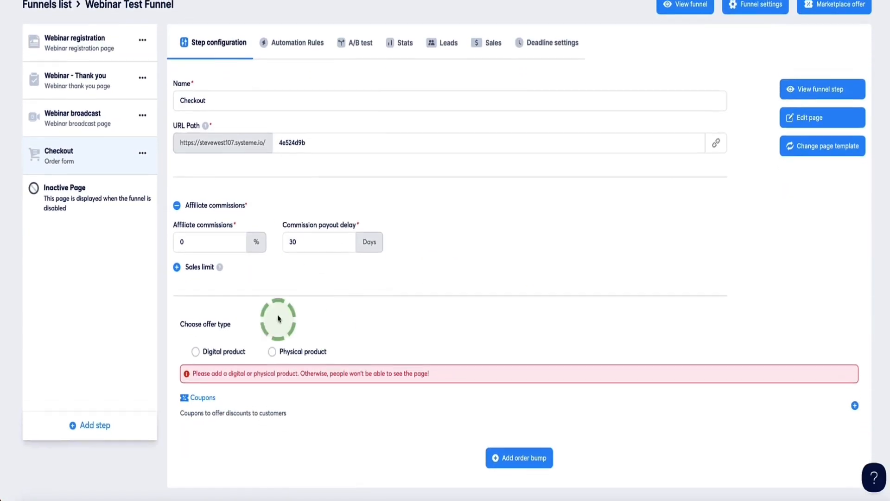
pyautogui.scroll(1, 354, 215)
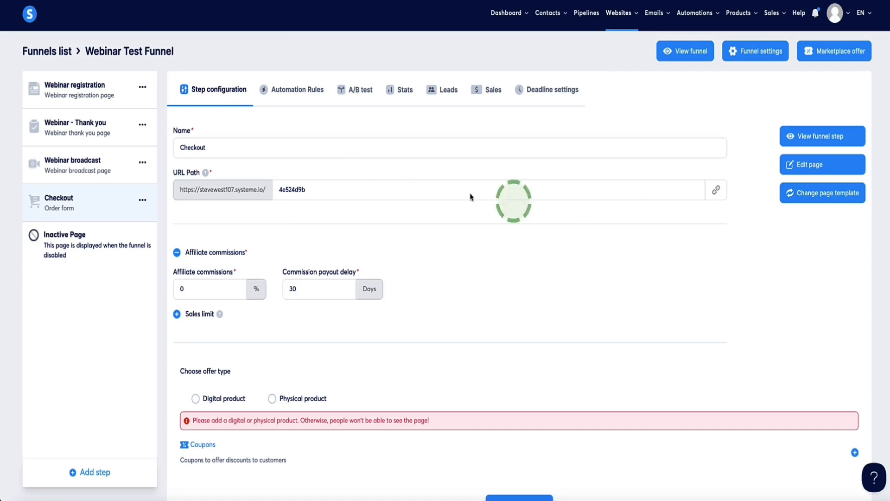
pyautogui.moveTo(313, 188); pyautogui.dragTo(265, 191)
pyautogui.write('check')
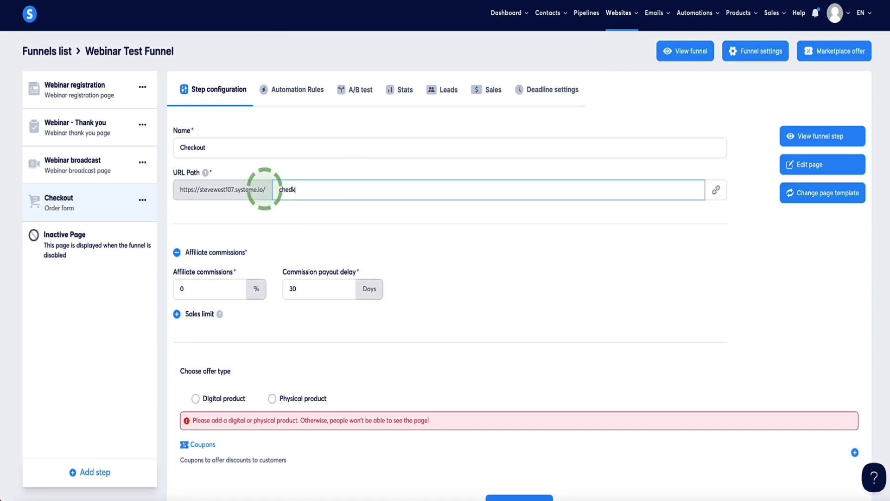
pyautogui.write('out')
pyautogui.click(714, 197)
# Step: Open the Checkout page in the editor, examine its product description and payment form, and exit the editor
pyautogui.click(813, 166)
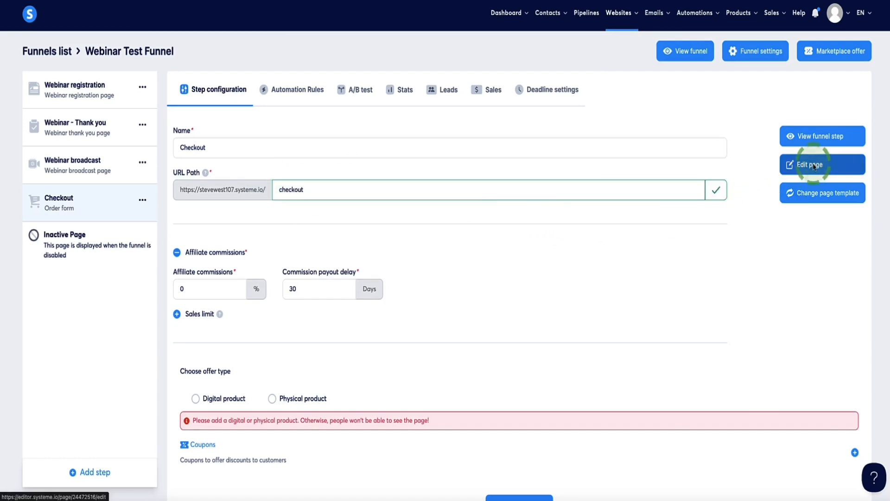
pyautogui.scroll(-3, 471, 198)
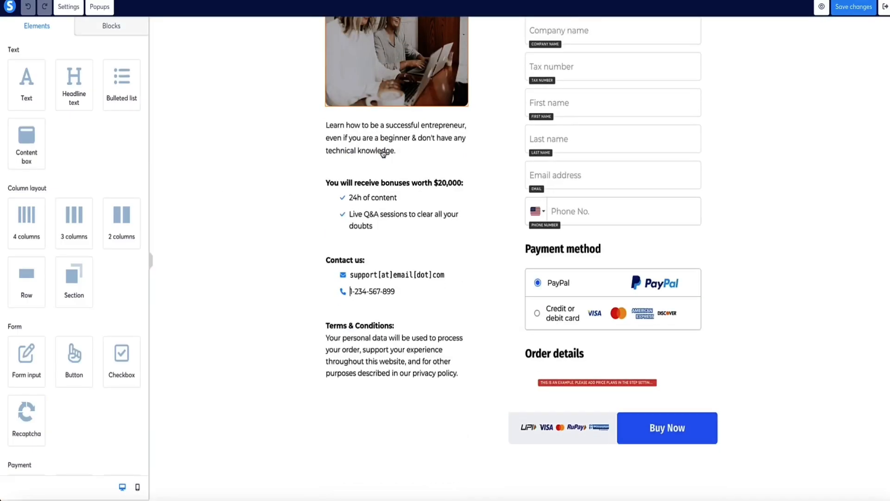
pyautogui.scroll(3, 473, 177)
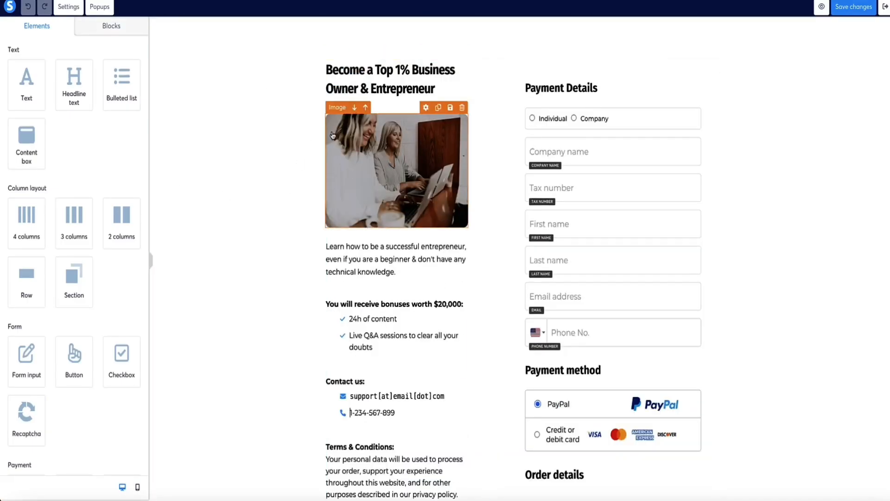
pyautogui.scroll(-3, 394, 277)
pyautogui.scroll(3, 392, 287)
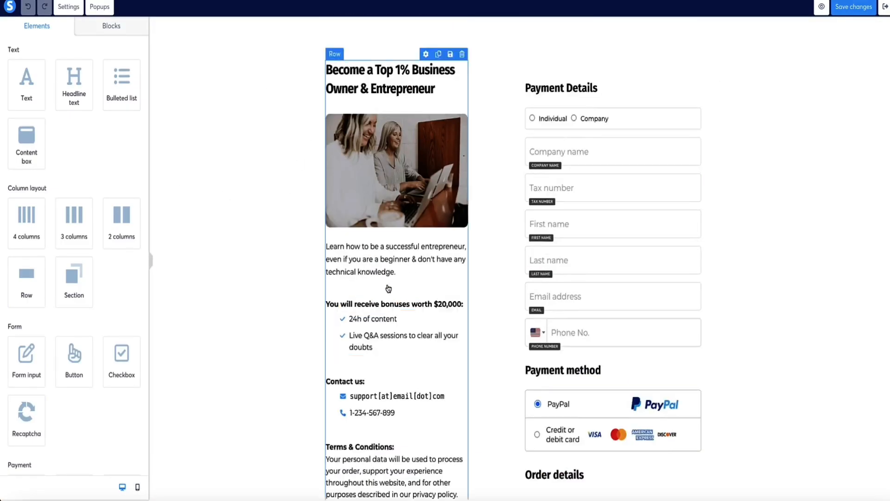
pyautogui.click(886, 7)
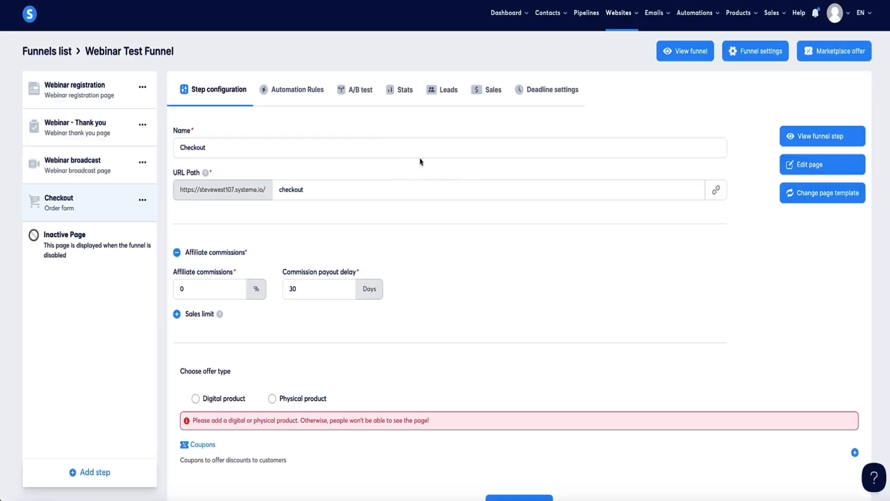
# Step: Set the Checkout step's offer type to Digital product
pyautogui.click(479, 179)
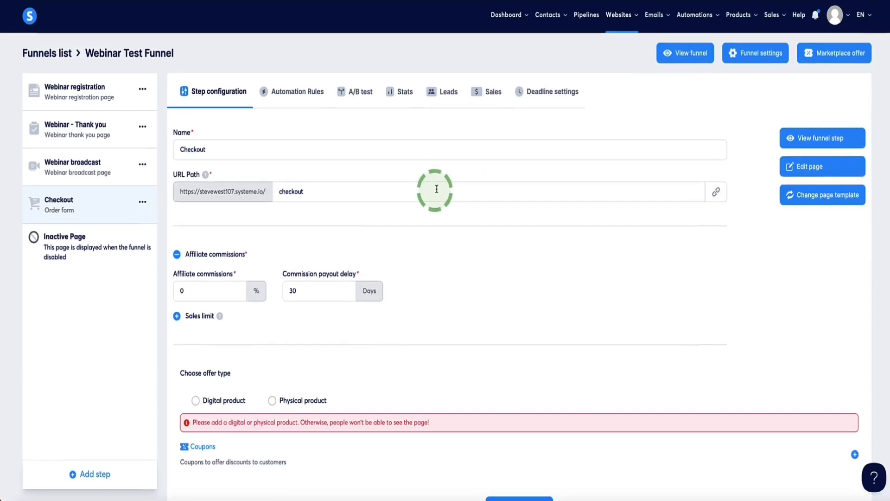
pyautogui.scroll(-1, 436, 186)
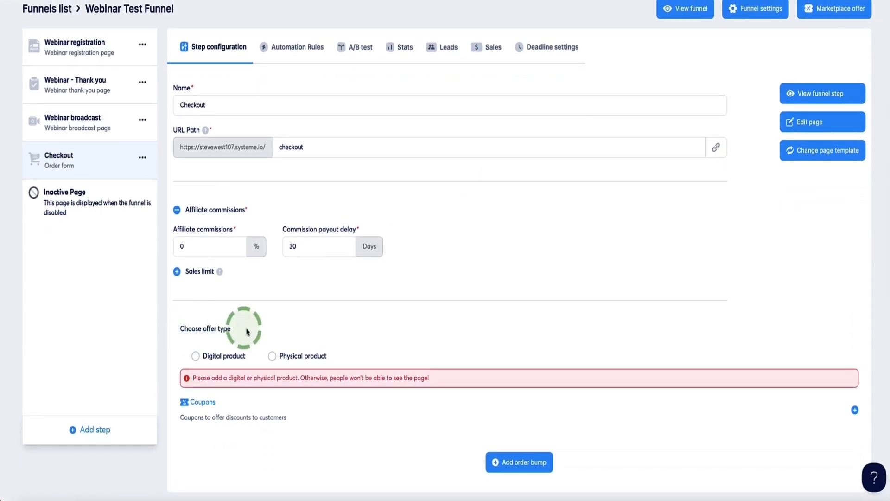
pyautogui.moveTo(232, 329); pyautogui.dragTo(179, 333)
pyautogui.click(179, 332)
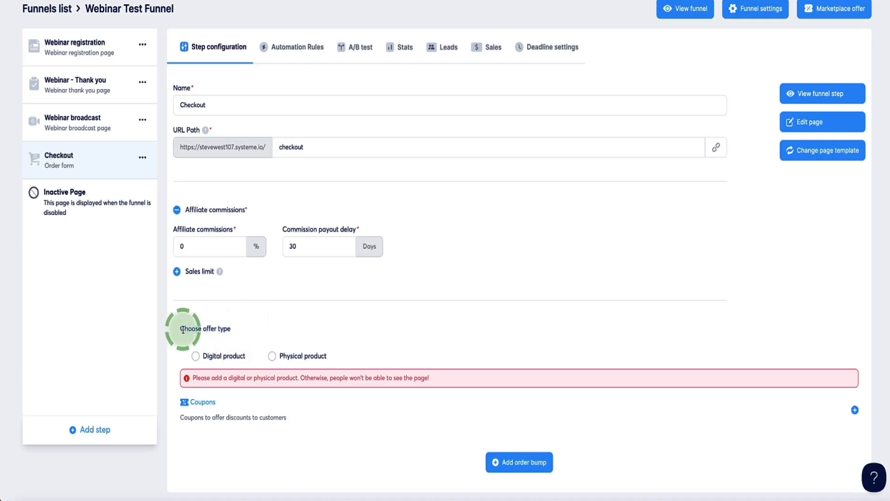
pyautogui.click(195, 355)
pyautogui.scroll(-4, 254, 324)
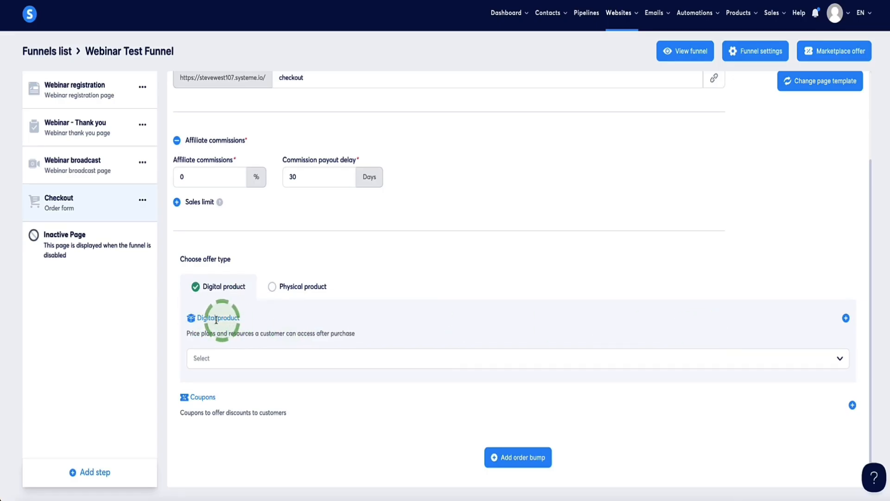
# Step: Create a new digital product for the order form and name it Fitness Course
pyautogui.click(847, 320)
pyautogui.scroll(-2, 793, 304)
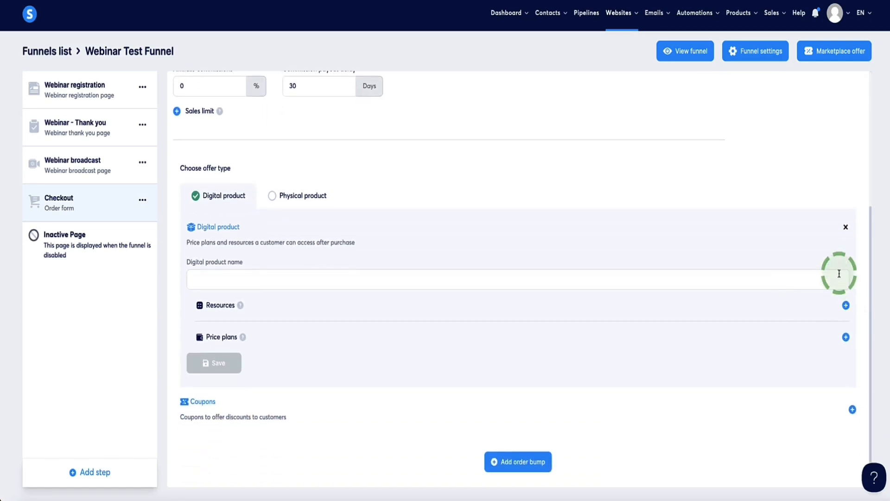
pyautogui.click(839, 275)
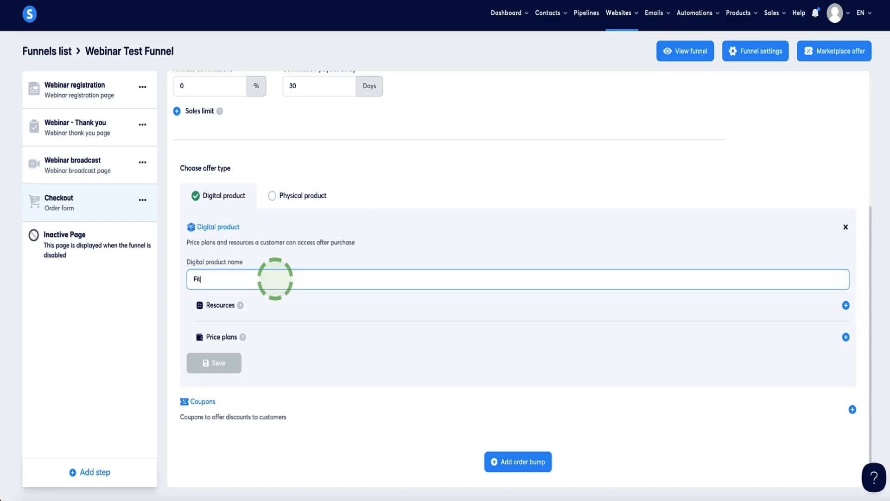
pyautogui.write('Fitness Course')
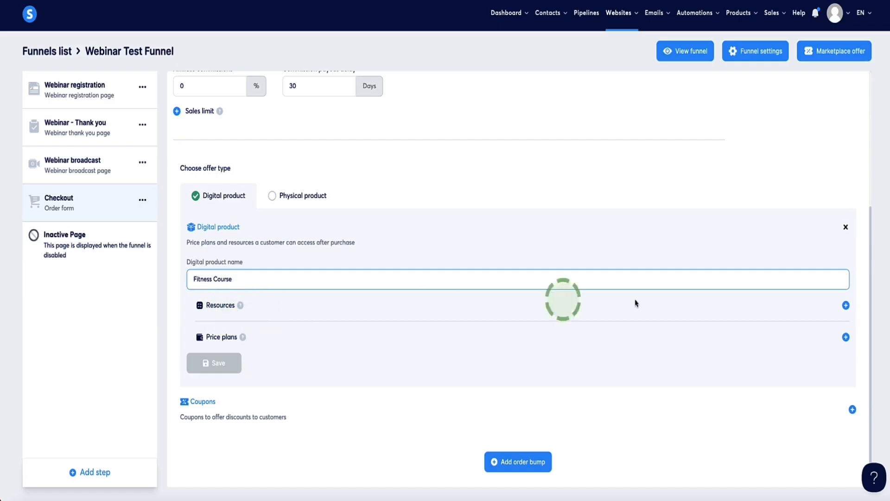
# Step: Add a resource of type Tags to the Fitness Course product
pyautogui.click(846, 305)
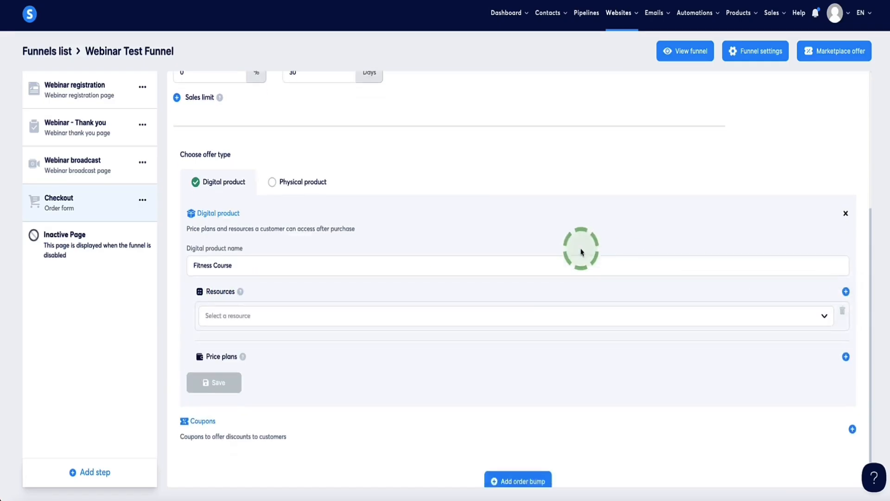
pyautogui.click(823, 291)
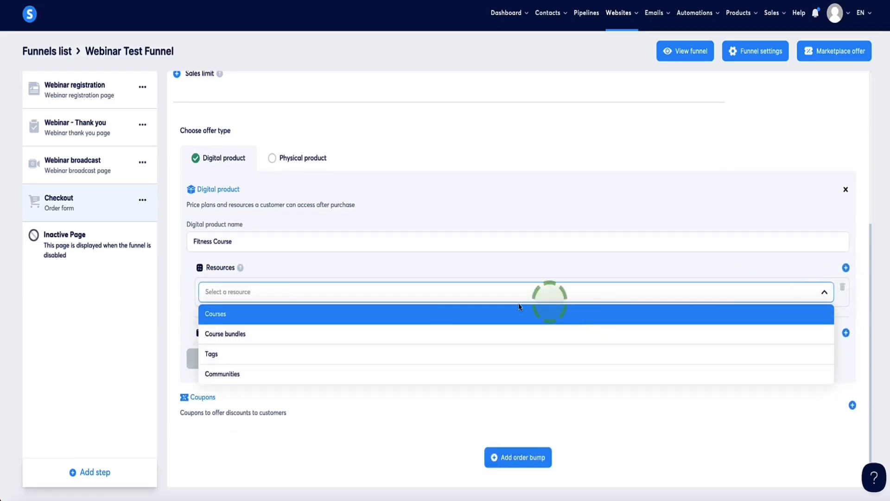
pyautogui.click(258, 356)
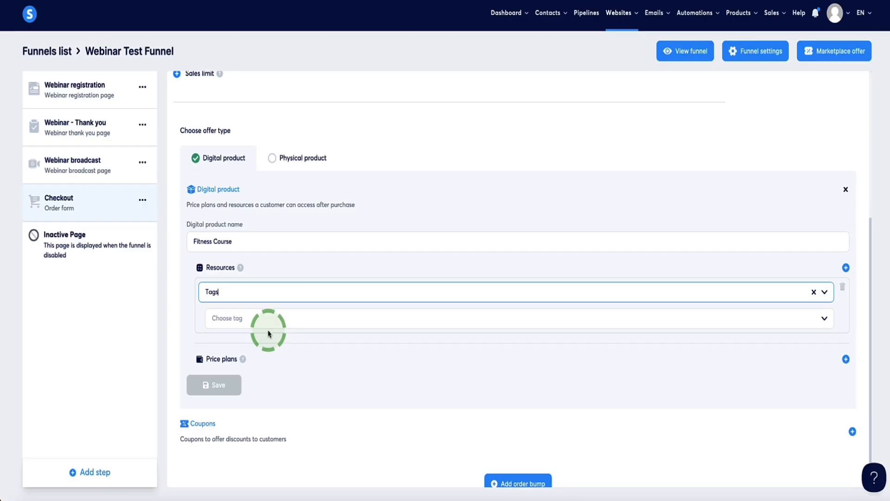
# Step: Create a new contact tag named Fitness product demo*** and save it
pyautogui.scroll(5, 272, 333)
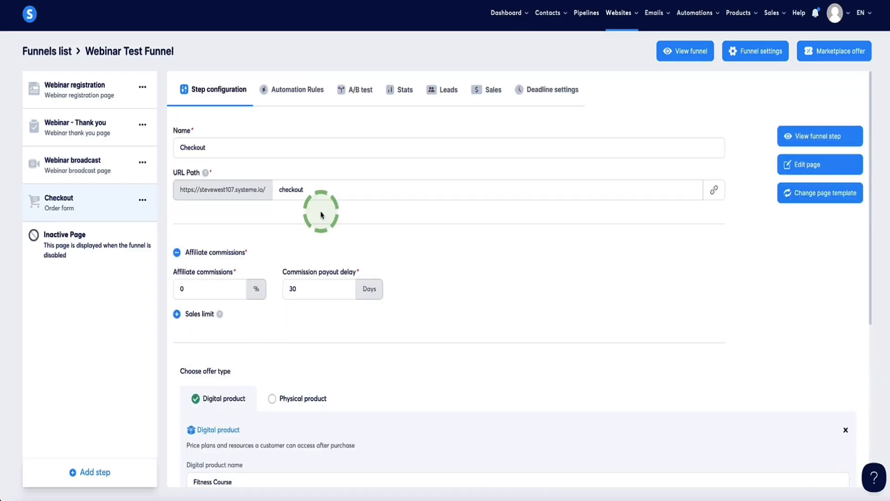
pyautogui.moveTo(547, 21)
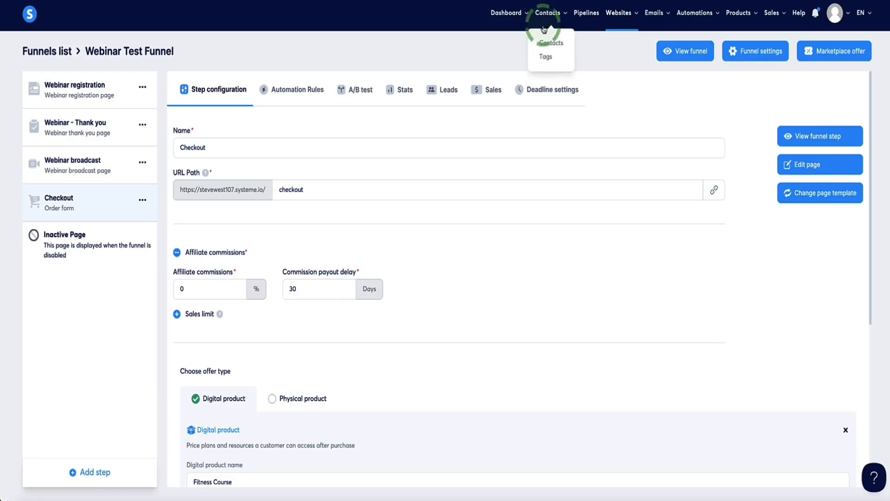
pyautogui.click(545, 58)
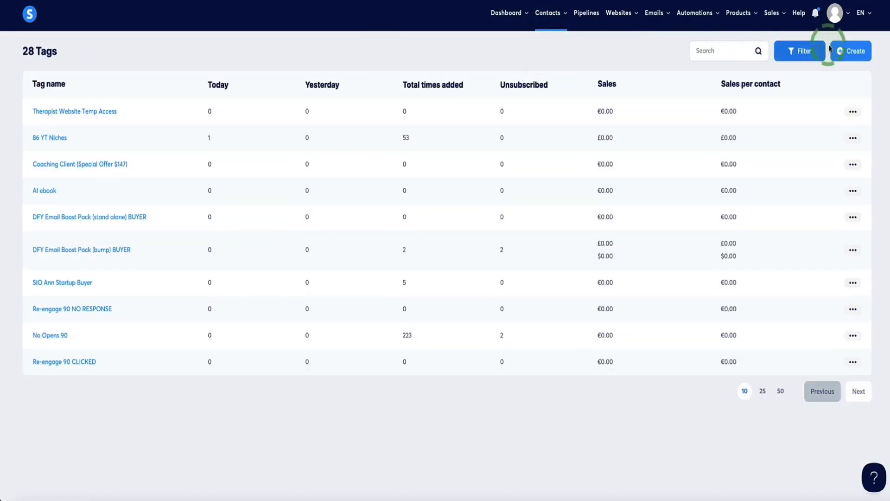
pyautogui.click(844, 51)
pyautogui.click(389, 258)
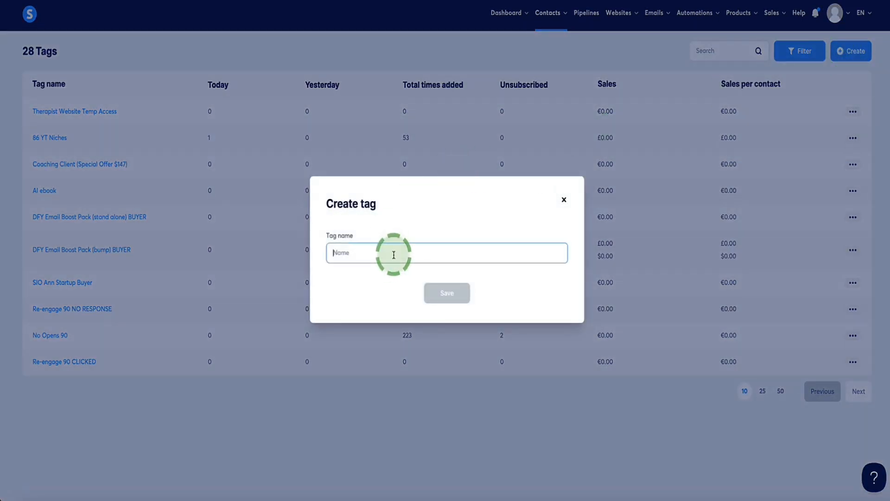
pyautogui.write('Fitness product demo')
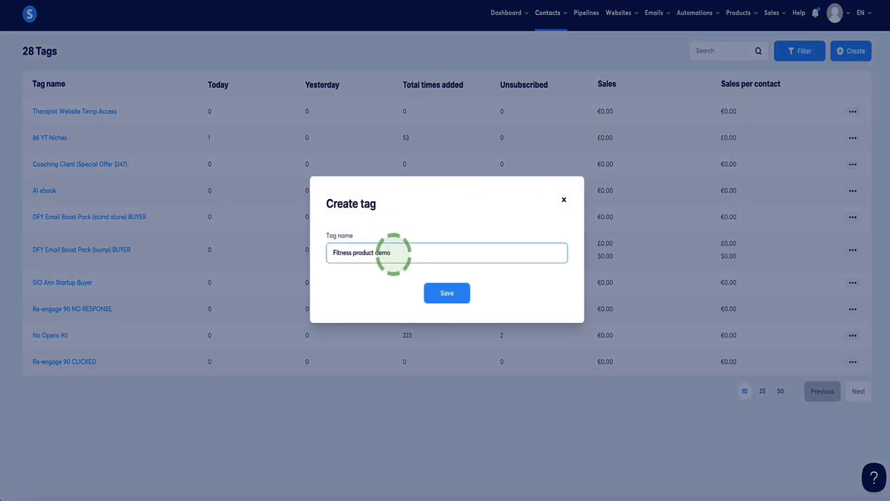
pyautogui.click(436, 290)
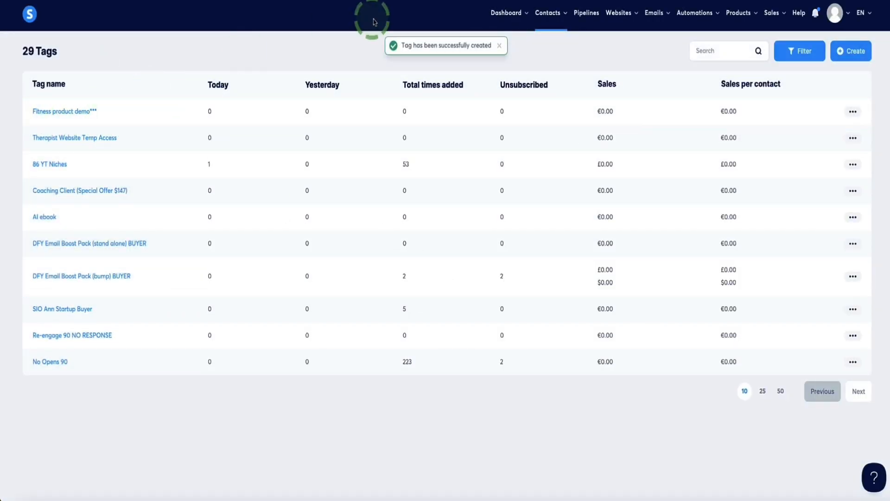
# Step: Reopen the Webinar Test Funnel's Checkout step and set its offer type to Digital product
pyautogui.moveTo(619, 14)
pyautogui.click(622, 56)
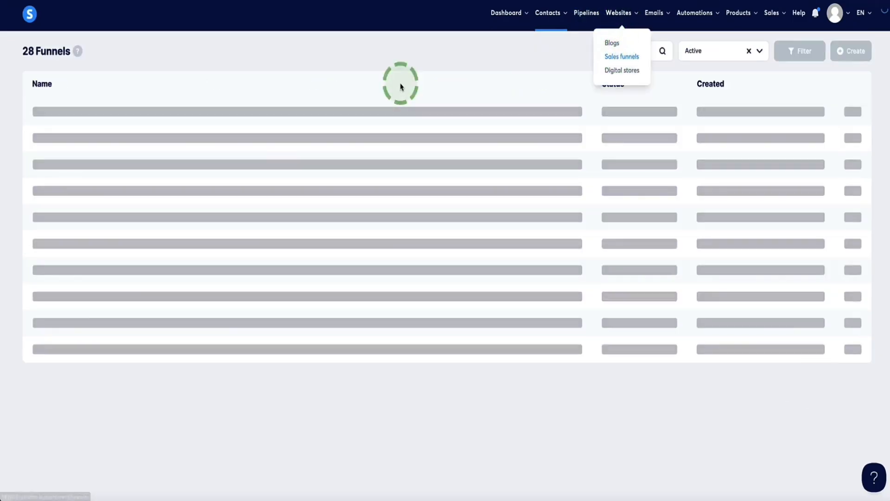
pyautogui.click(46, 112)
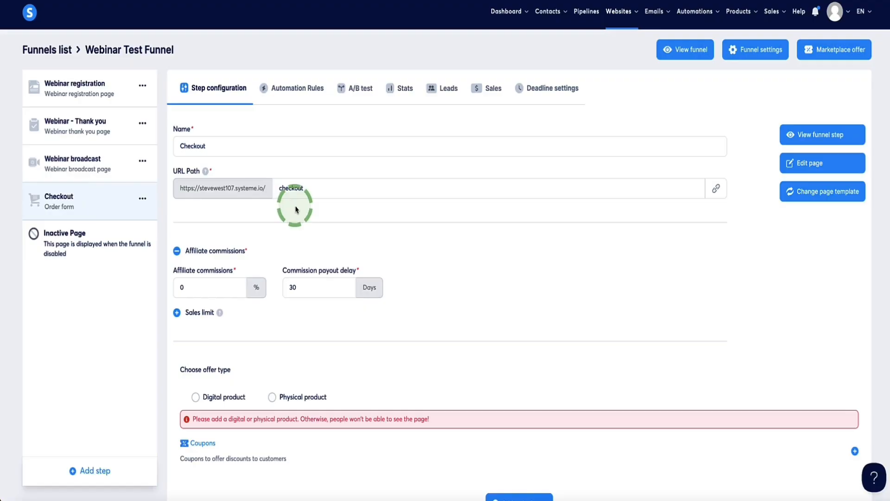
pyautogui.scroll(-1, 296, 209)
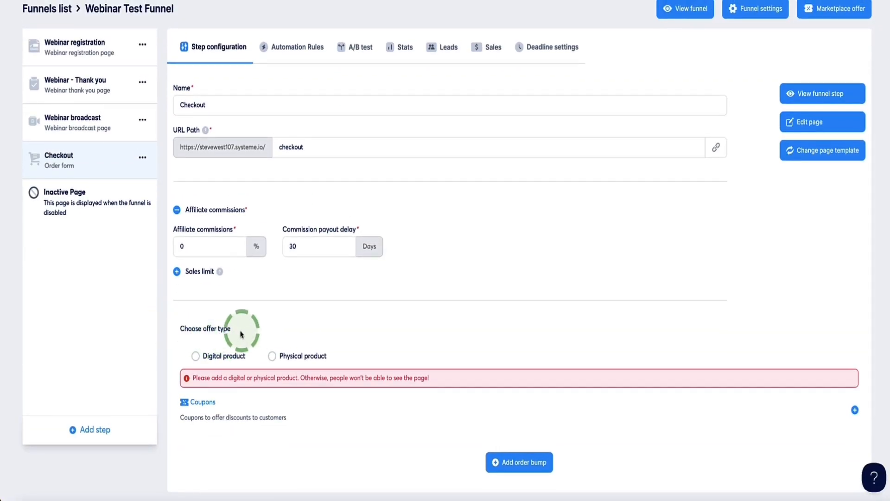
pyautogui.click(200, 355)
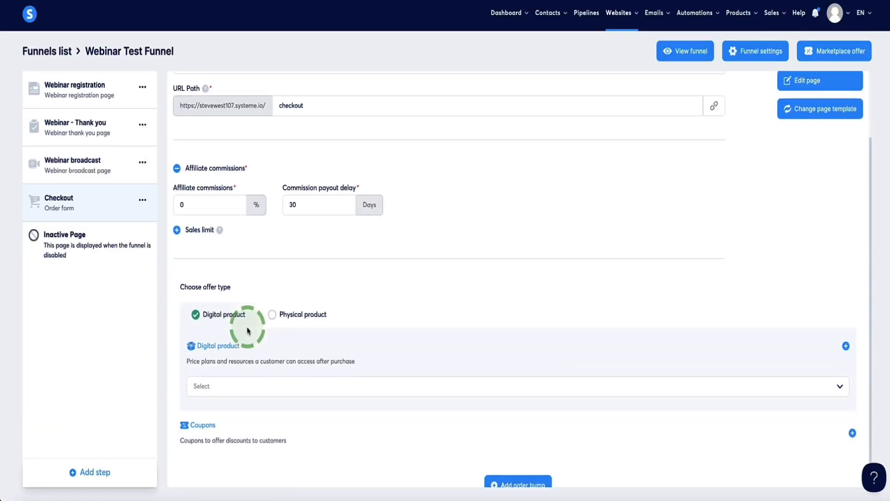
# Step: Look through the existing digital products available for the order form
pyautogui.scroll(-1, 241, 343)
pyautogui.click(237, 357)
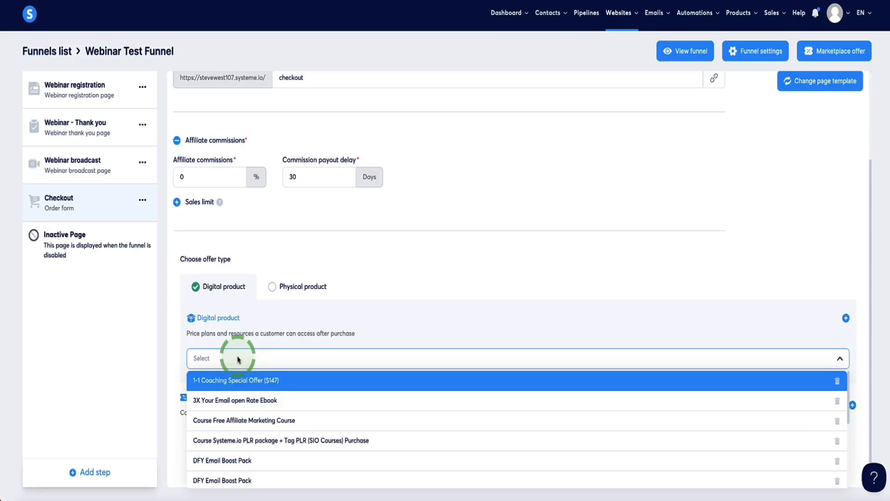
pyautogui.write('Fitness')
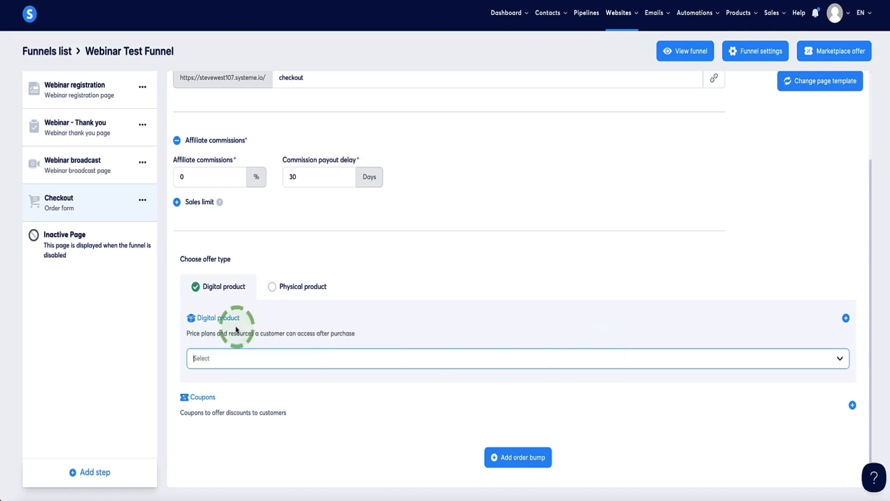
pyautogui.moveTo(242, 319); pyautogui.dragTo(201, 318)
pyautogui.click(217, 318)
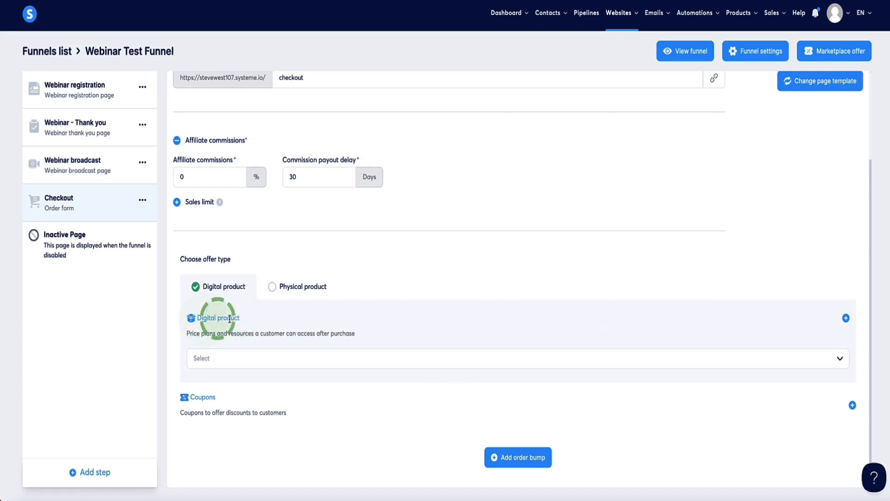
# Step: Create a new digital product for the Checkout order form and name it Fitness Course
pyautogui.click(845, 318)
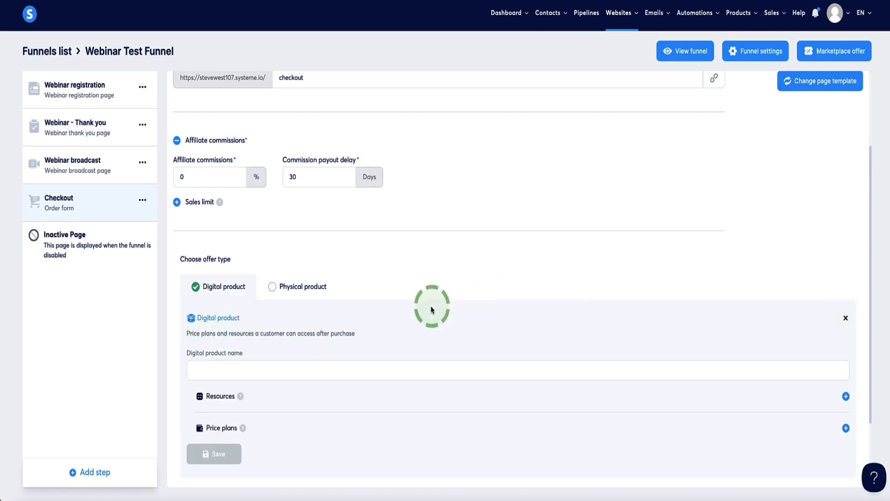
pyautogui.scroll(-1, 286, 335)
pyautogui.click(286, 335)
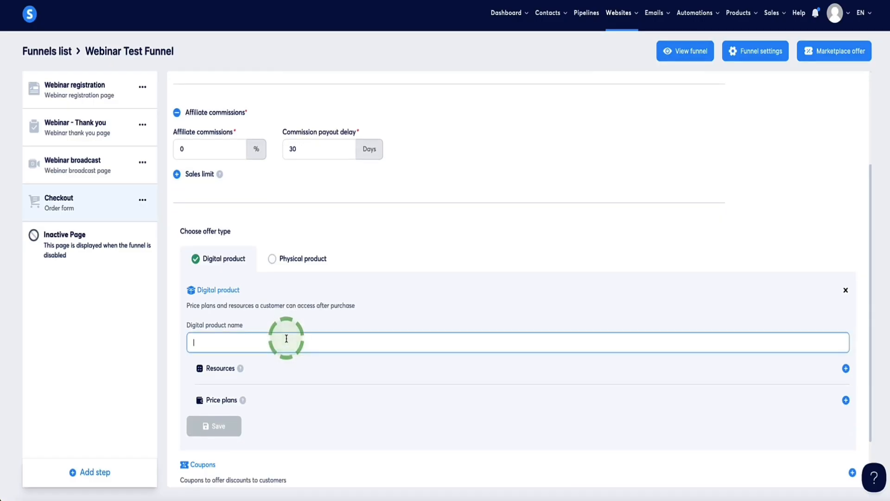
pyautogui.write('t')
pyautogui.press('Right')
pyautogui.press('Right')
pyautogui.press('Right')
pyautogui.write('s')
pyautogui.press('End')
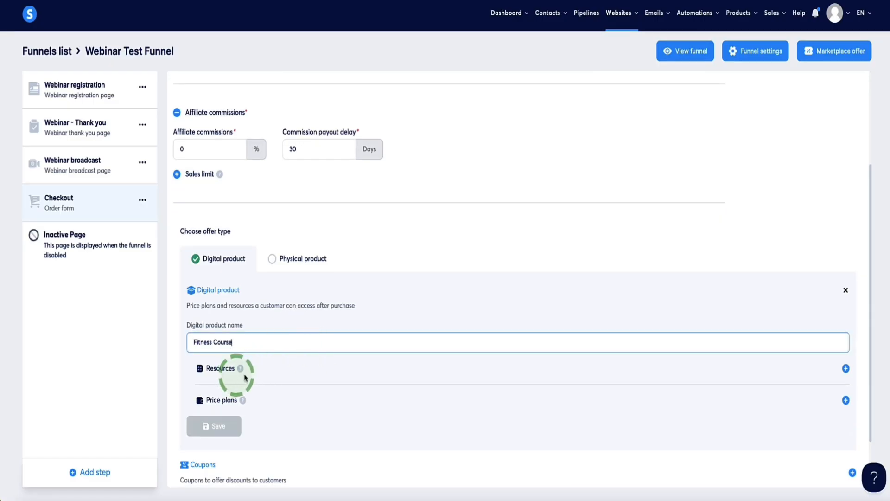
# Step: Add a resource to the Fitness Course product and set its type to Tags
pyautogui.click(845, 368)
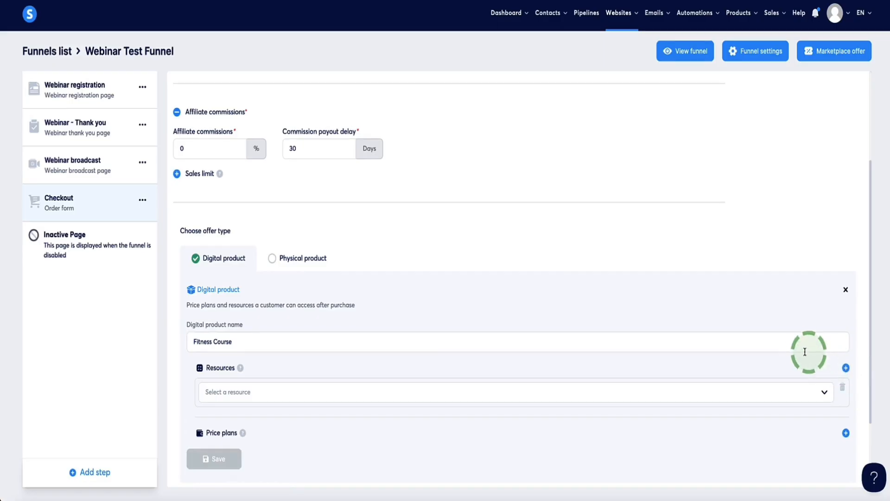
pyautogui.scroll(-2, 830, 366)
pyautogui.click(825, 312)
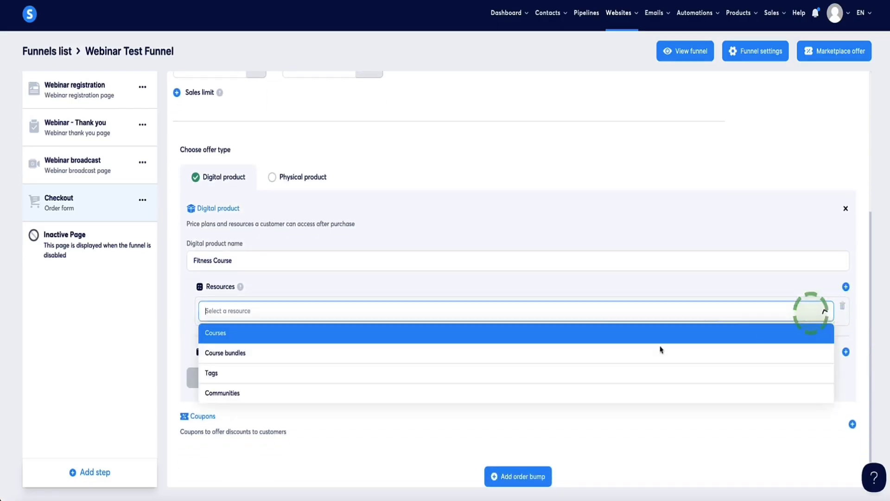
pyautogui.click(398, 381)
pyautogui.scroll(-1, 278, 288)
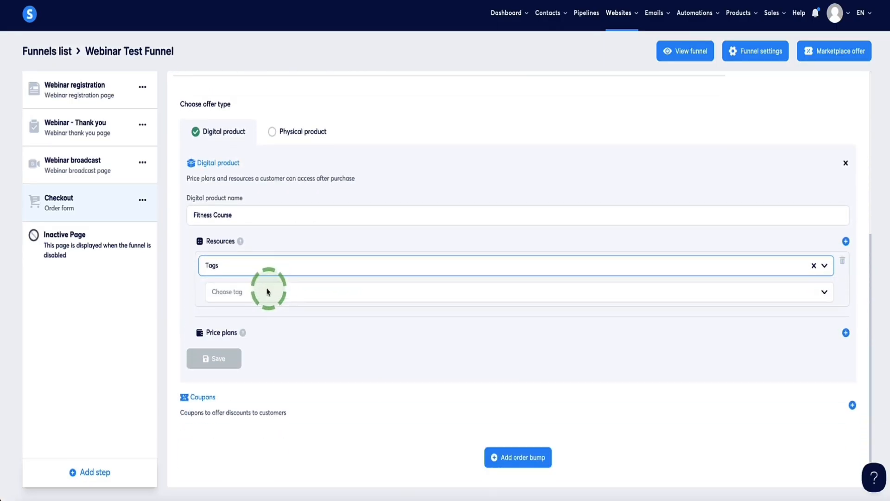
# Step: Rename the product Fitness Course*** and assign the Fitness product demo*** tag to its tag resource
pyautogui.click(820, 292)
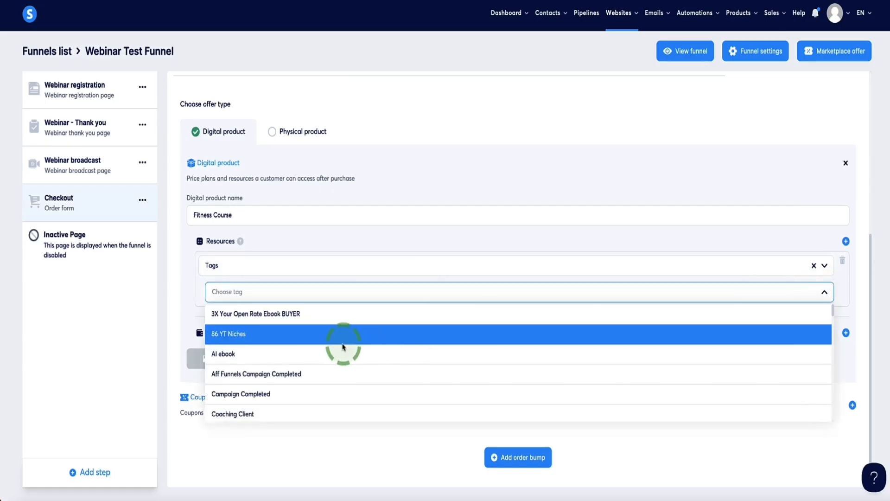
pyautogui.scroll(-5, 341, 346)
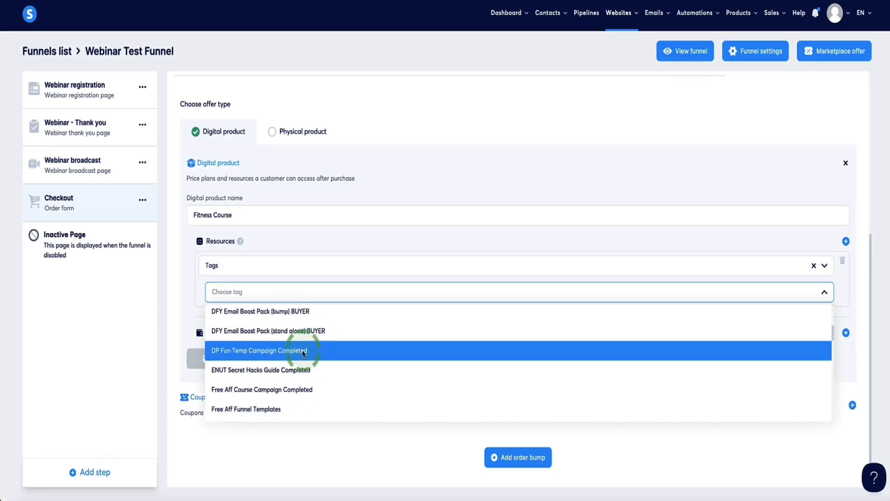
pyautogui.scroll(-7, 303, 353)
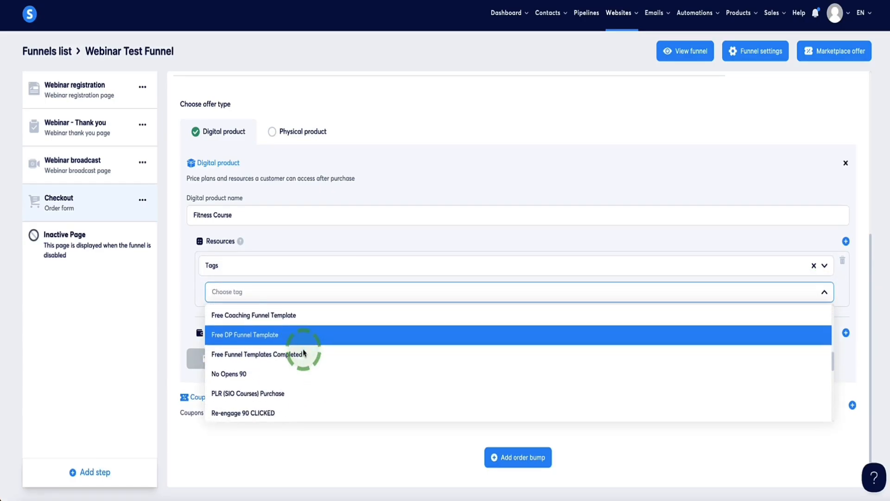
pyautogui.scroll(-4, 304, 352)
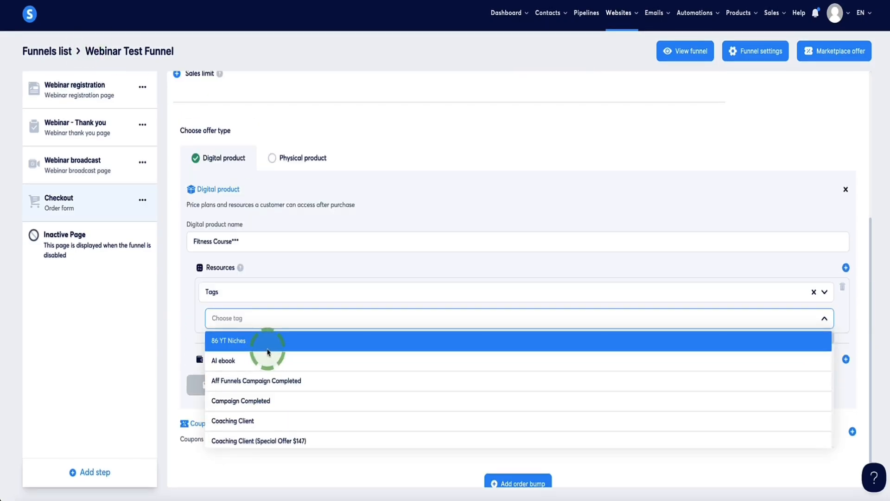
pyautogui.scroll(-5, 264, 355)
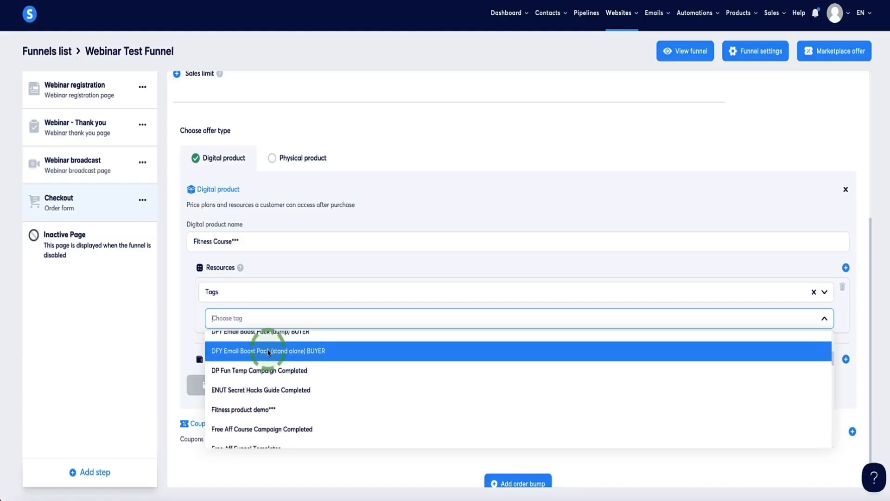
pyautogui.click(241, 373)
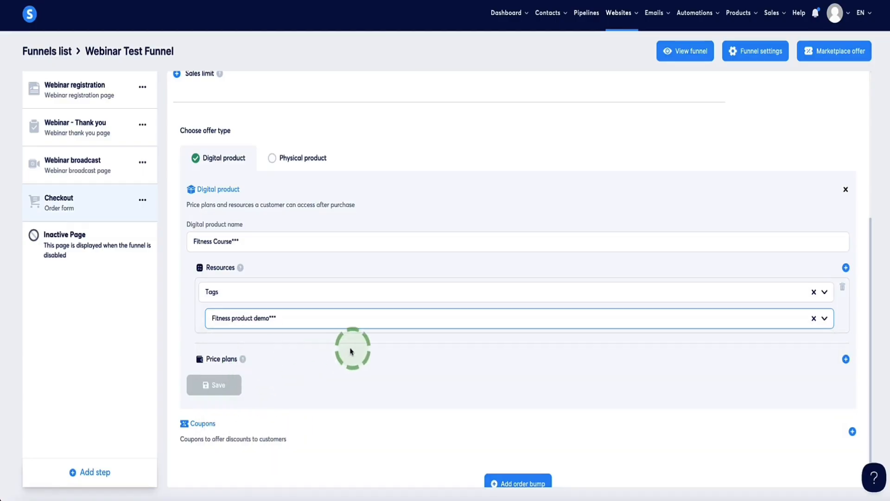
# Step: Add a second resource to the Fitness Course*** product and set its type to Courses
pyautogui.click(846, 268)
pyautogui.scroll(-1, 593, 278)
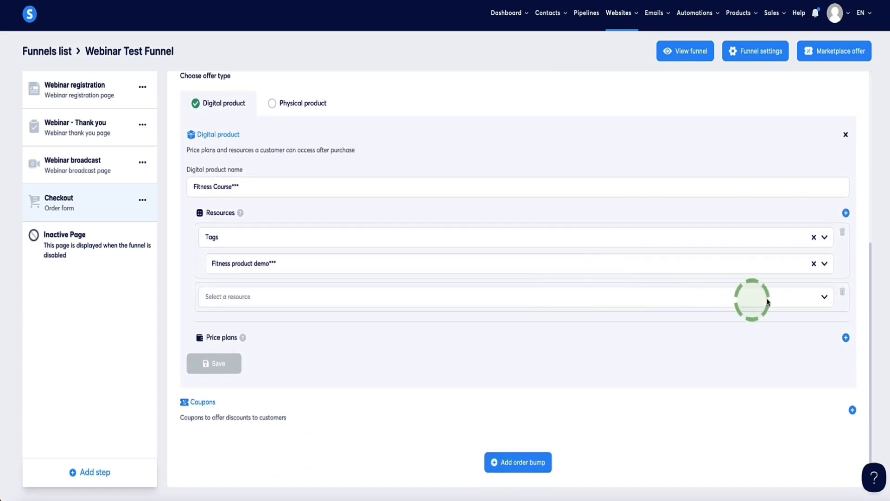
pyautogui.click(826, 298)
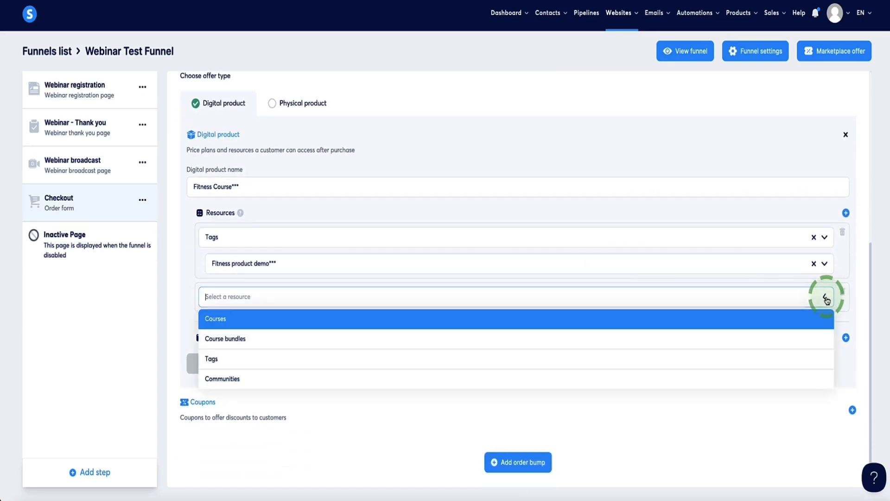
pyautogui.click(213, 320)
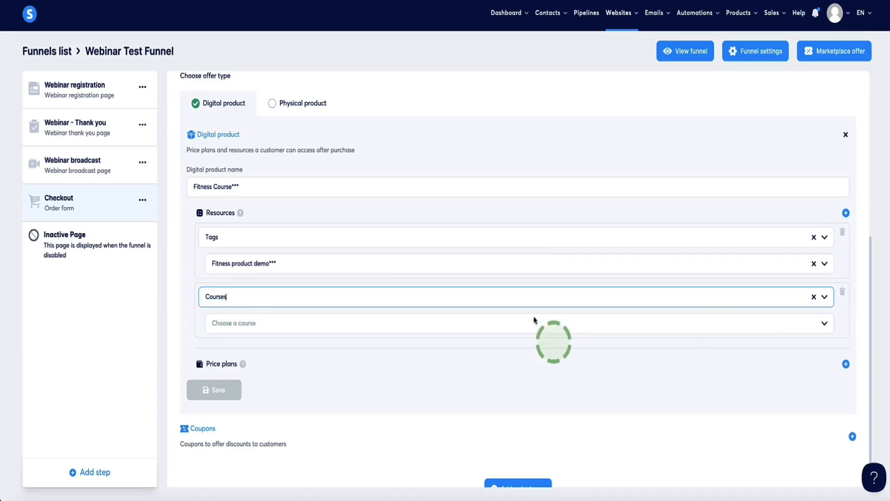
pyautogui.moveTo(737, 20)
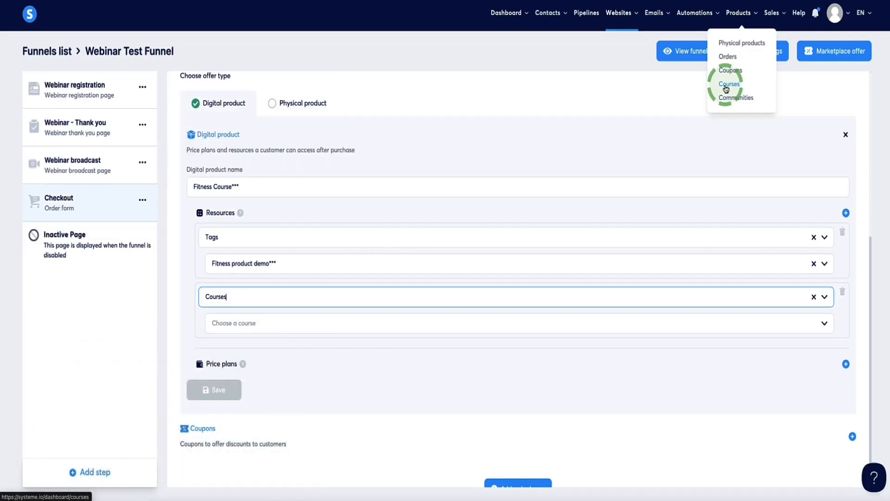
# Step: Assign the Membership Site Demo course to the course resource with Full access
pyautogui.click(819, 324)
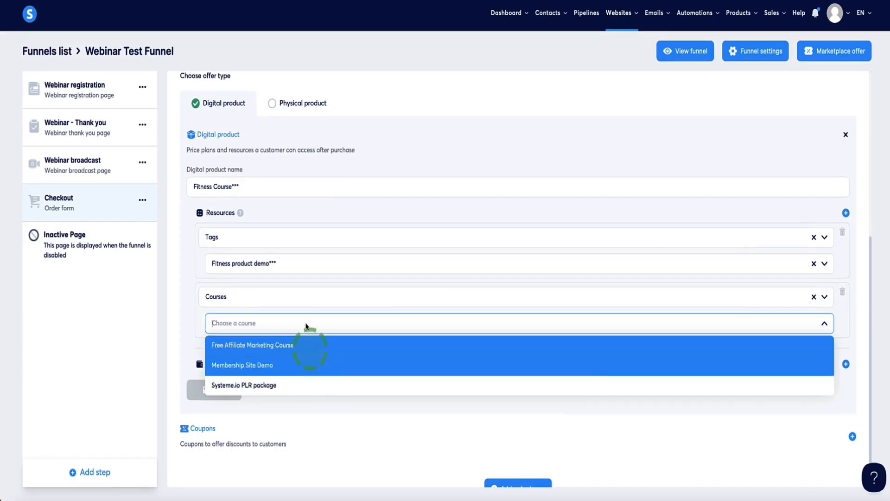
pyautogui.click(248, 365)
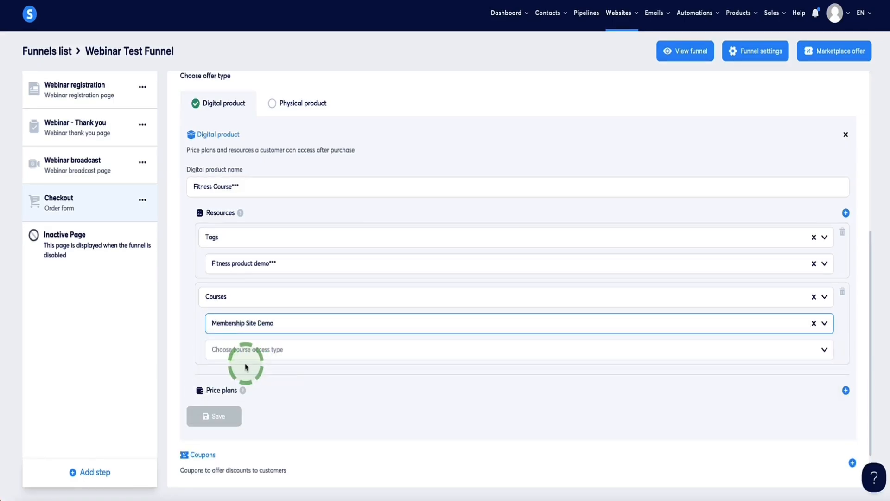
pyautogui.click(824, 349)
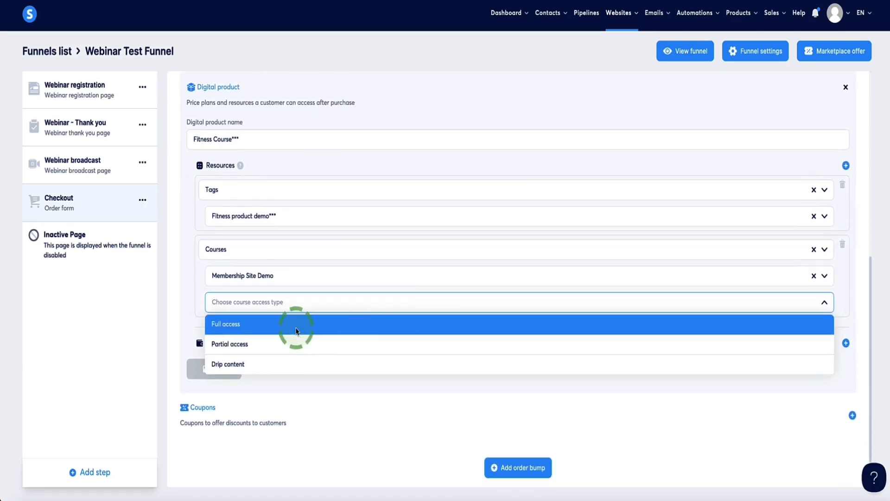
pyautogui.click(242, 326)
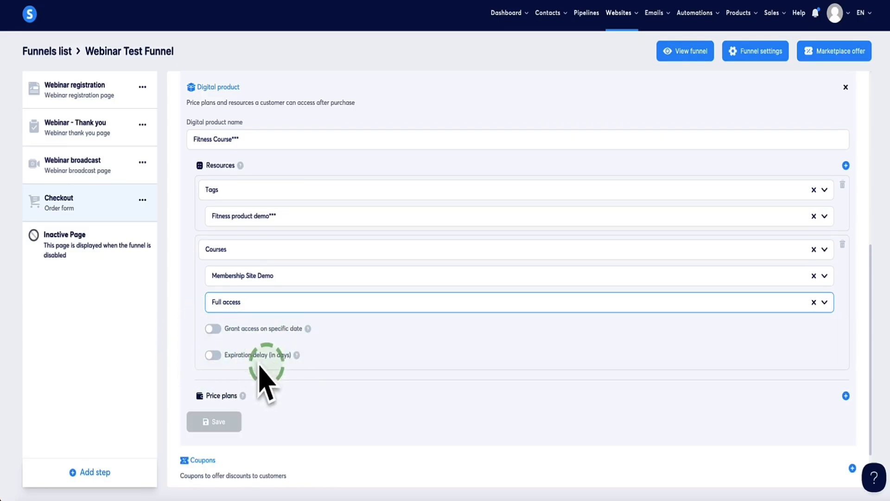
# Step: Add a price plan to the digital product and choose One-time payment as its type
pyautogui.scroll(-1, 362, 361)
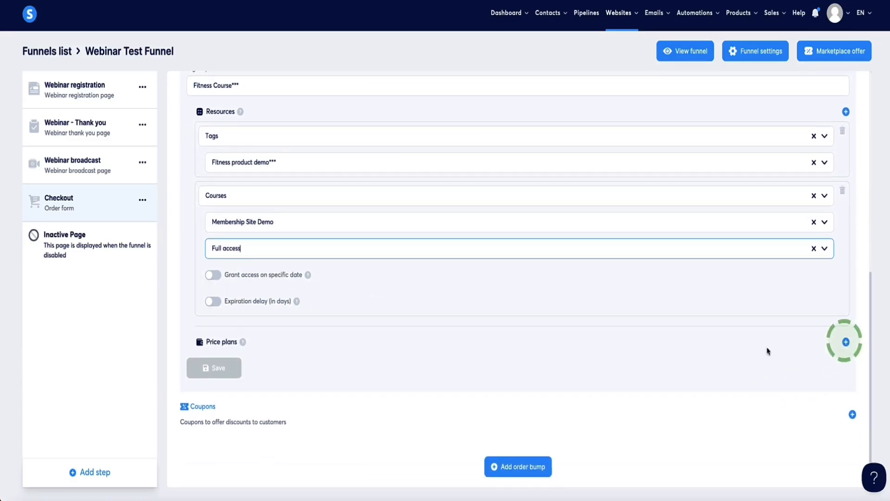
pyautogui.click(846, 343)
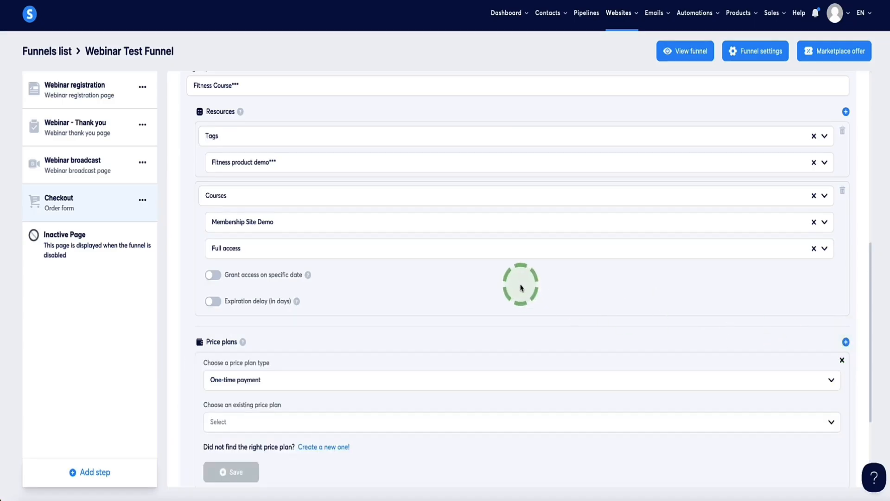
pyautogui.scroll(-1, 520, 284)
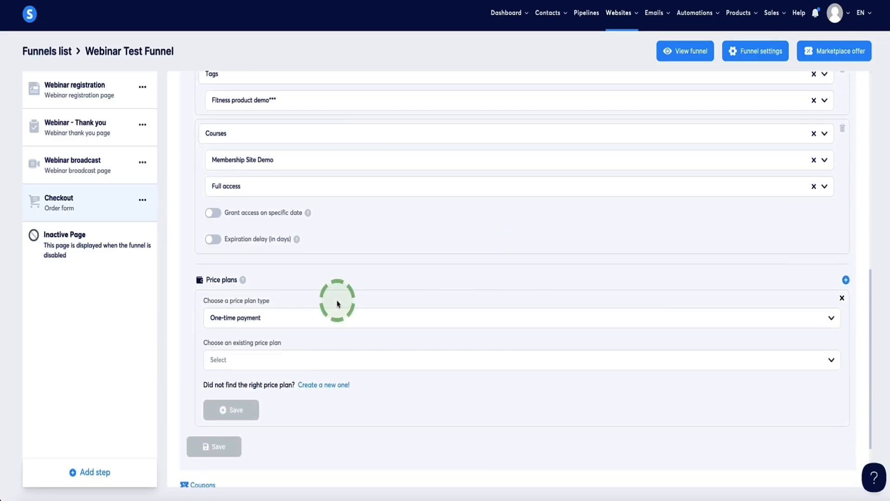
pyautogui.click(614, 318)
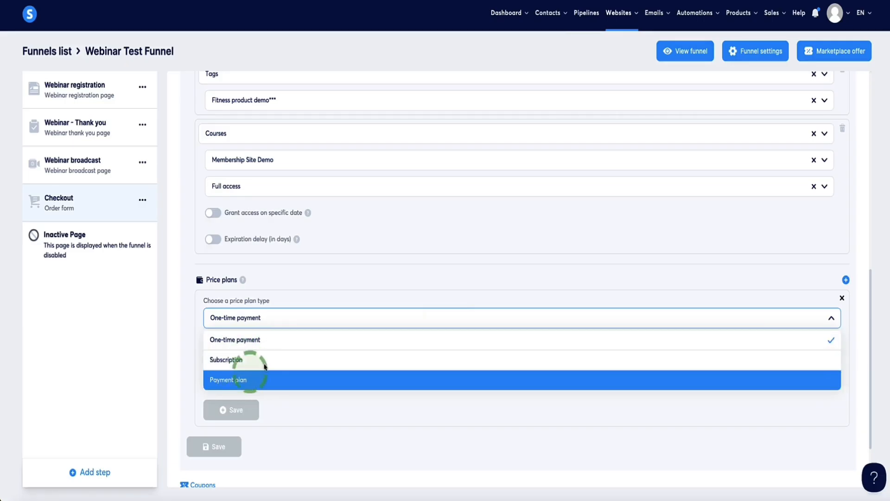
pyautogui.click(267, 341)
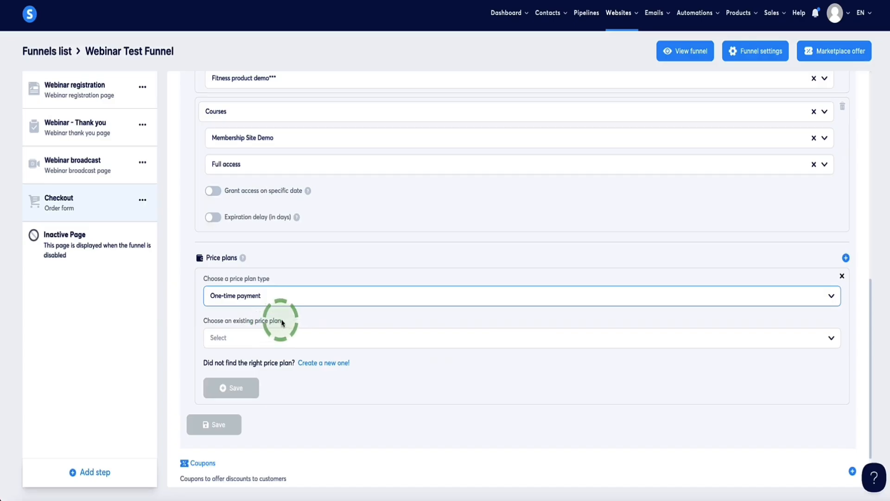
# Step: Look through the existing one-time price plans, and start creating a new price plan instead
pyautogui.moveTo(281, 321); pyautogui.dragTo(204, 321)
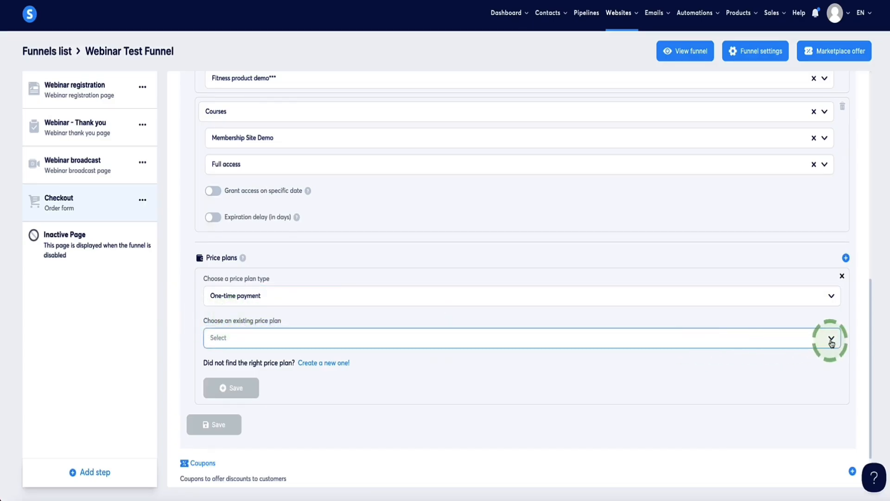
pyautogui.click(831, 338)
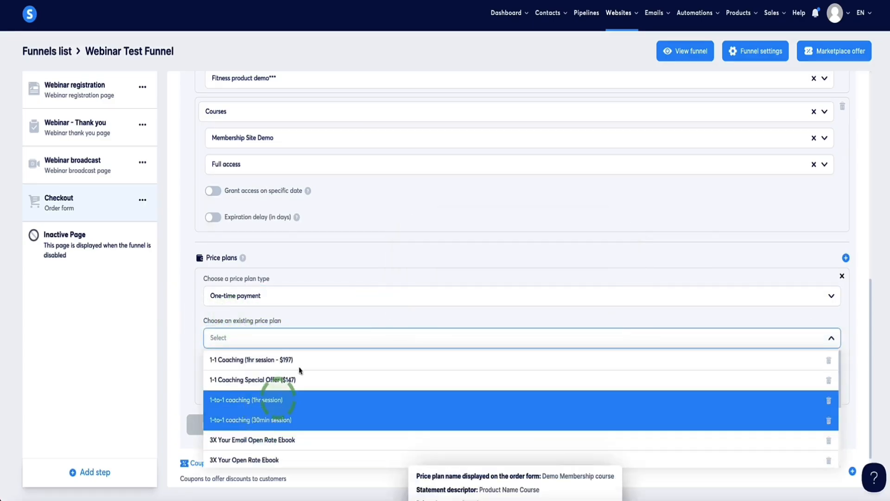
pyautogui.click(319, 323)
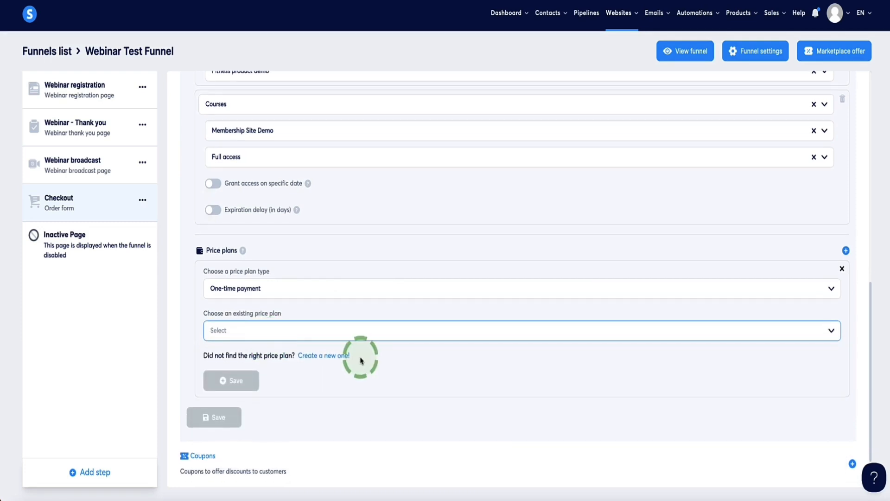
pyautogui.click(334, 356)
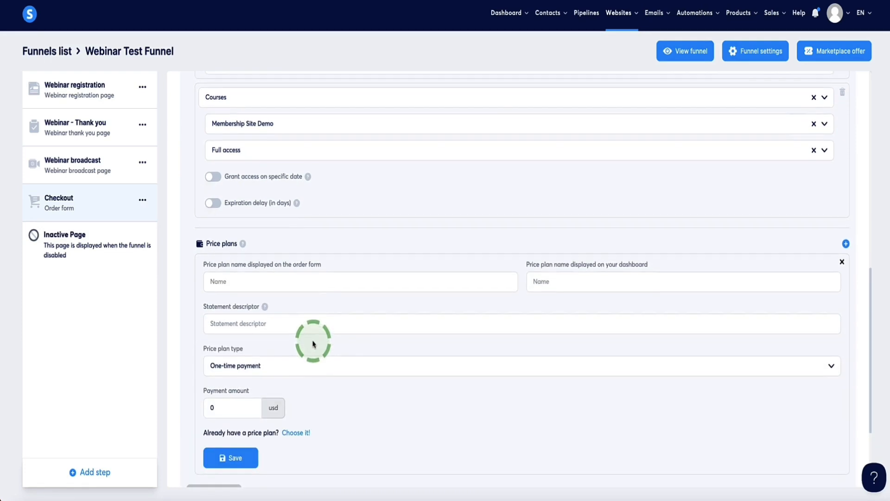
# Step: Name the new price plan Fitness Course demo for both the order form and the dashboard
pyautogui.click(218, 275)
pyautogui.write('Fitness Course dewmo')
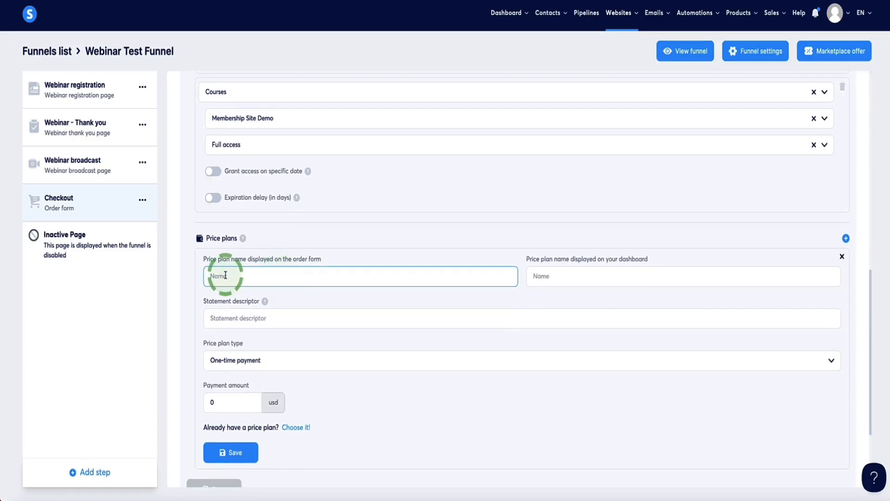
pyautogui.tripleClick(284, 270)
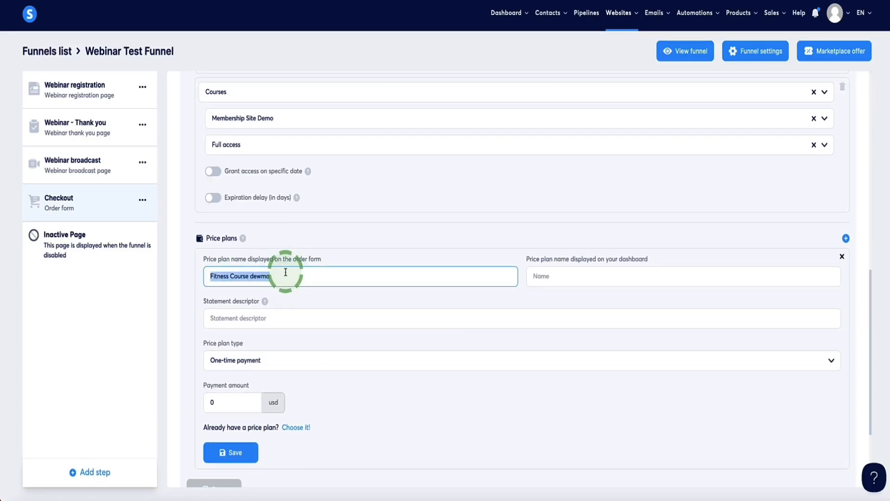
pyautogui.click(263, 274)
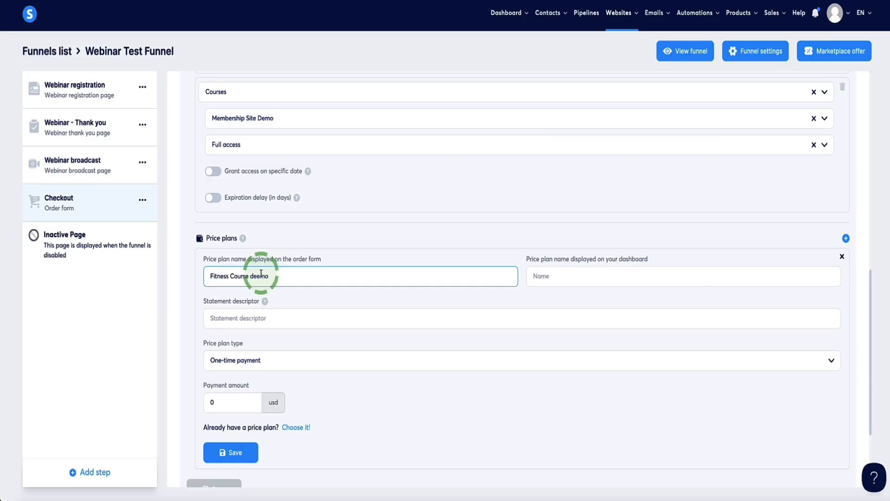
pyautogui.tripleClick(261, 273)
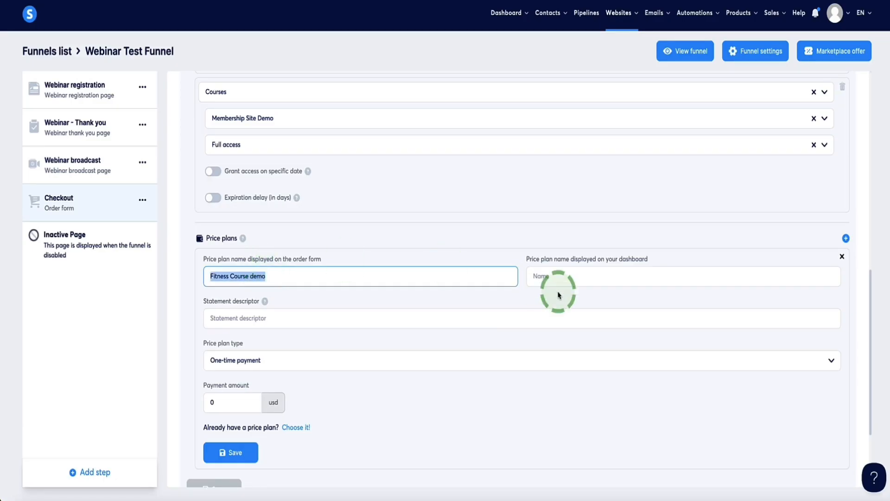
pyautogui.click(555, 277)
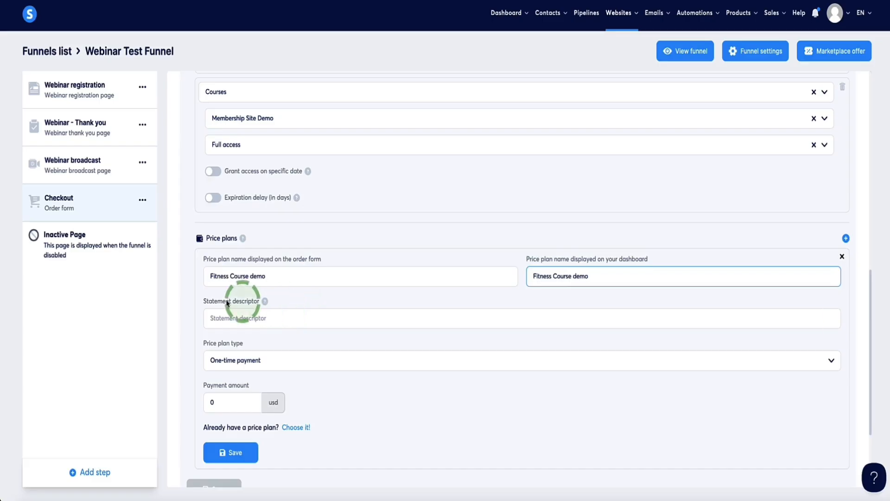
# Step: Enter Fitness Course demo as the price plan's statement descriptor
pyautogui.moveTo(199, 301); pyautogui.dragTo(260, 303)
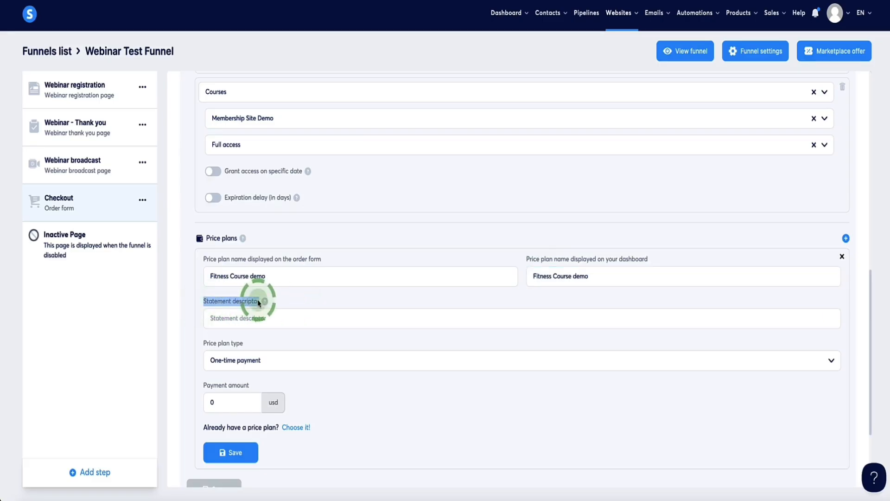
pyautogui.click(240, 318)
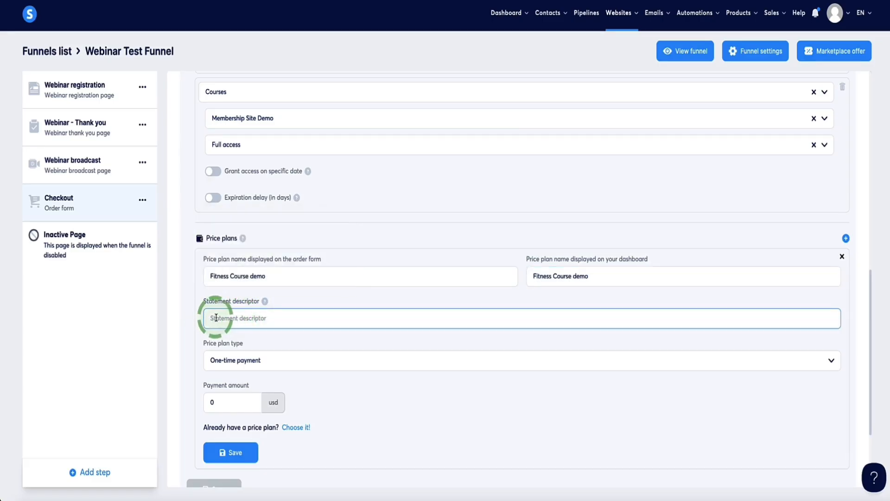
pyautogui.click(257, 317)
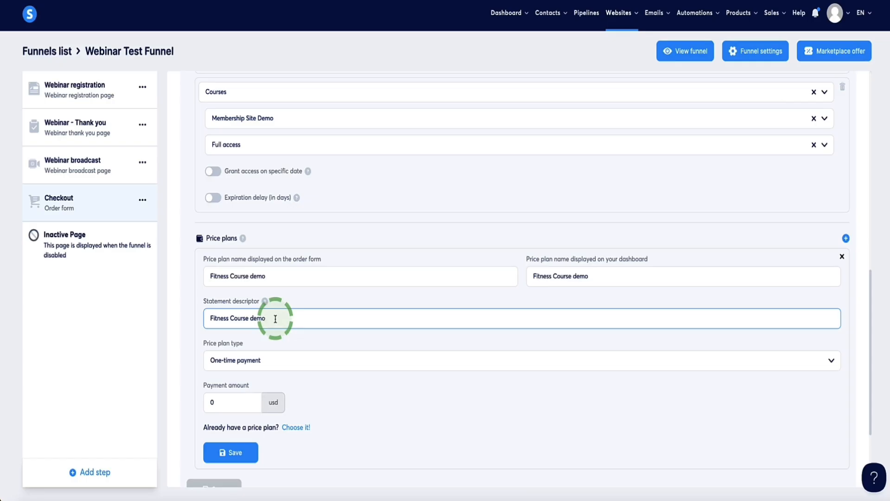
# Step: Set the price plan's one-time payment amount to 997 usd
pyautogui.scroll(-1, 276, 319)
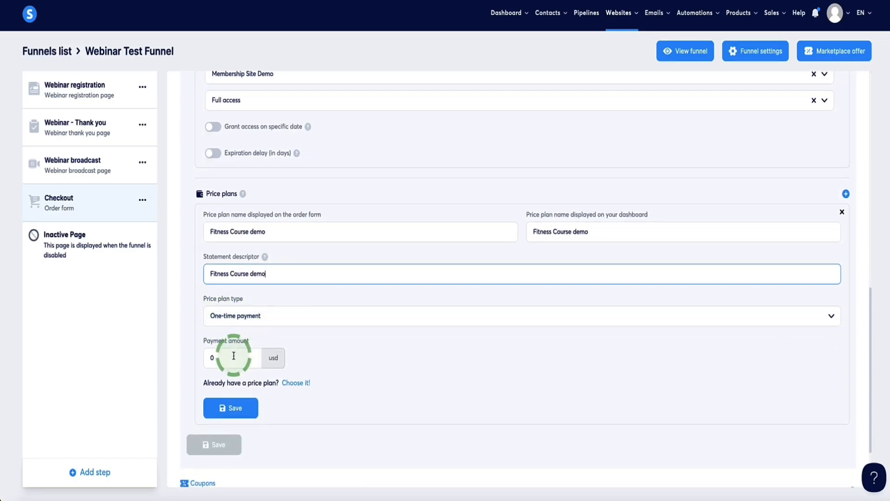
pyautogui.moveTo(234, 356); pyautogui.dragTo(203, 362)
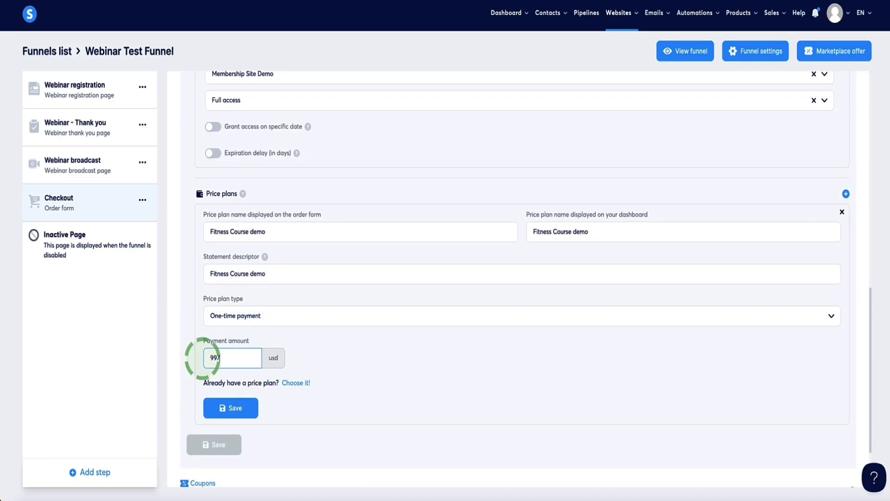
pyautogui.write('997')
pyautogui.click(223, 407)
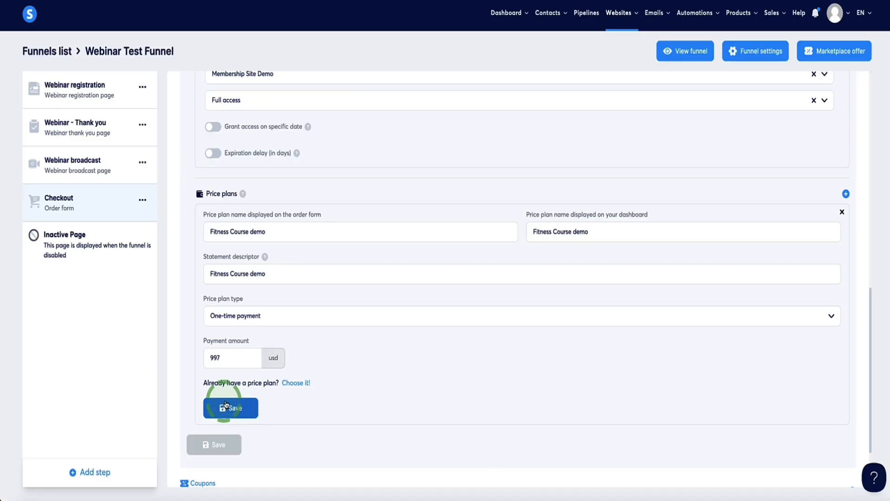
# Step: Review the Checkout step's configuration, covering commissions, the digital product's tag and course resources, and the price plan
pyautogui.scroll(9, 348, 384)
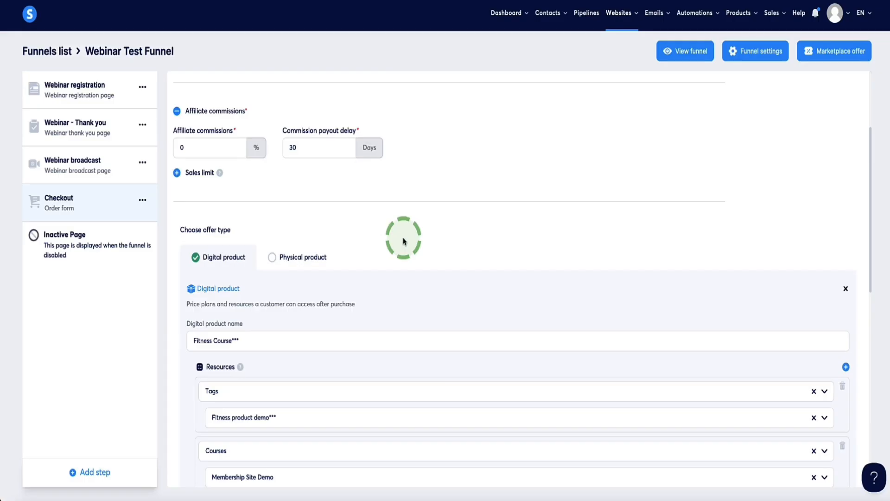
pyautogui.scroll(-3, 403, 241)
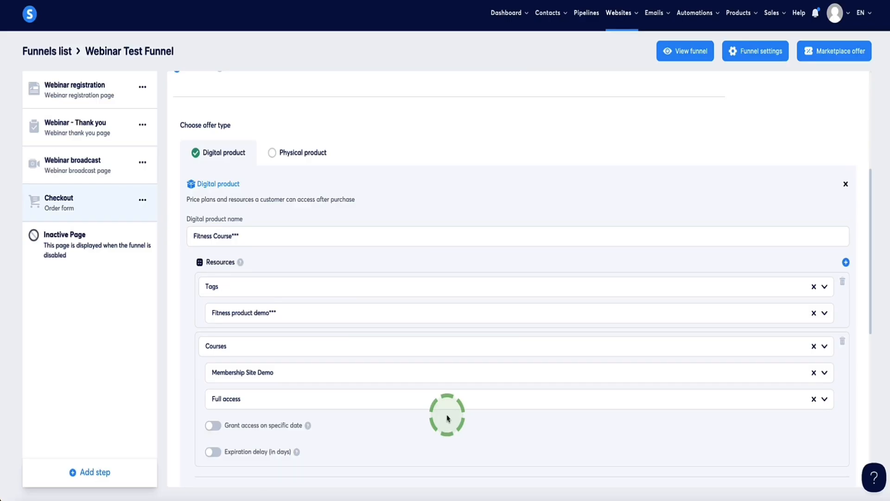
pyautogui.scroll(-8, 447, 268)
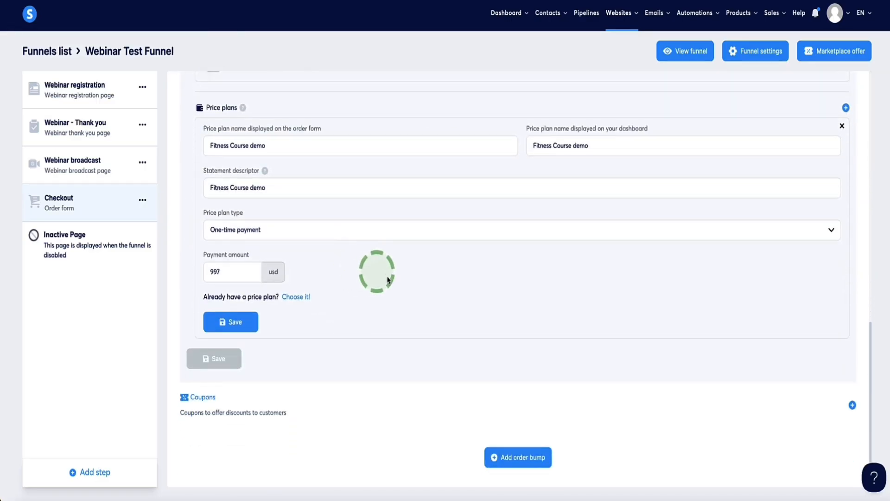
pyautogui.scroll(12, 406, 282)
pyautogui.scroll(2, 406, 282)
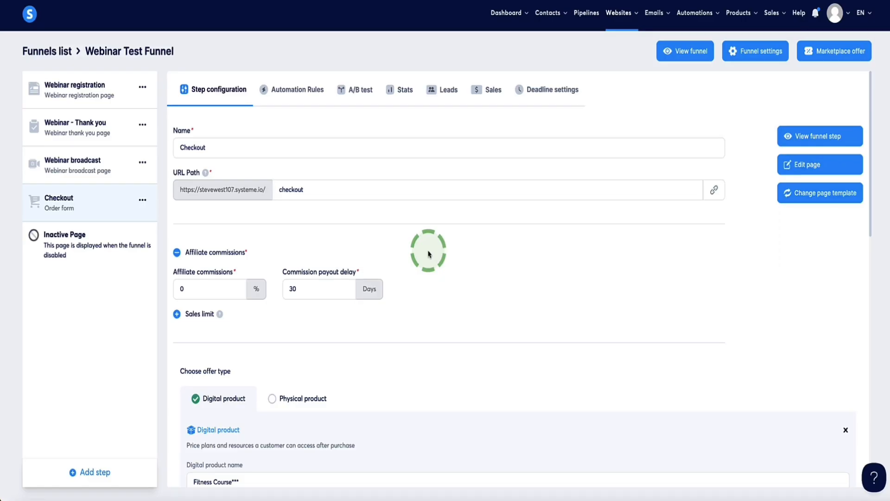
pyautogui.scroll(-6, 428, 254)
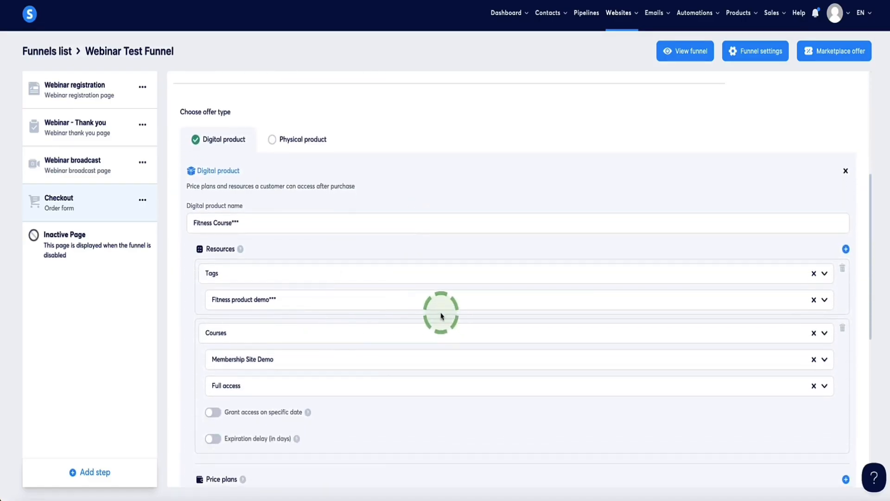
pyautogui.scroll(-1, 441, 316)
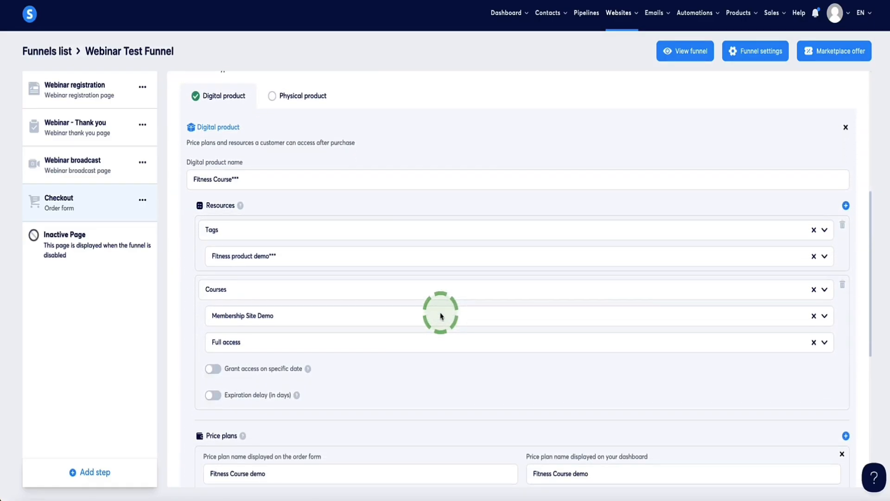
pyautogui.scroll(-7, 440, 316)
pyautogui.scroll(14, 438, 312)
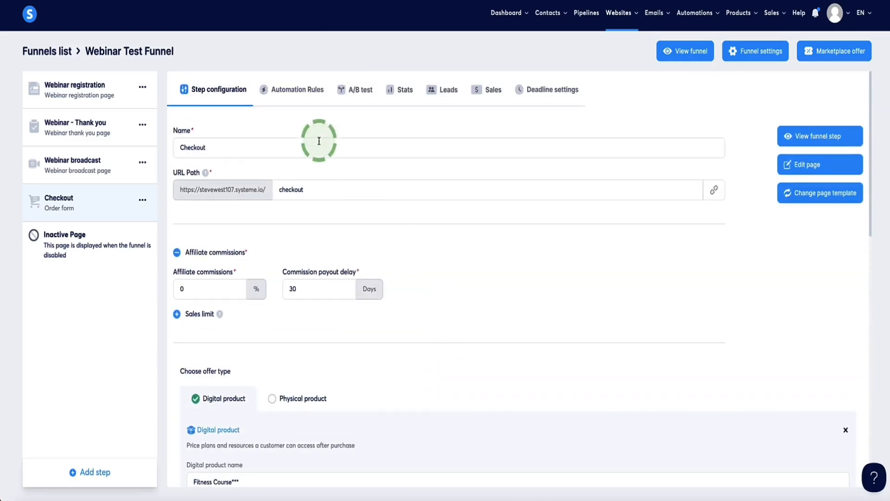
# Step: Start a new automation rule for the Checkout step with New sale as its trigger
pyautogui.scroll(-1, 299, 112)
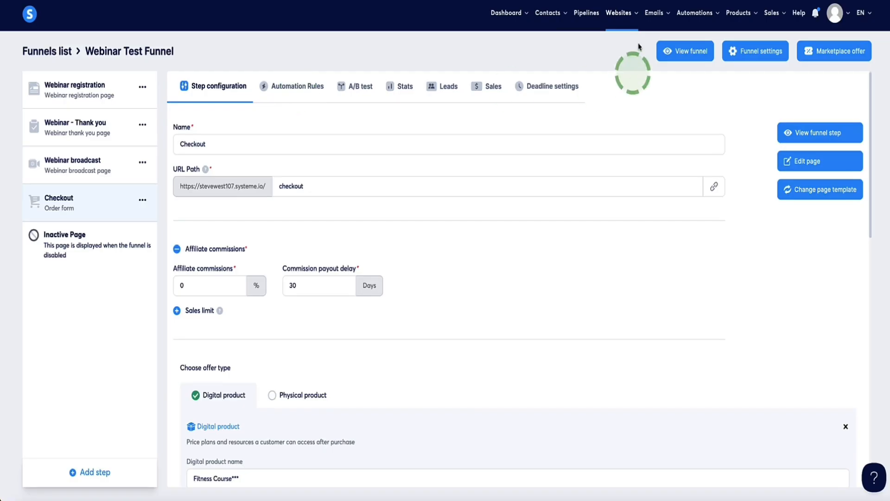
pyautogui.moveTo(653, 14)
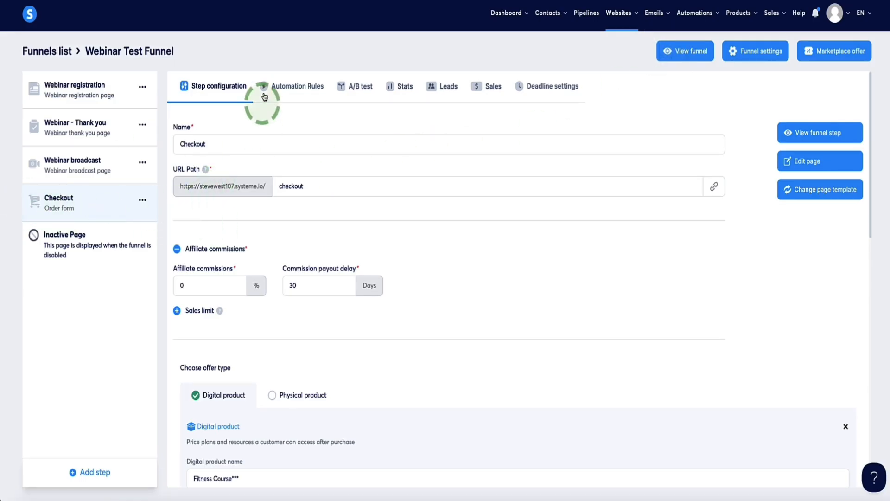
pyautogui.click(299, 92)
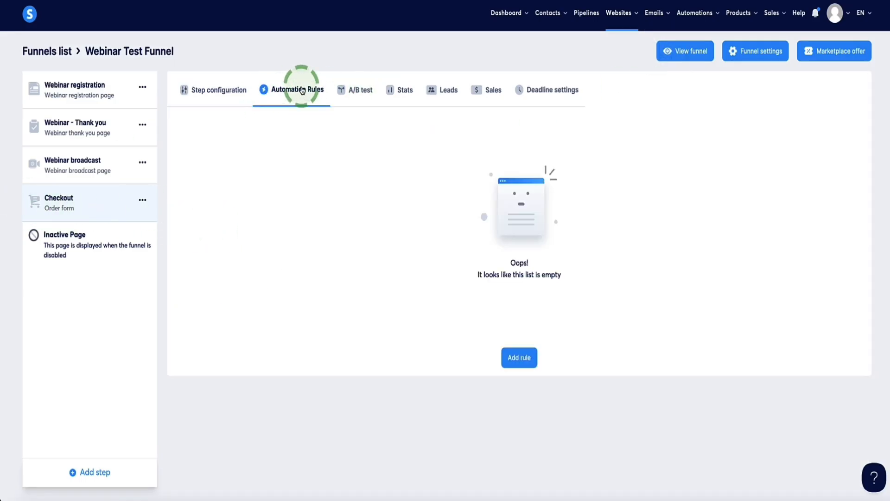
pyautogui.click(519, 357)
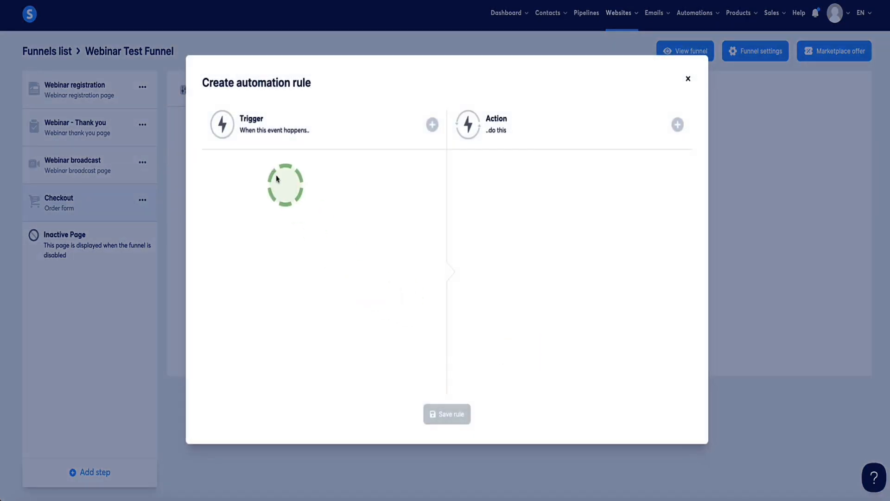
pyautogui.click(431, 126)
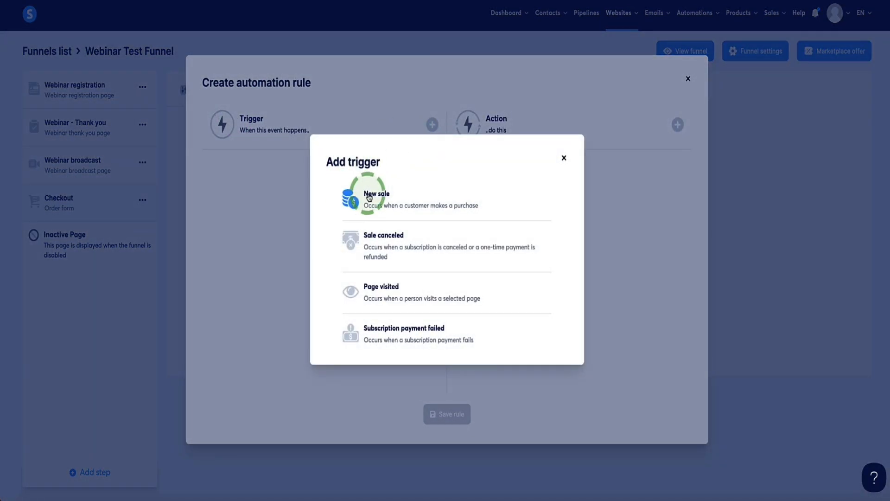
pyautogui.click(367, 195)
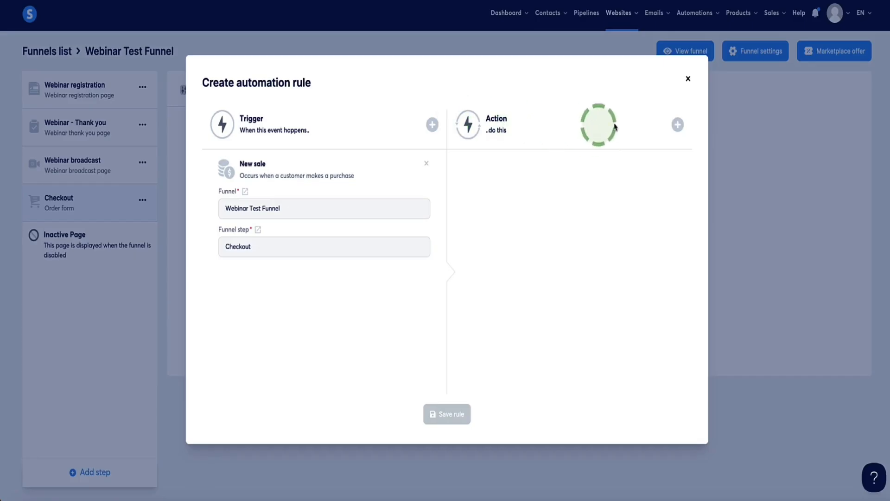
# Step: Add a Subscribe to campaign action using AI Ebook Campaign to the New sale rule, and save the rule
pyautogui.click(676, 124)
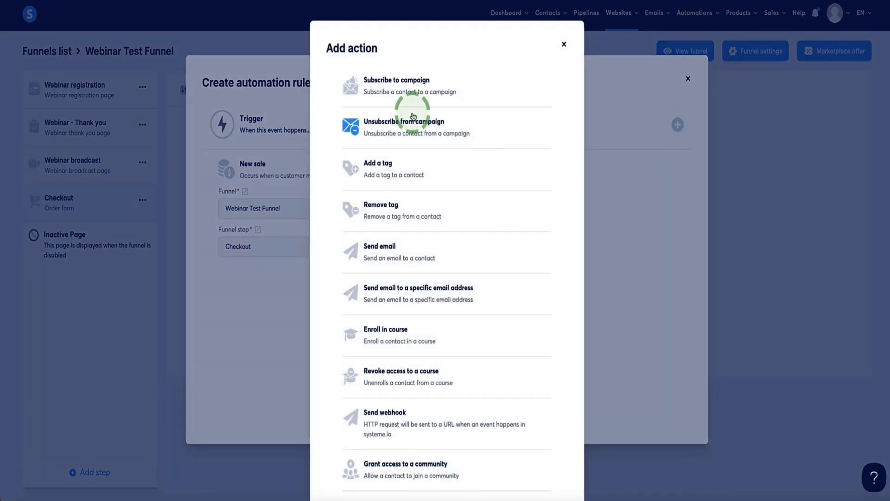
pyautogui.click(389, 80)
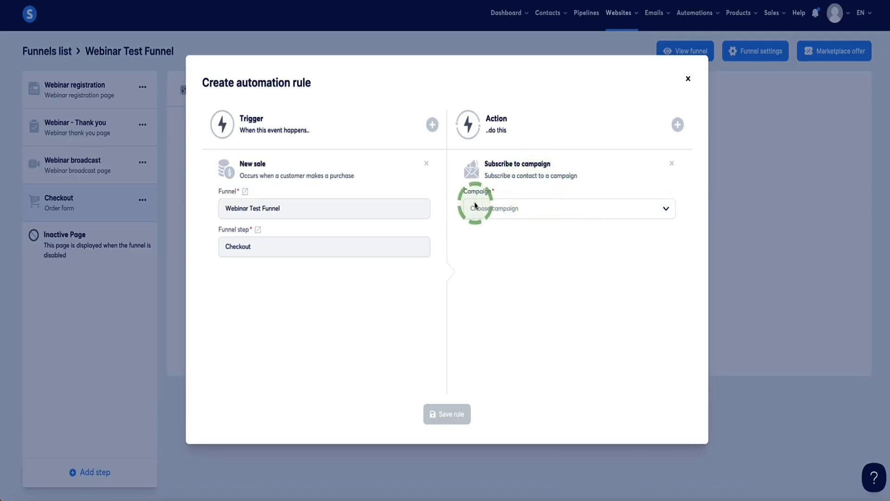
pyautogui.click(667, 208)
pyautogui.scroll(-2, 608, 239)
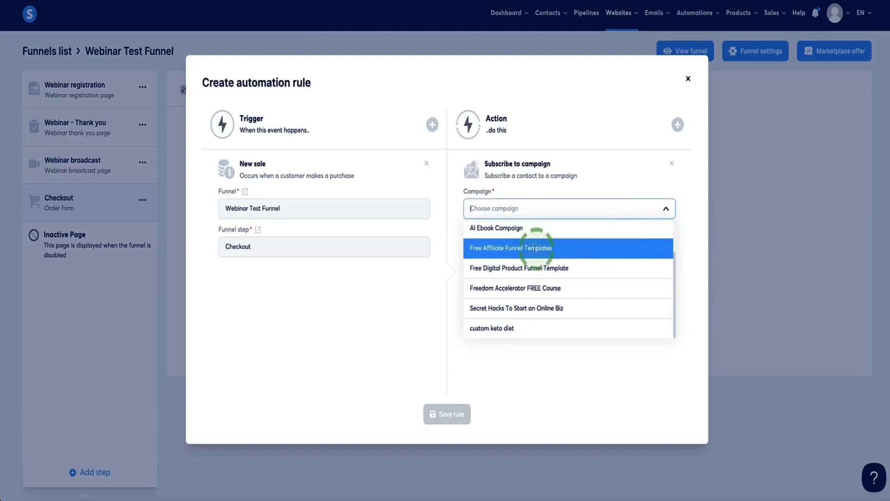
pyautogui.scroll(3, 523, 278)
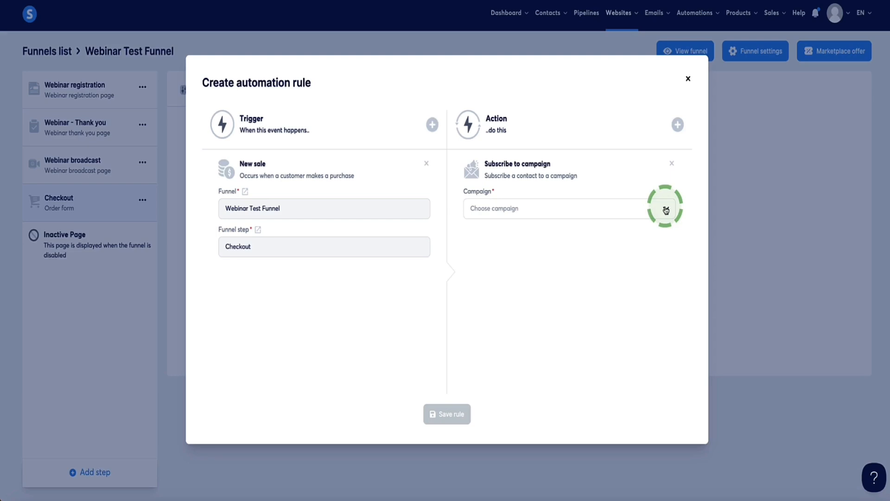
pyautogui.click(666, 210)
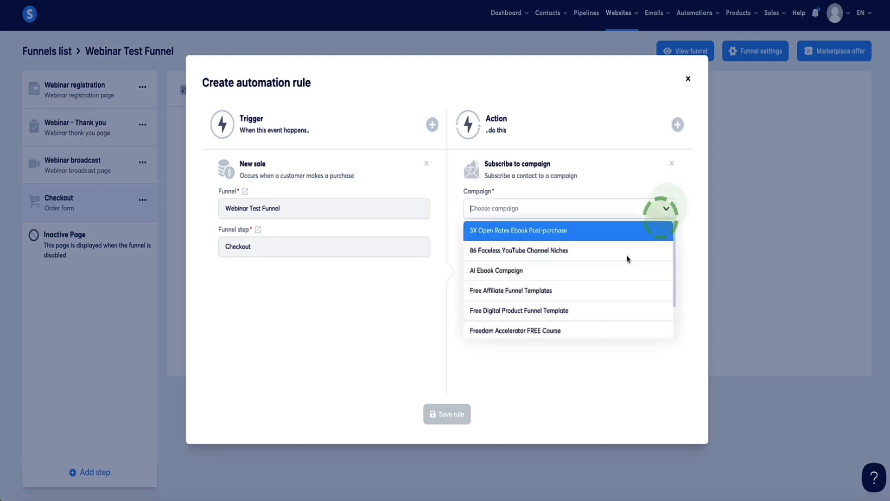
pyautogui.scroll(-1, 606, 264)
pyautogui.click(499, 236)
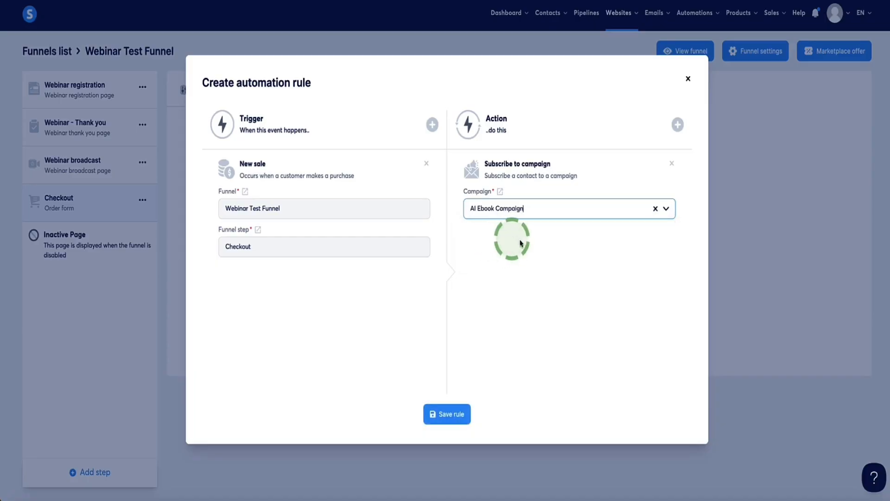
pyautogui.click(446, 413)
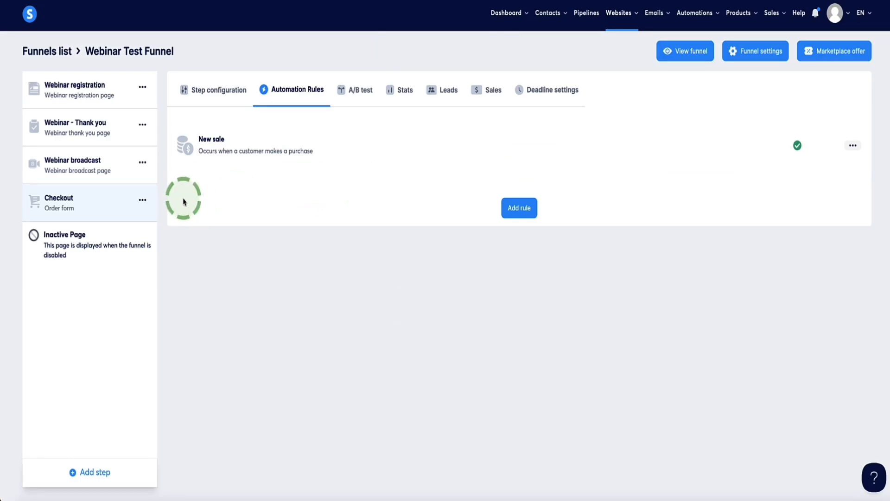
# Step: Examine the Webinar broadcast page down to its order button in the page editor, and exit the editor
pyautogui.click(84, 163)
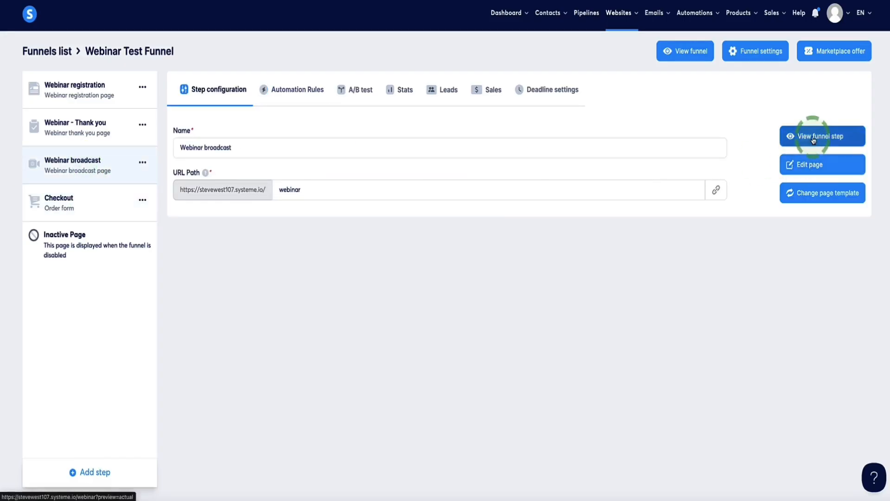
pyautogui.click(790, 165)
pyautogui.scroll(-9, 315, 227)
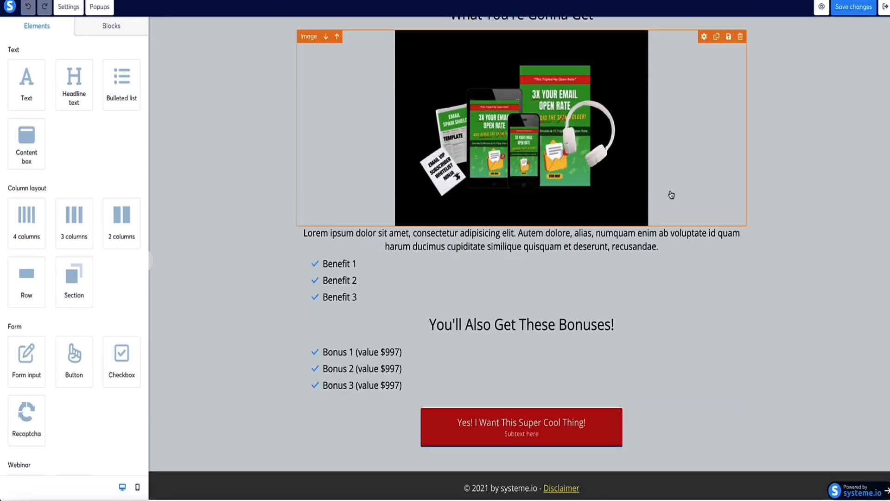
pyautogui.click(884, 9)
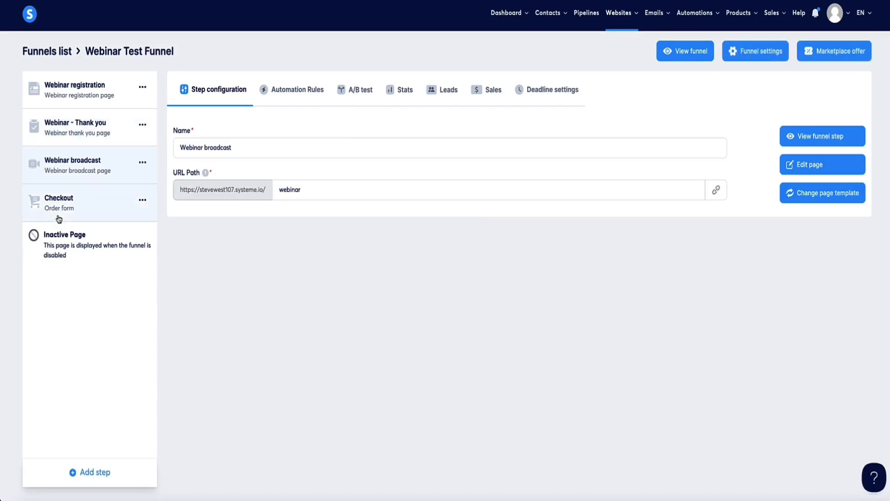
# Step: View the Checkout funnel step to get its page URL, and reopen the Webinar broadcast page for editing
pyautogui.click(61, 204)
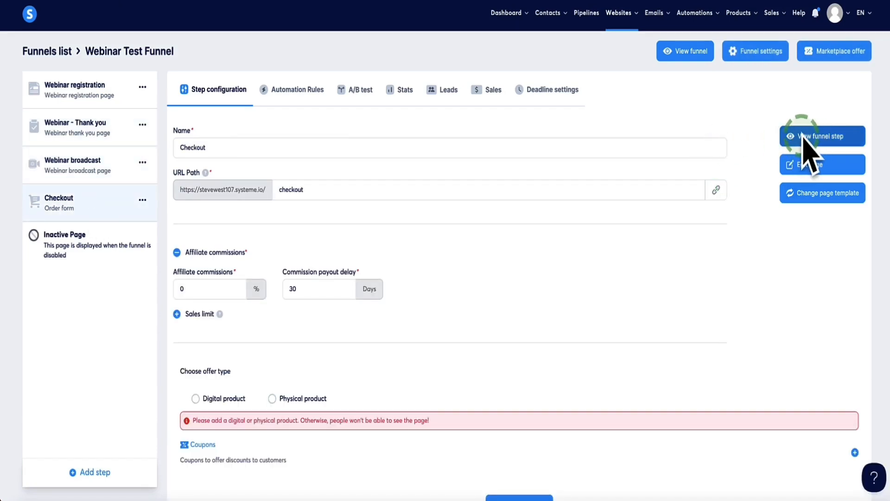
pyautogui.click(803, 137)
pyautogui.click(73, 160)
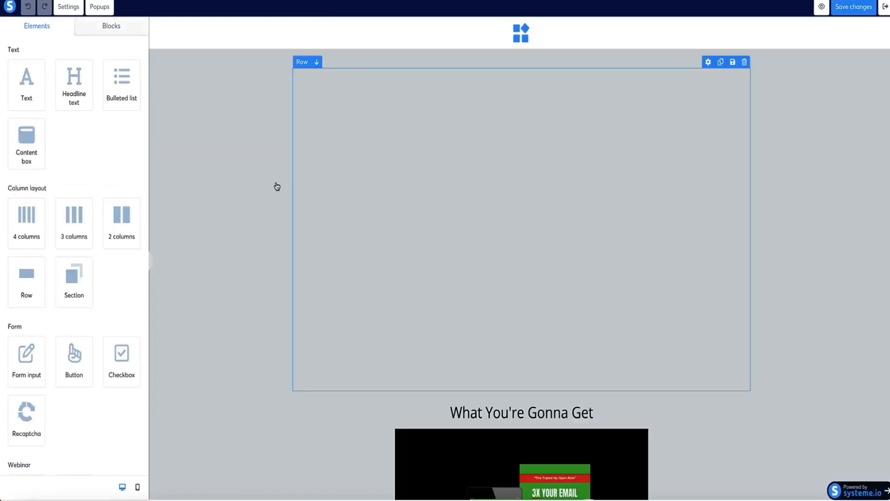
pyautogui.scroll(-8, 274, 186)
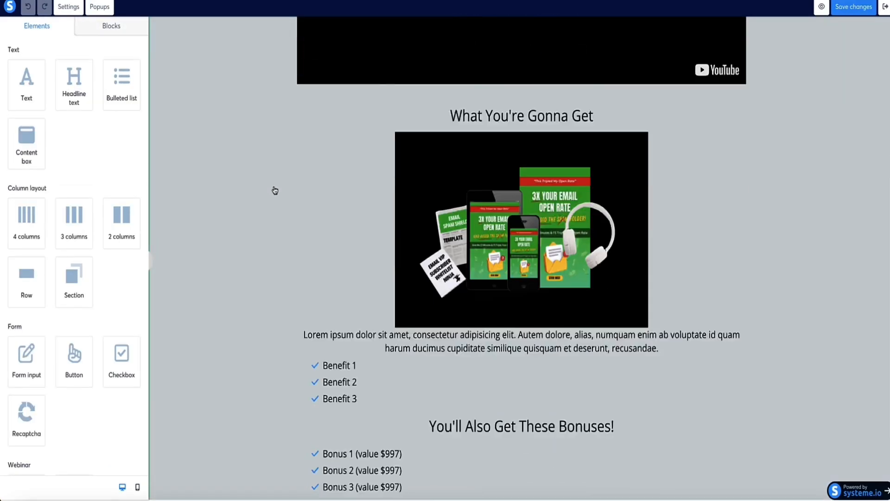
# Step: Make the "Yes! I Want This Super Cool Thing!" button open the checkout page's URL, and save the broadcast page
pyautogui.click(451, 425)
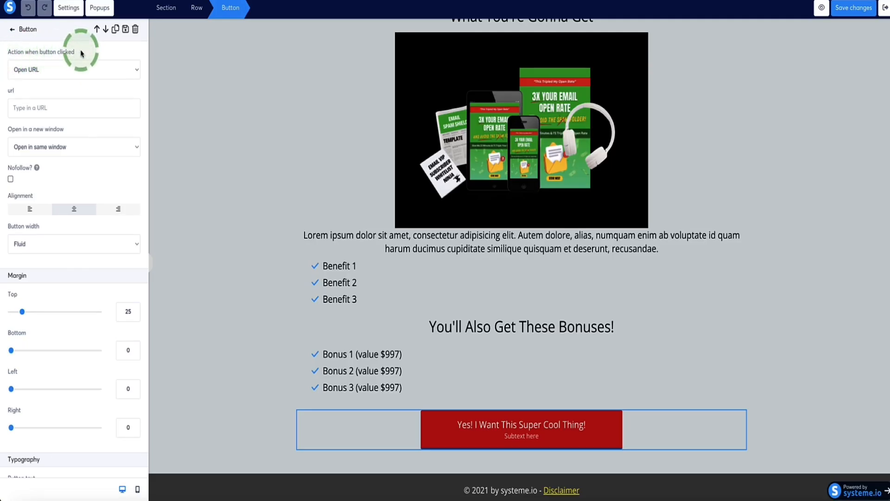
pyautogui.moveTo(76, 52); pyautogui.dragTo(6, 54)
pyautogui.click(22, 52)
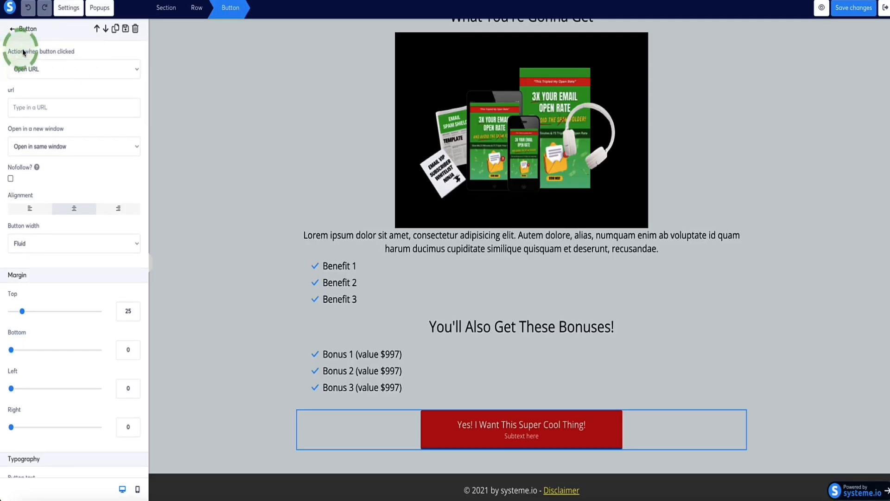
pyautogui.click(134, 70)
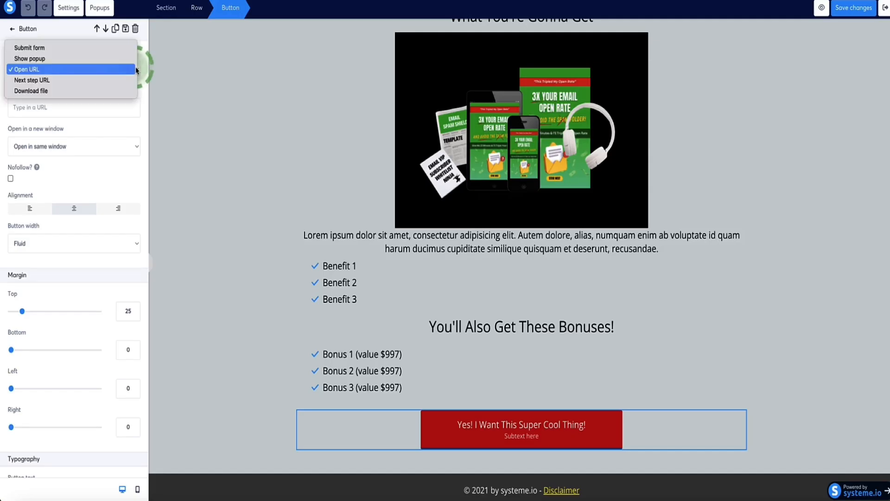
pyautogui.click(32, 69)
pyautogui.click(40, 108)
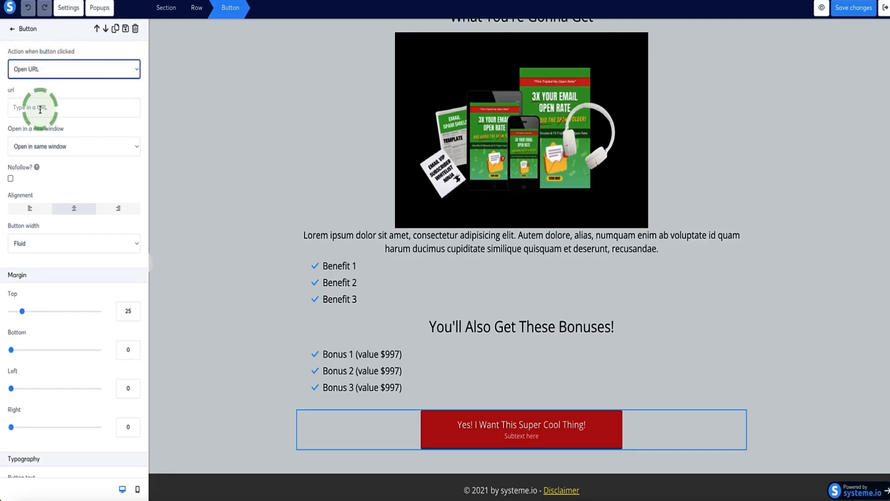
pyautogui.write('https://stevewest107.systeme.io/checkout')
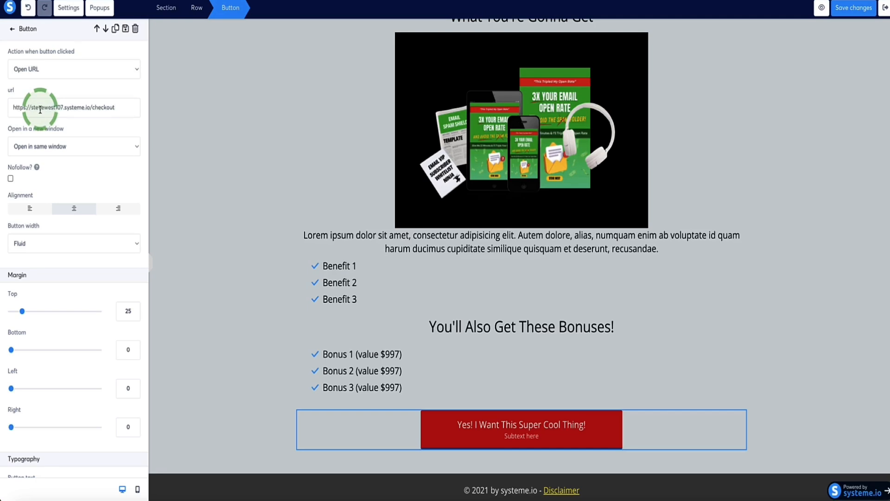
pyautogui.click(856, 10)
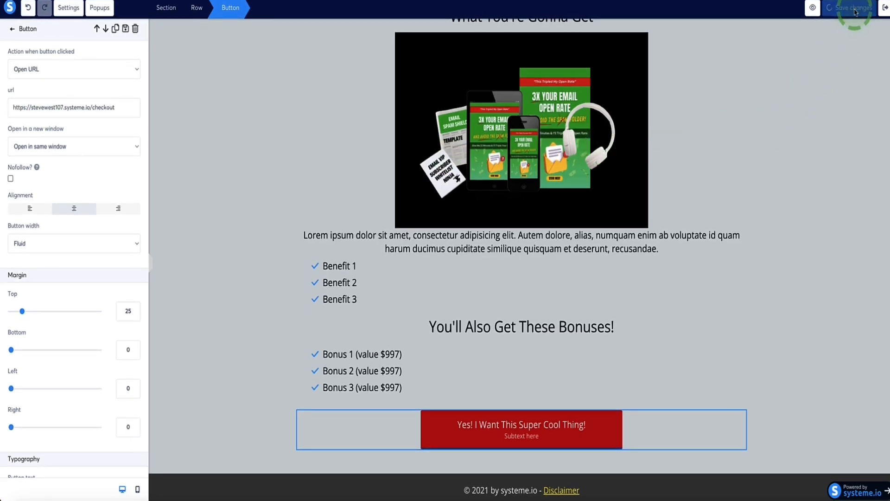
# Step: Preview the broadcast page from countdown to delayed offer section, and test its order button
pyautogui.click(822, 8)
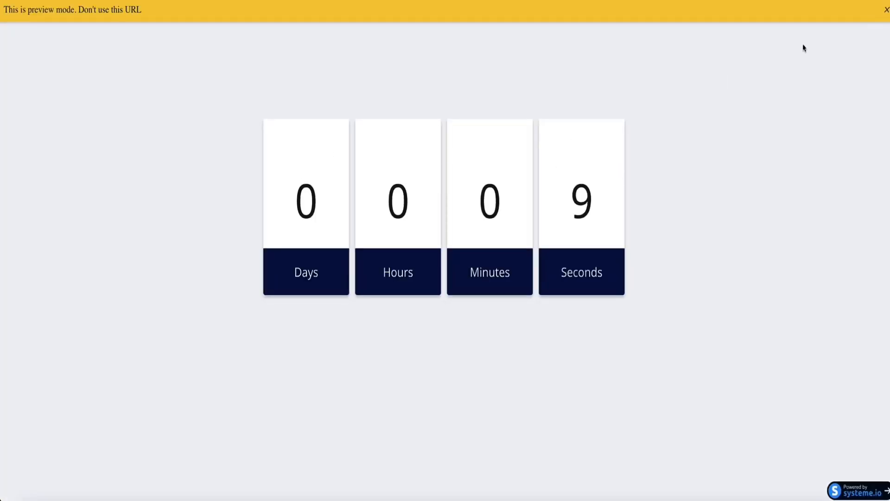
pyautogui.click(887, 9)
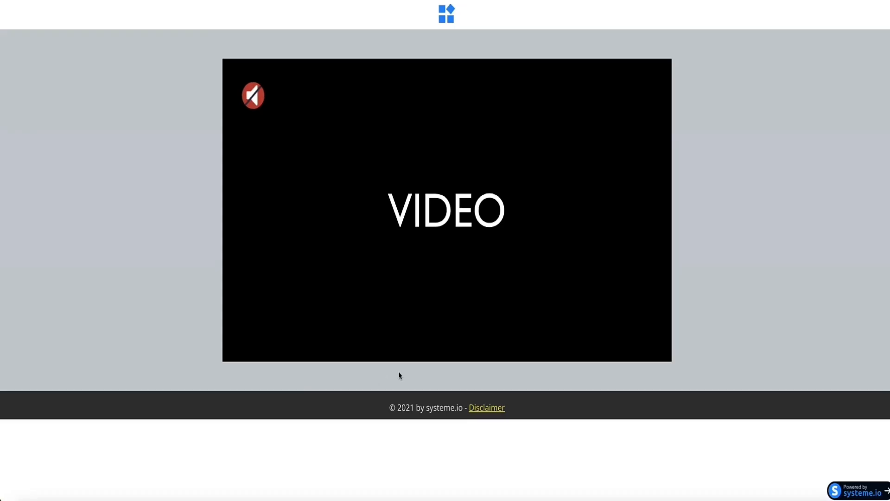
pyautogui.scroll(-4, 342, 380)
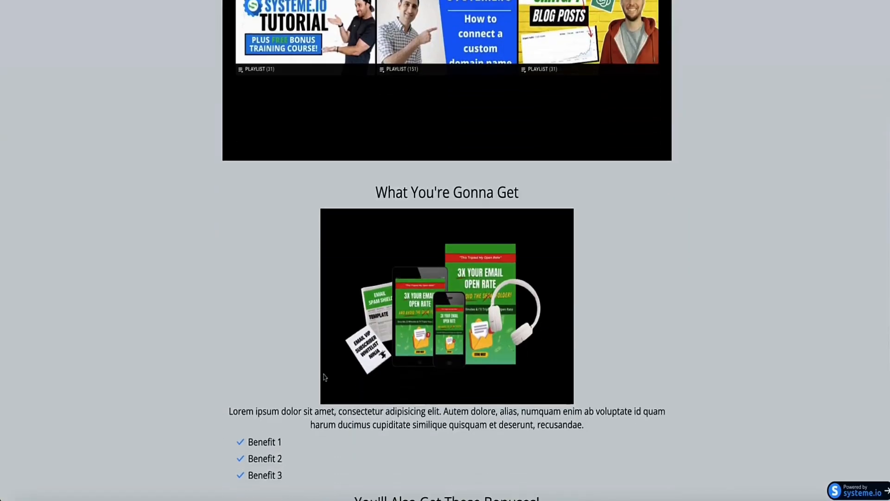
pyautogui.scroll(-2, 324, 377)
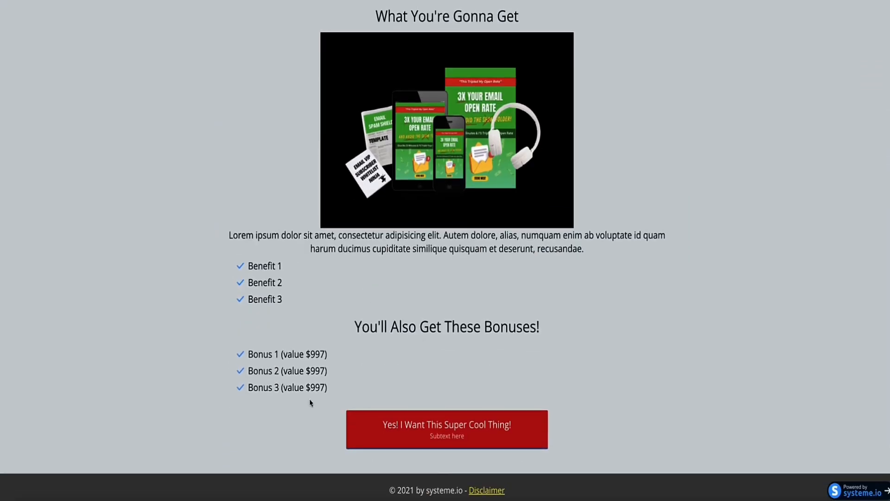
pyautogui.click(450, 423)
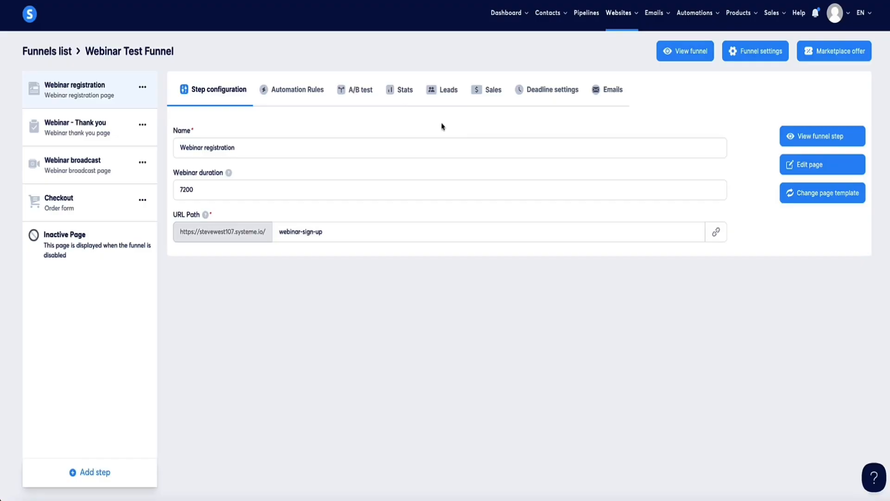
# Step: Create an email for the Webinar registration step with the subject "Here's your webinar replay link!"
pyautogui.click(441, 121)
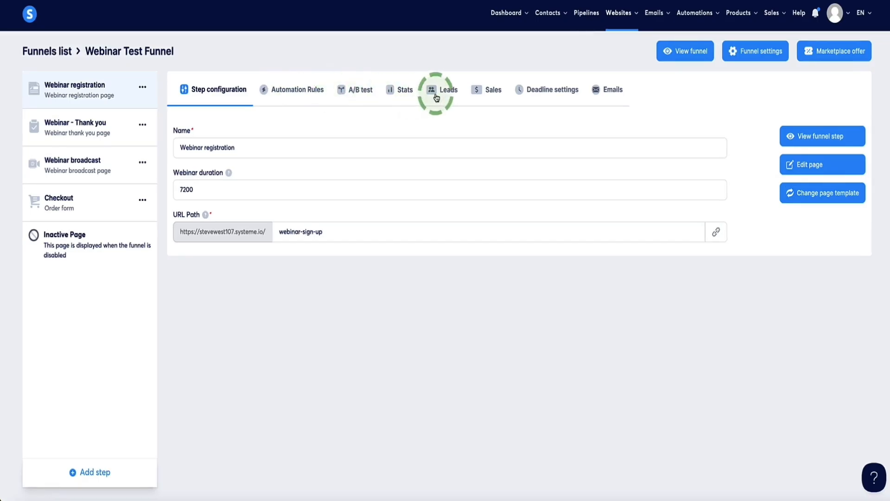
pyautogui.click(613, 92)
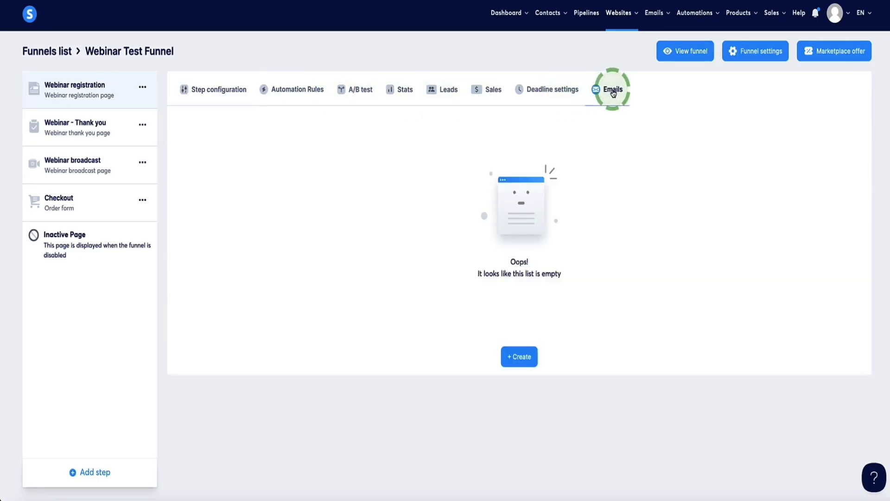
pyautogui.click(523, 358)
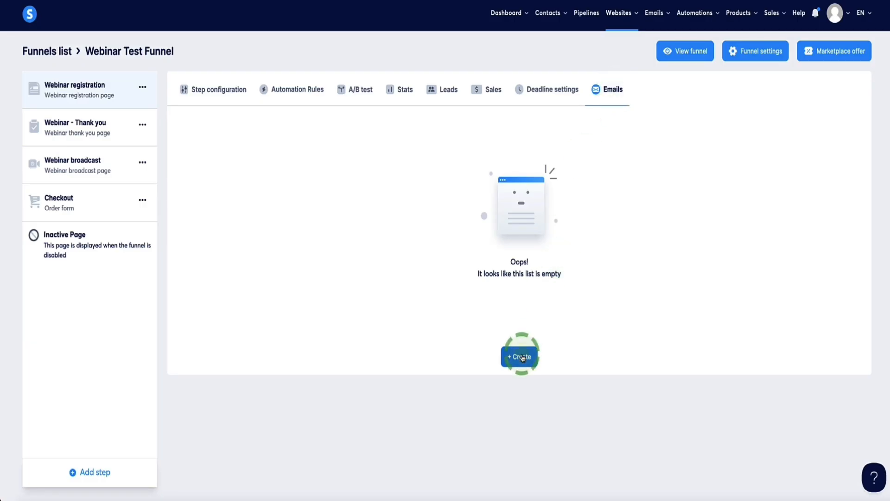
pyautogui.scroll(-4, 375, 256)
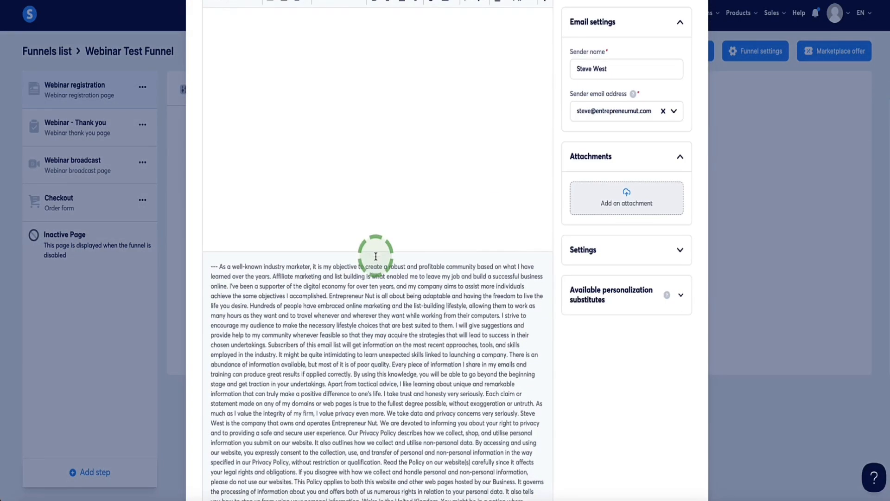
pyautogui.scroll(-3, 375, 256)
pyautogui.scroll(10, 375, 255)
pyautogui.click(373, 99)
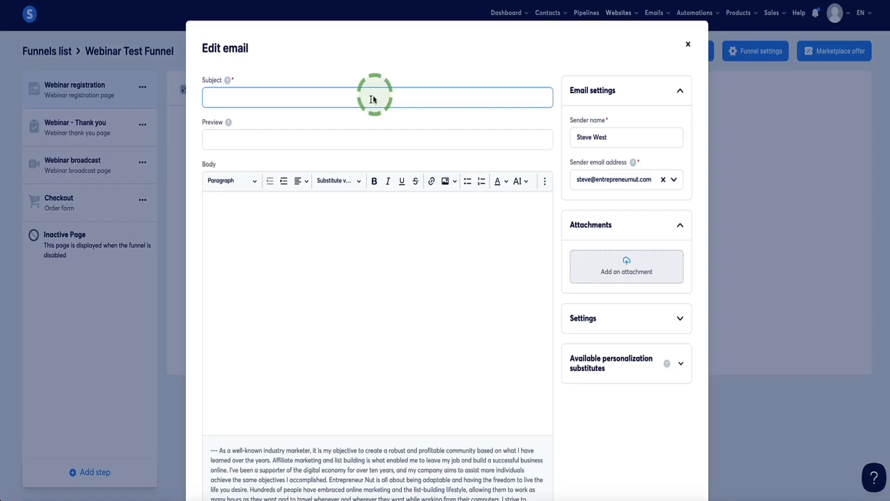
pyautogui.write("Here's your webinar replay link!")
# Step: Start the email body with "Hi {first_name}", using the First name variable, followed by the line "Here's your Here's your webinar replay link!"
pyautogui.click(310, 232)
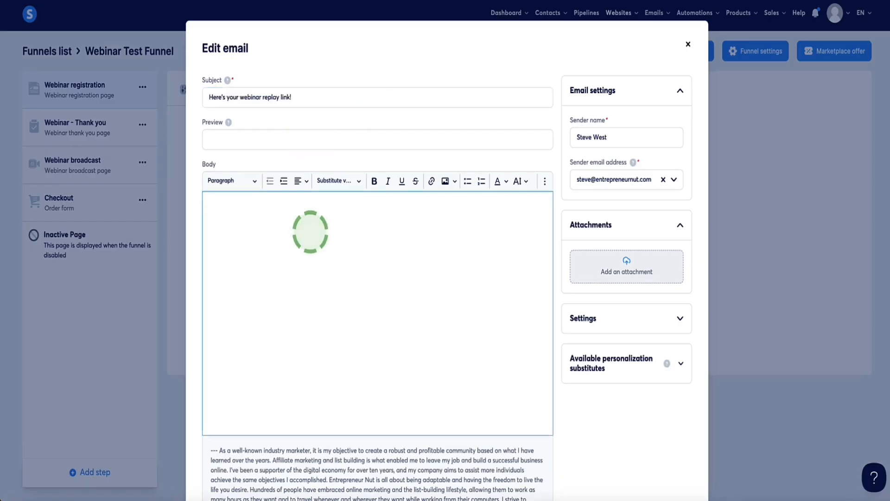
pyautogui.write('Hi')
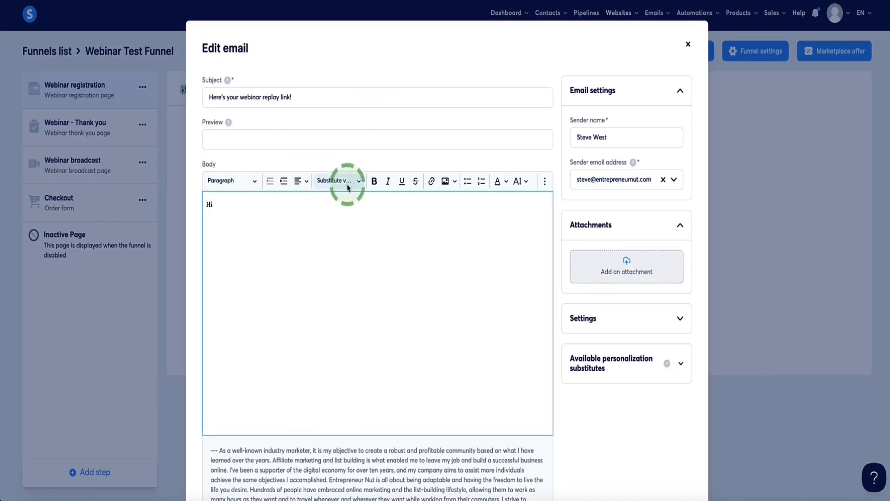
pyautogui.click(348, 181)
pyautogui.click(333, 249)
pyautogui.press('Return')
pyautogui.write("Here's your")
pyautogui.write("Here's your webinar replay link!")
# Step: Insert the variable for the link to the webinar replay page, {webinar_replay_link}, on its own line below the message text
pyautogui.click(324, 250)
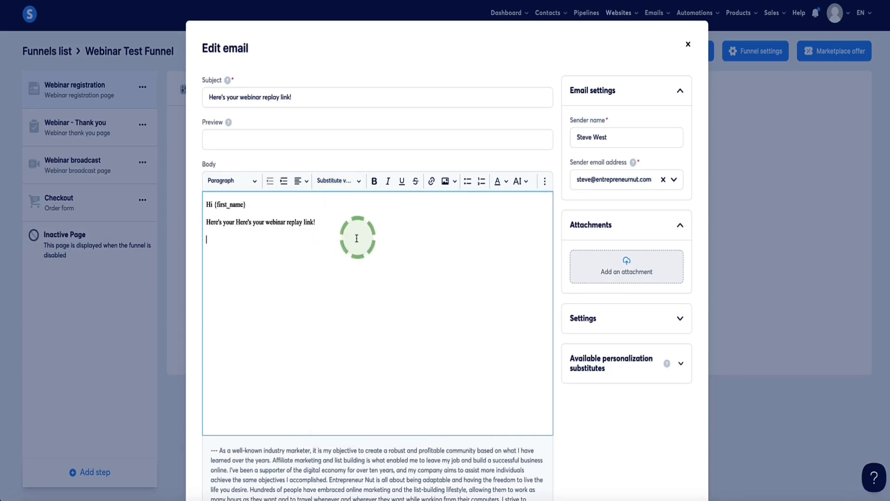
pyautogui.click(358, 181)
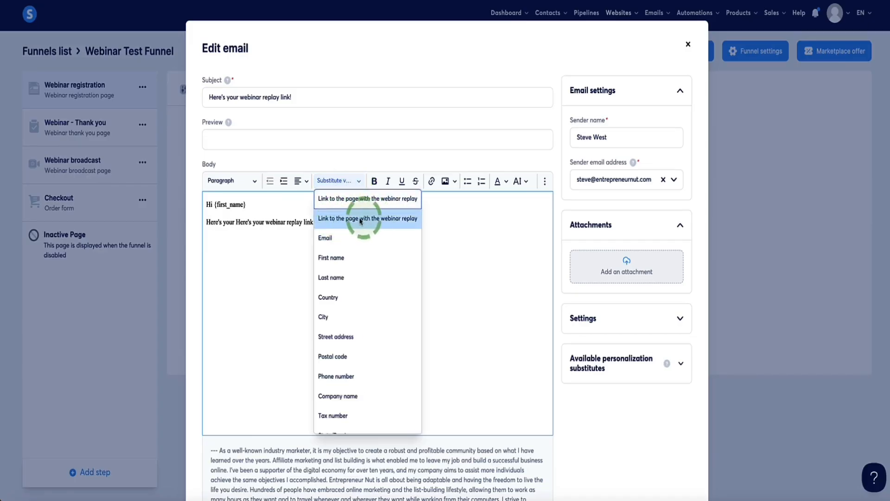
pyautogui.click(395, 218)
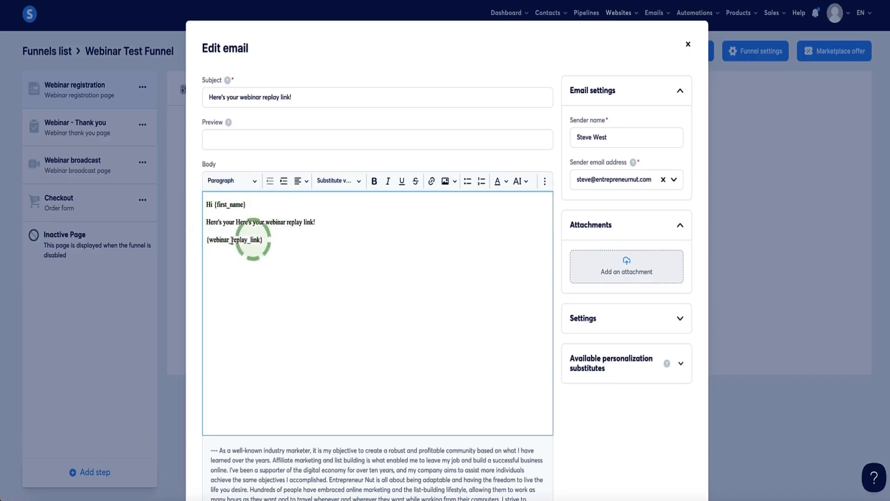
pyautogui.moveTo(256, 210); pyautogui.dragTo(214, 204)
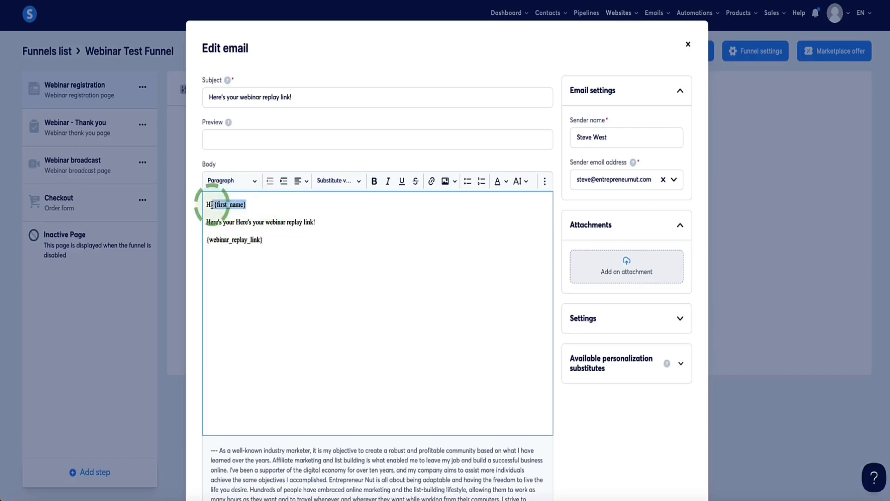
pyautogui.moveTo(269, 239); pyautogui.dragTo(210, 240)
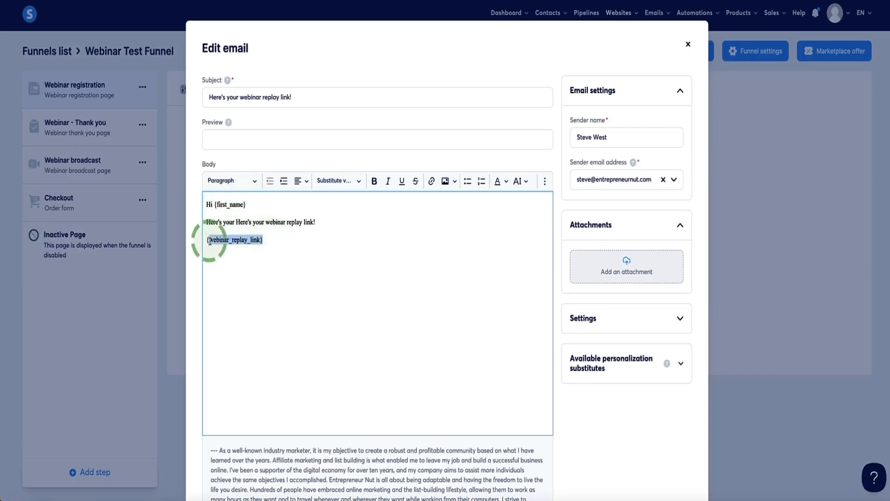
# Step: Sign off the email body below the replay link with "Best," and the sender's first name on the following line
pyautogui.click(253, 263)
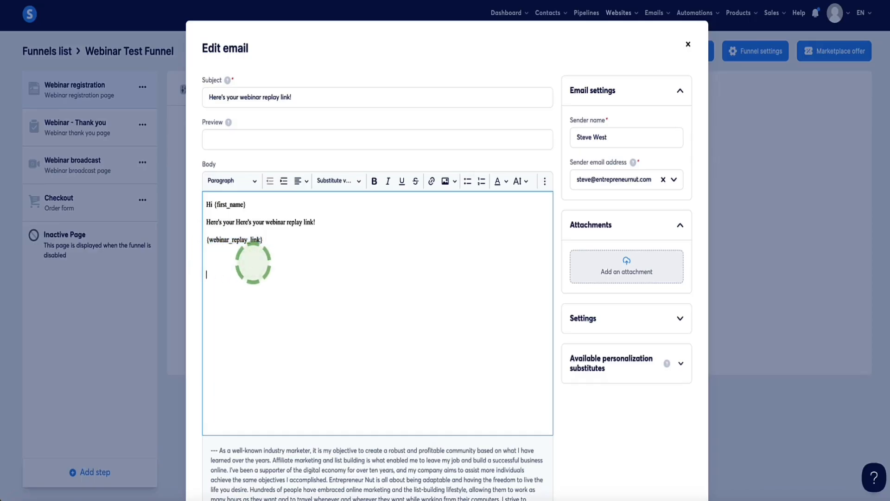
pyautogui.write('Best,')
pyautogui.press('Return')
pyautogui.write('Steve!')
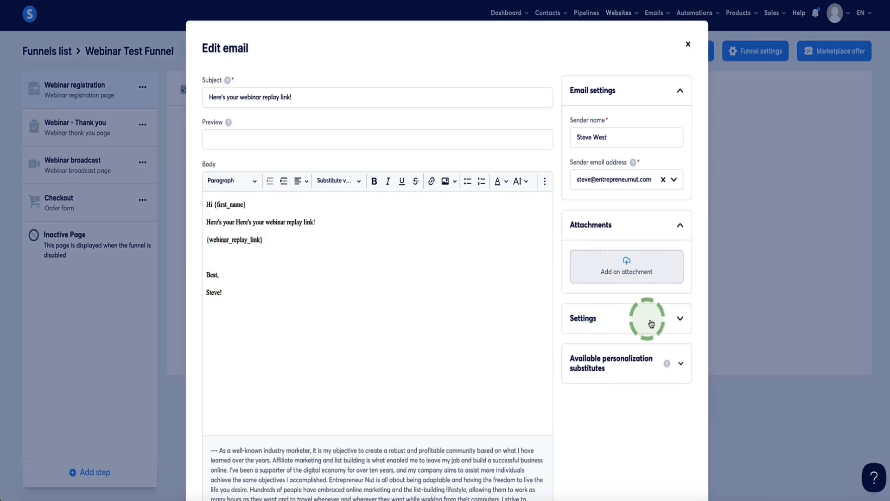
# Step: Schedule the email for 2 hours after the Webinar starts event, and save it
pyautogui.click(680, 319)
pyautogui.scroll(-2, 592, 306)
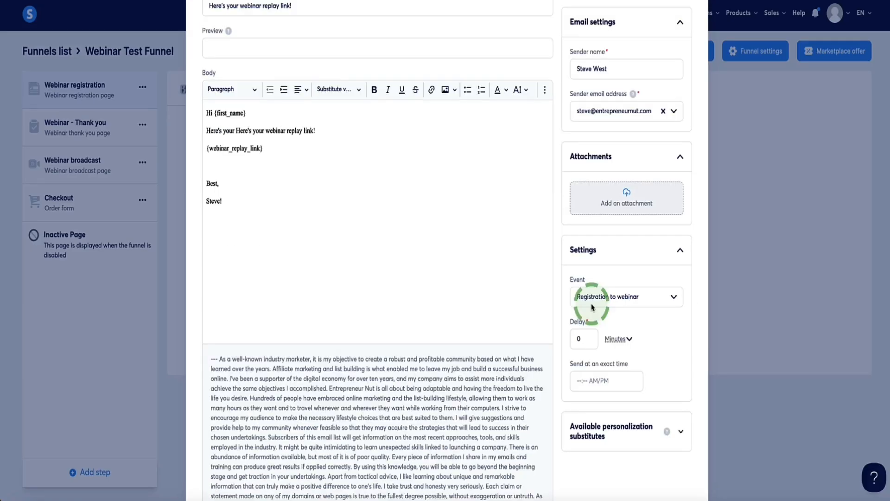
pyautogui.click(594, 337)
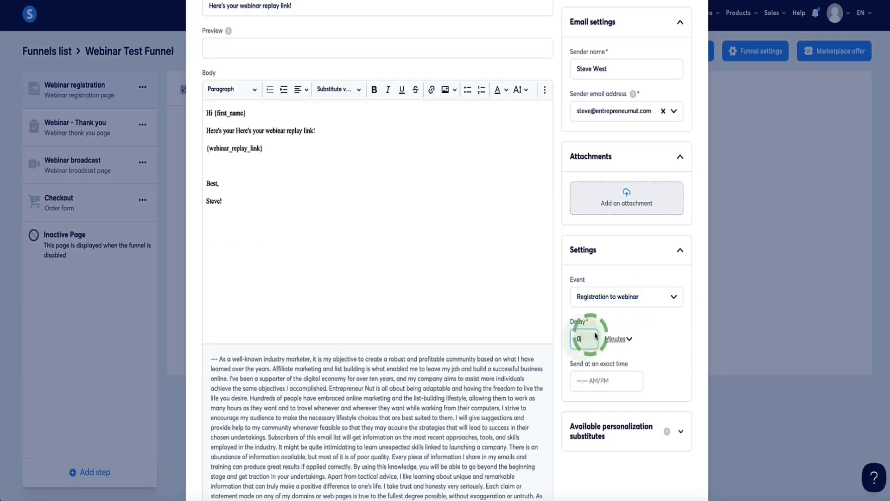
pyautogui.click(671, 295)
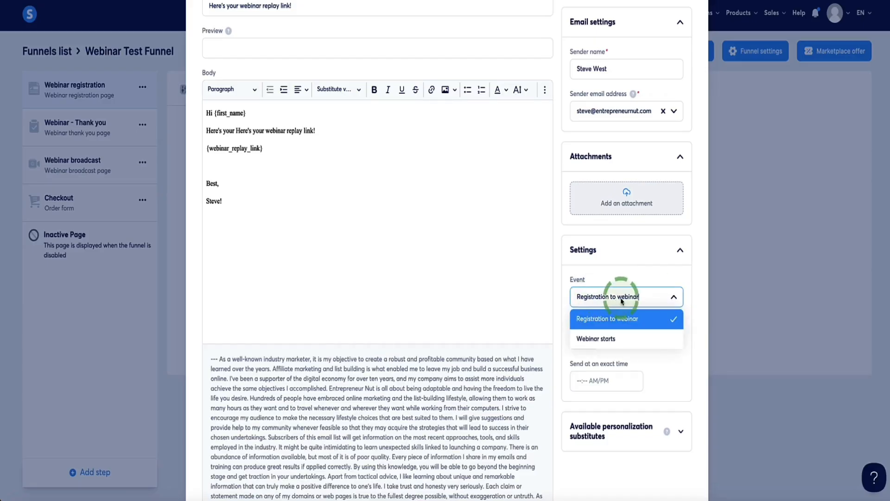
pyautogui.click(619, 340)
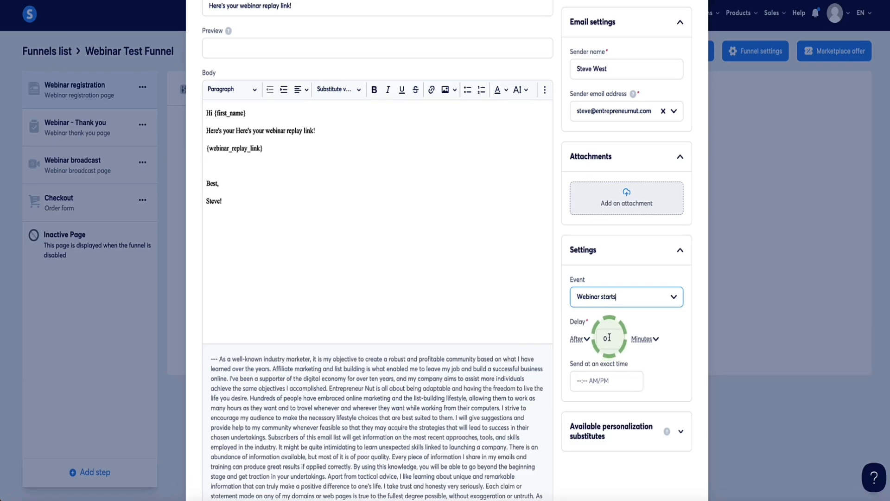
pyautogui.click(605, 338)
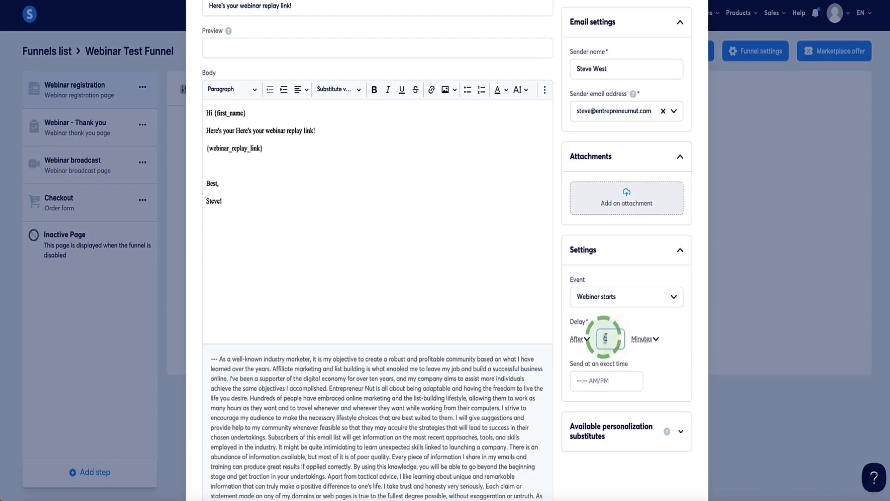
pyautogui.click(656, 338)
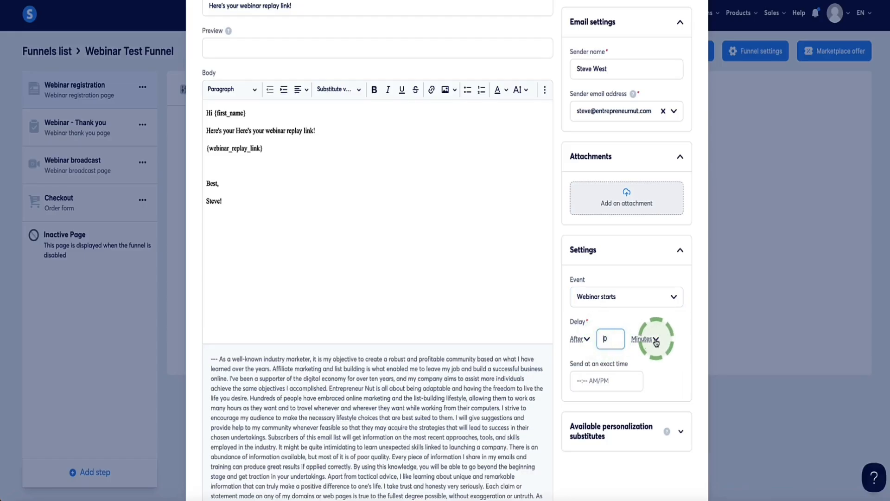
pyautogui.click(645, 363)
pyautogui.doubleClick(599, 338)
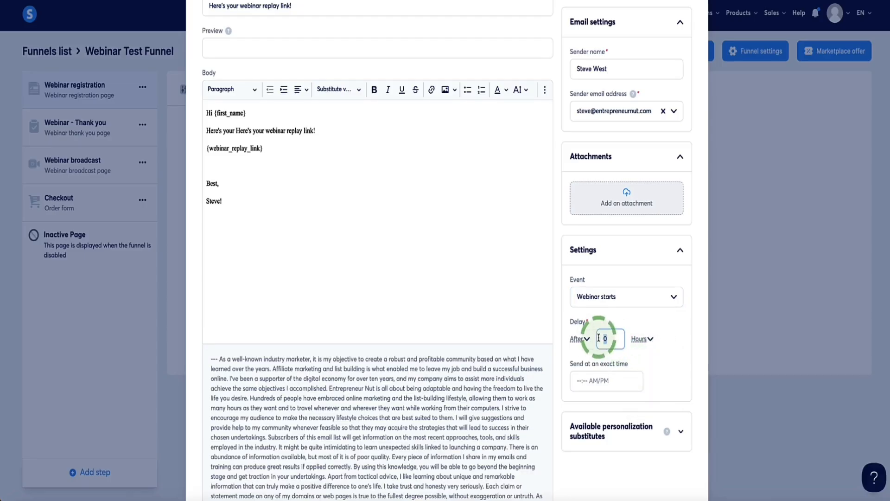
pyautogui.write('2')
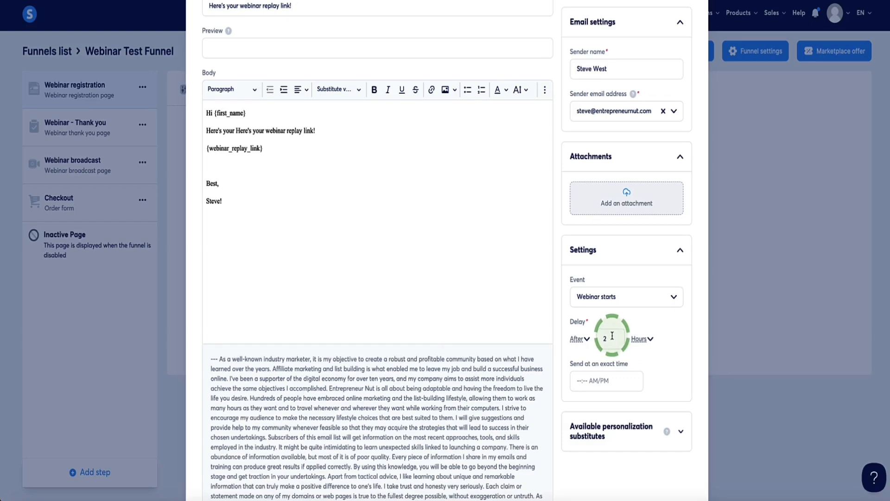
pyautogui.scroll(-7, 441, 279)
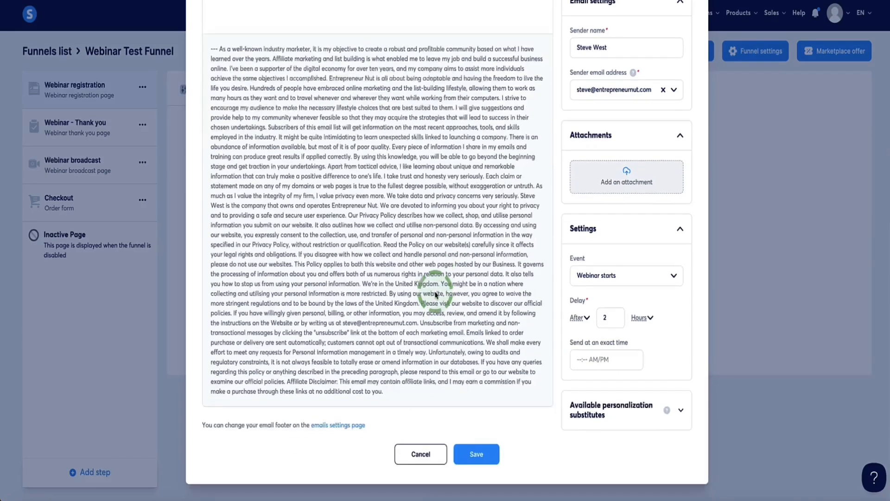
pyautogui.click(484, 449)
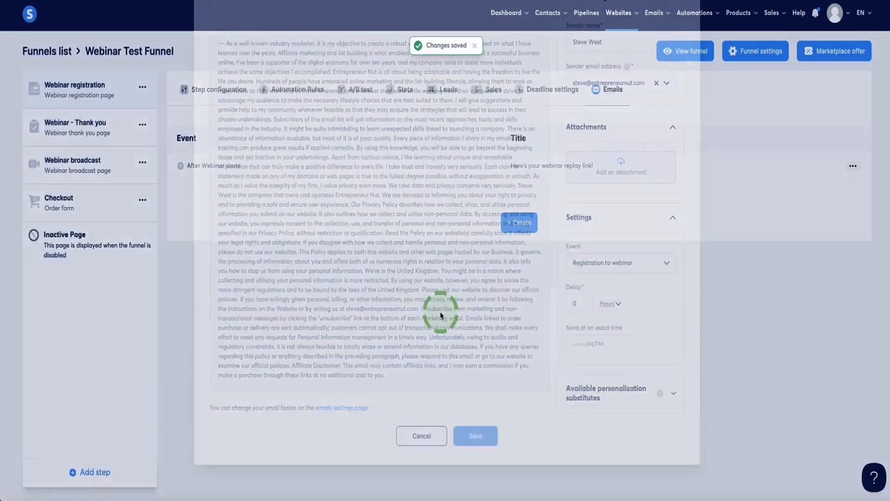